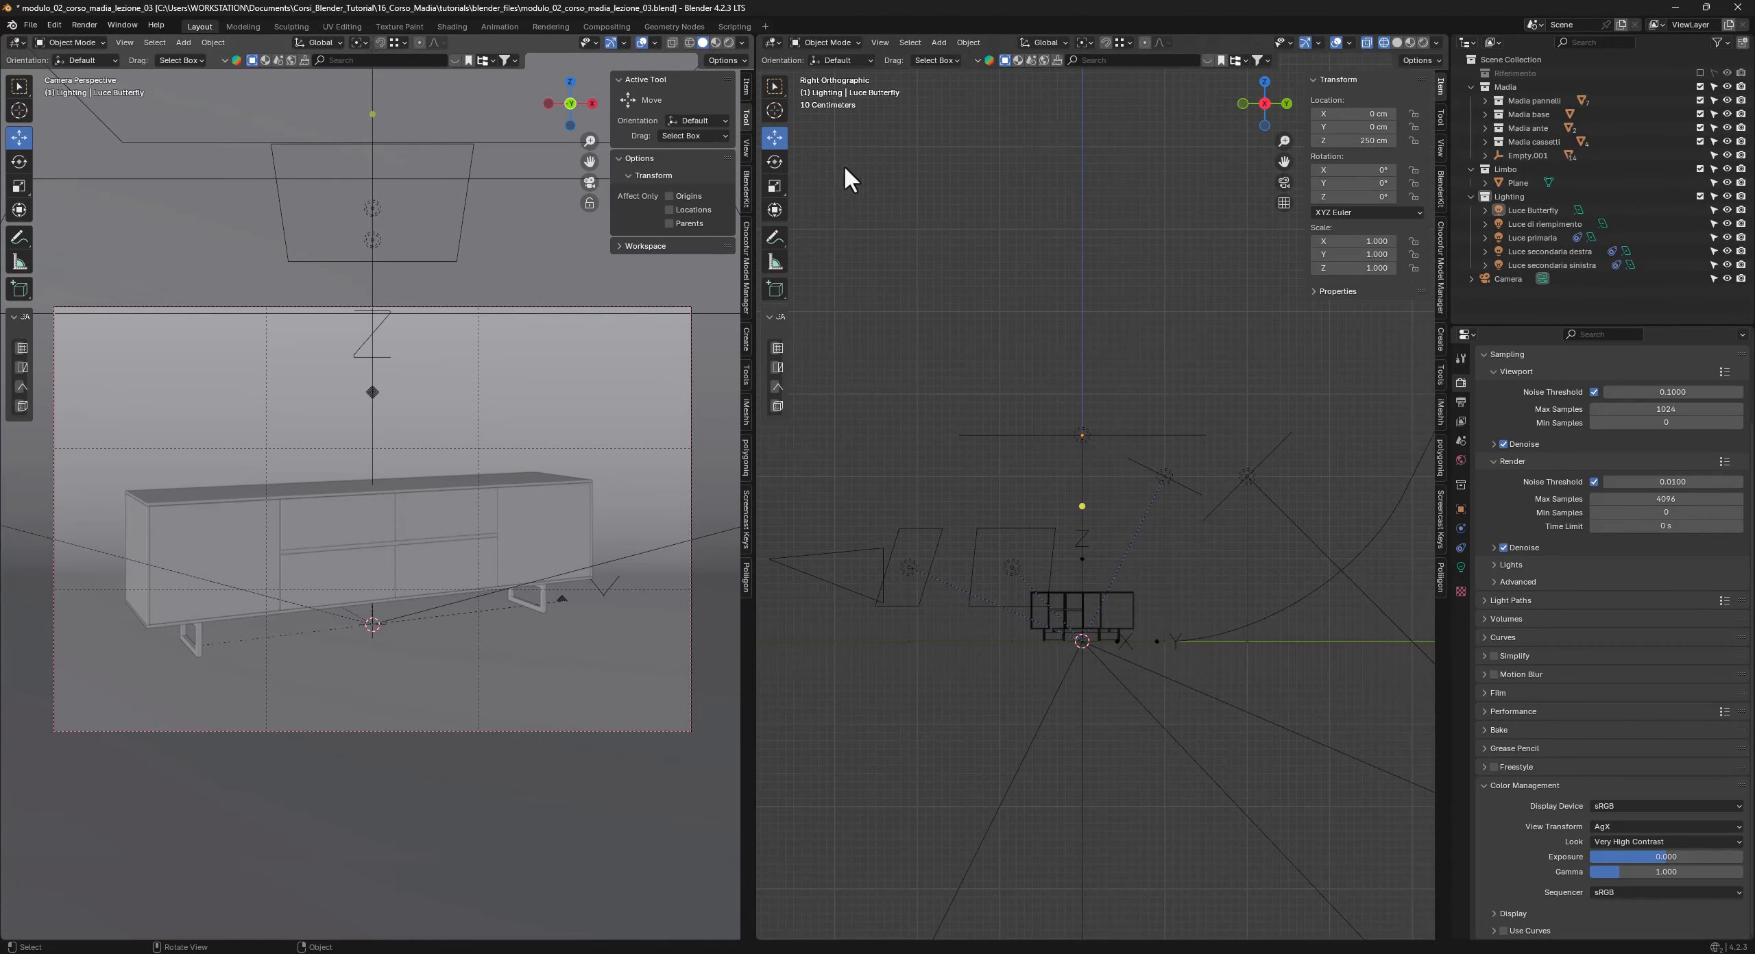
# Widen the camera viewport, split it horizontally and turn the upper area into a UV Editor.
pyautogui.moveTo(750, 164); pyautogui.dragTo(822, 164)
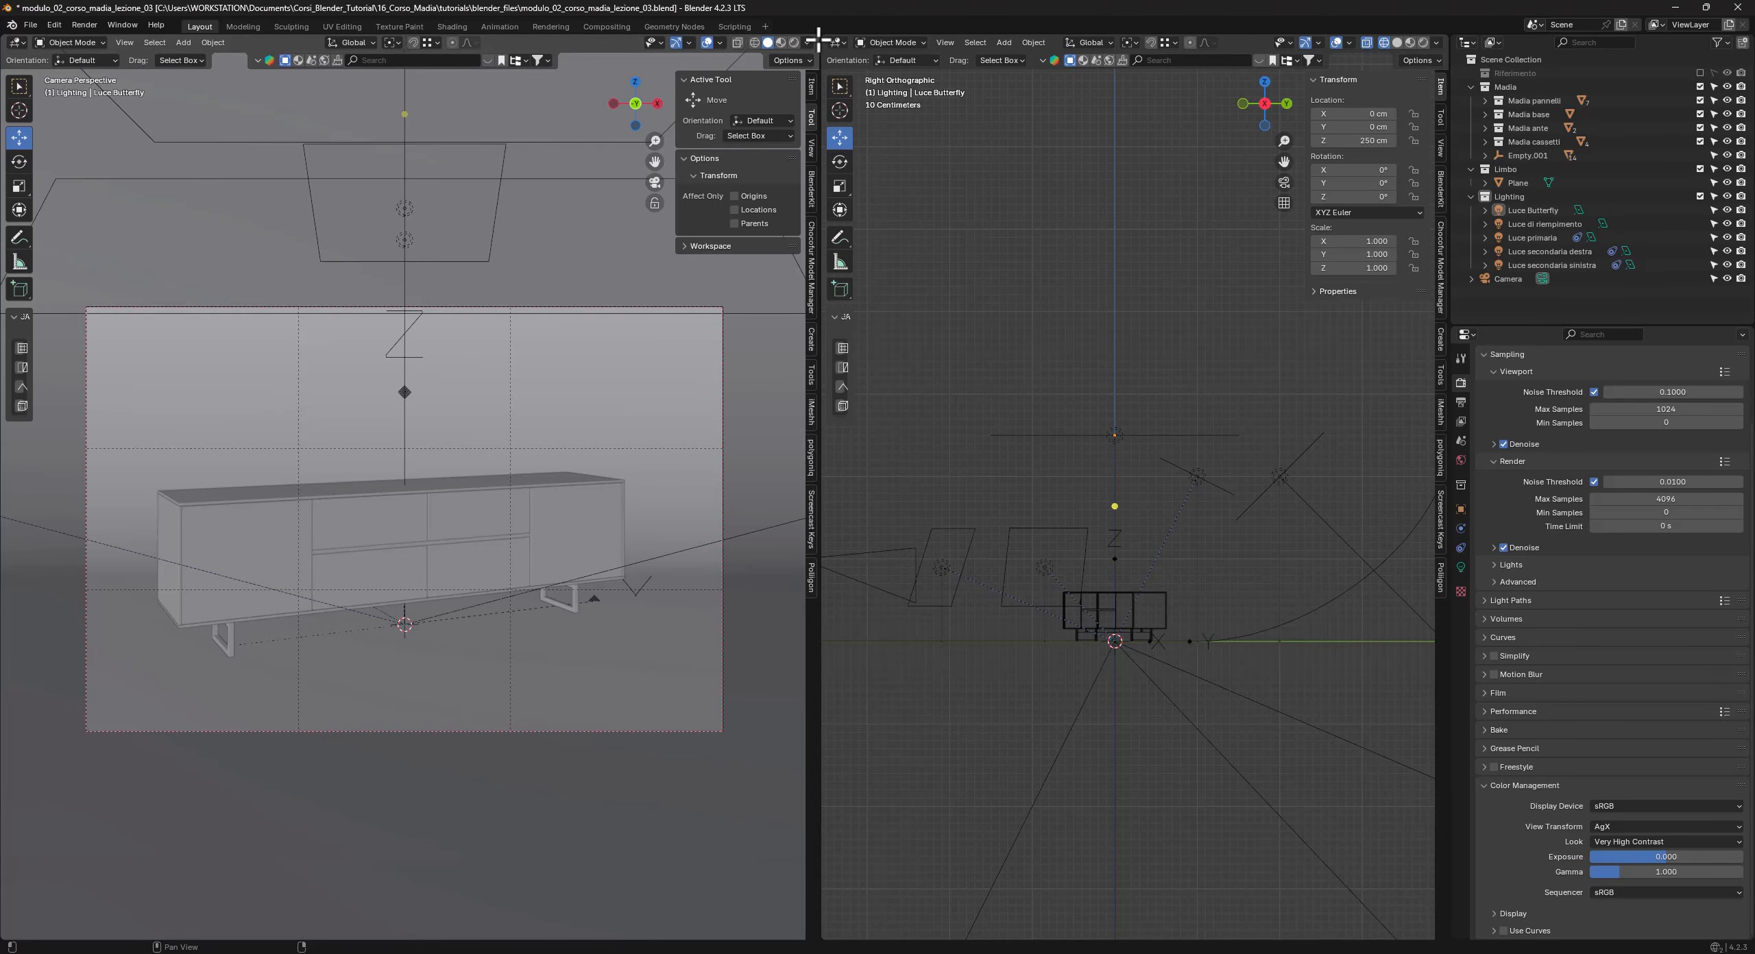
pyautogui.moveTo(818, 39); pyautogui.dragTo(788, 452)
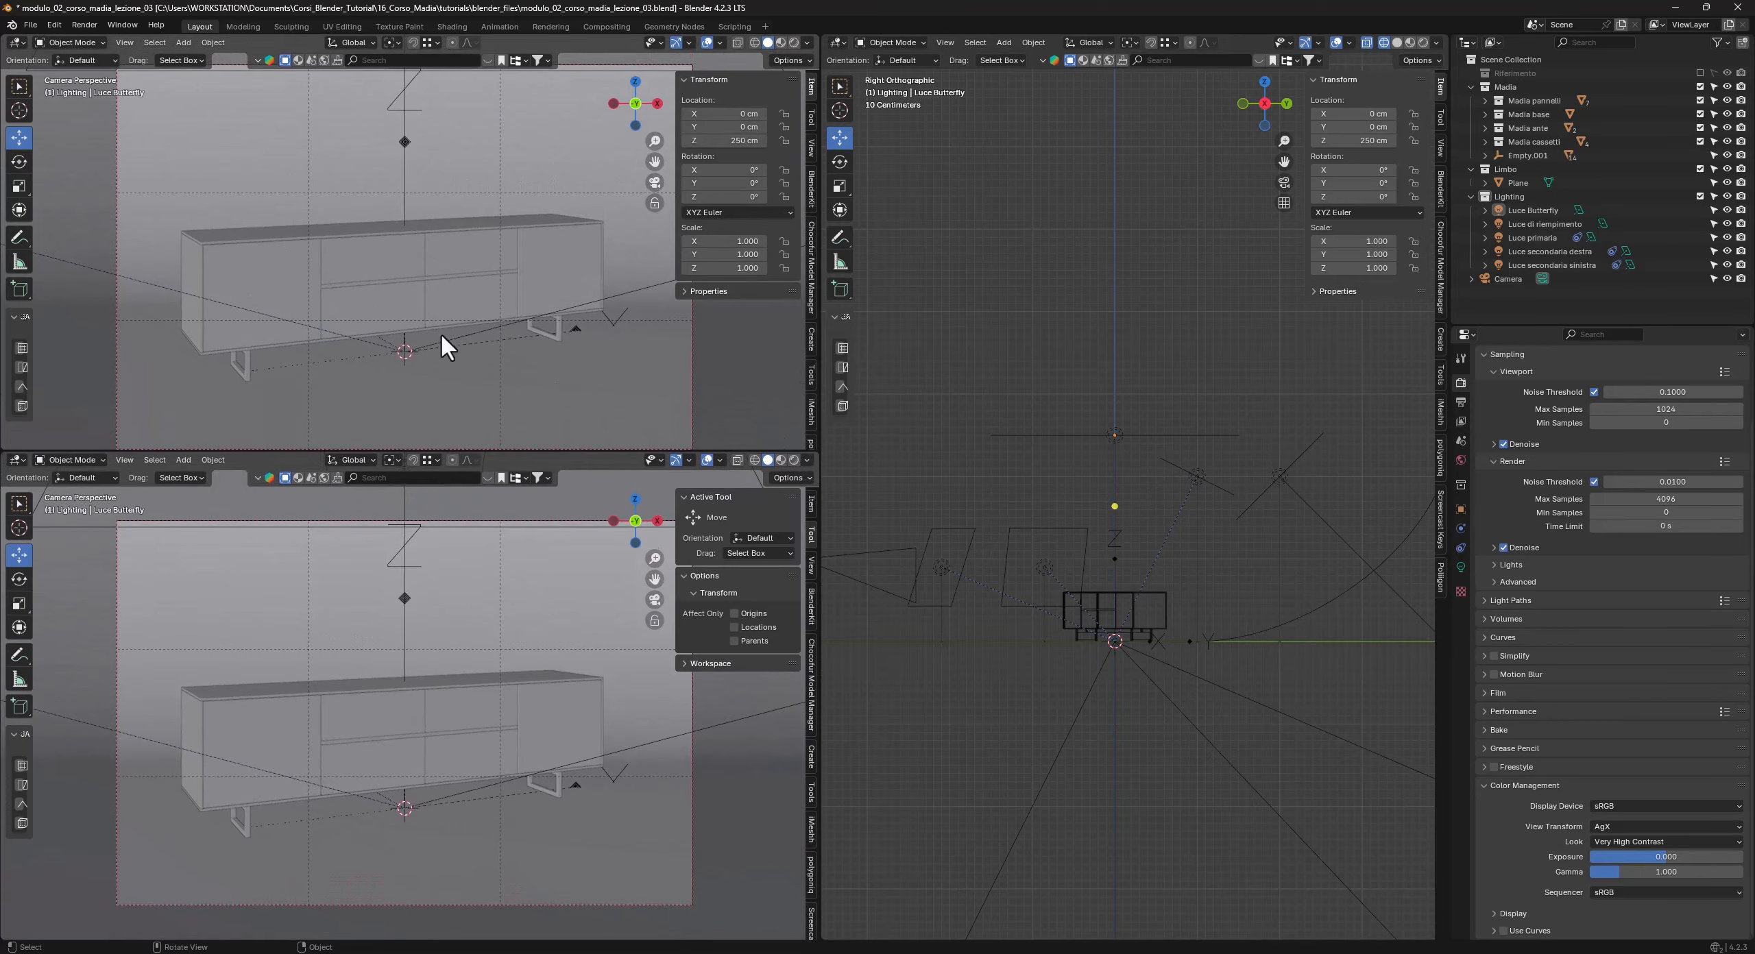
pyautogui.click(19, 45)
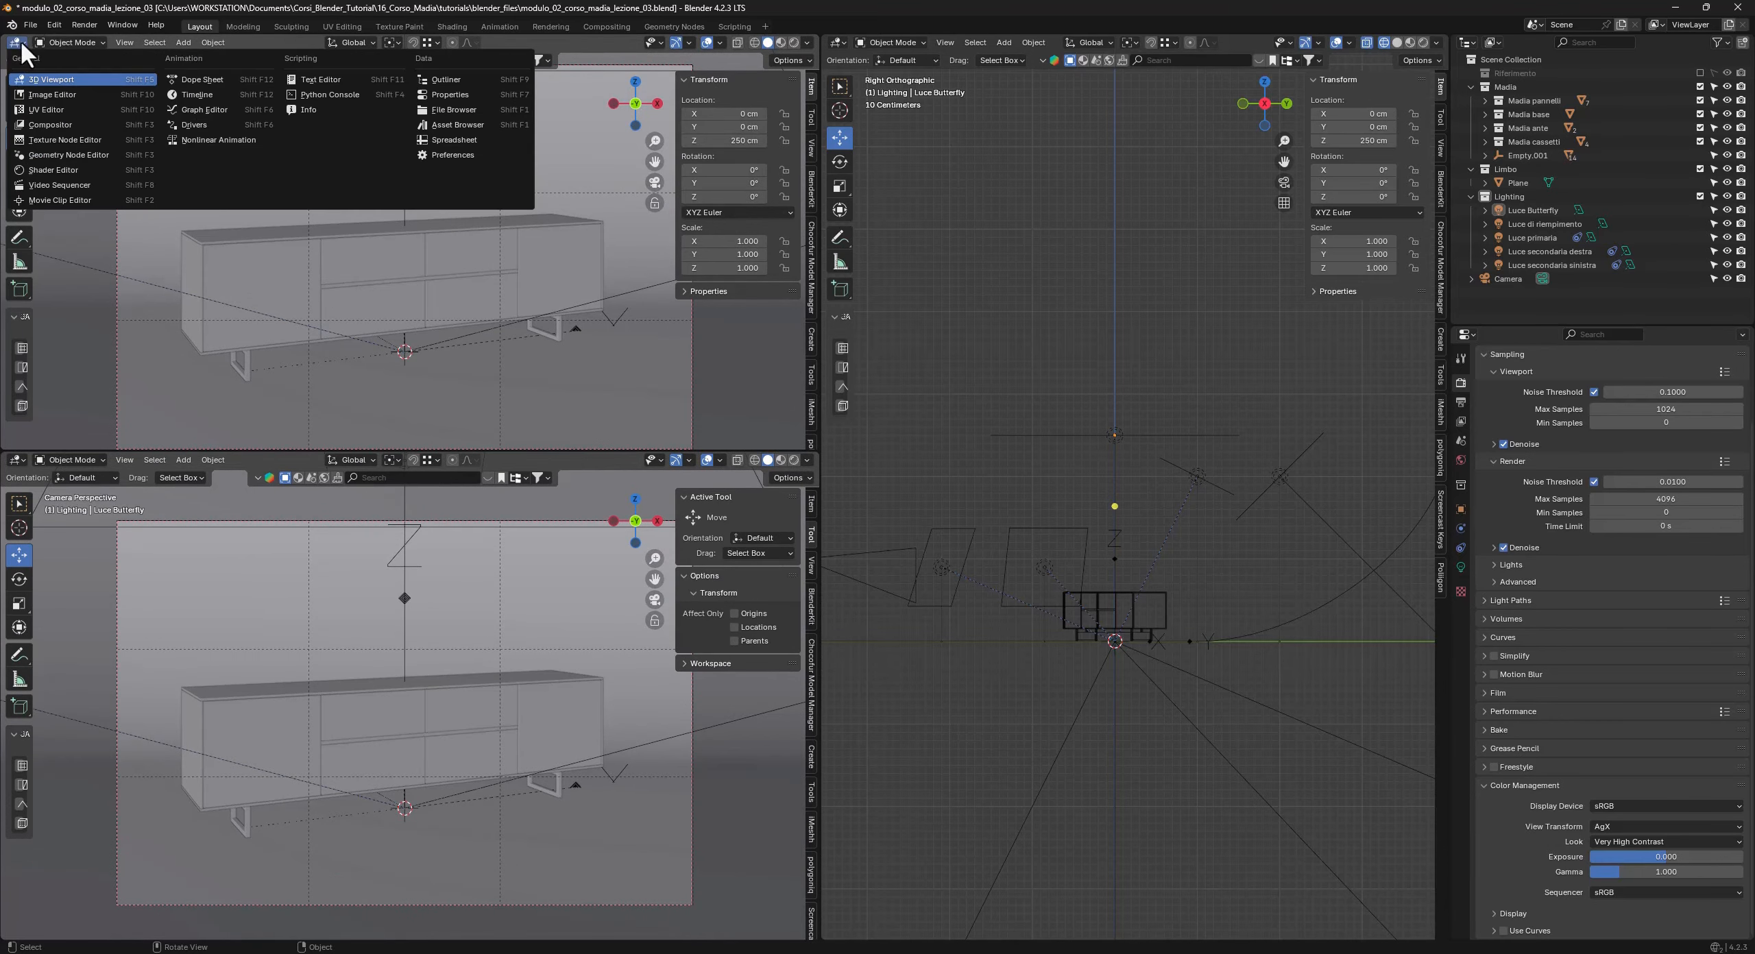
pyautogui.click(39, 111)
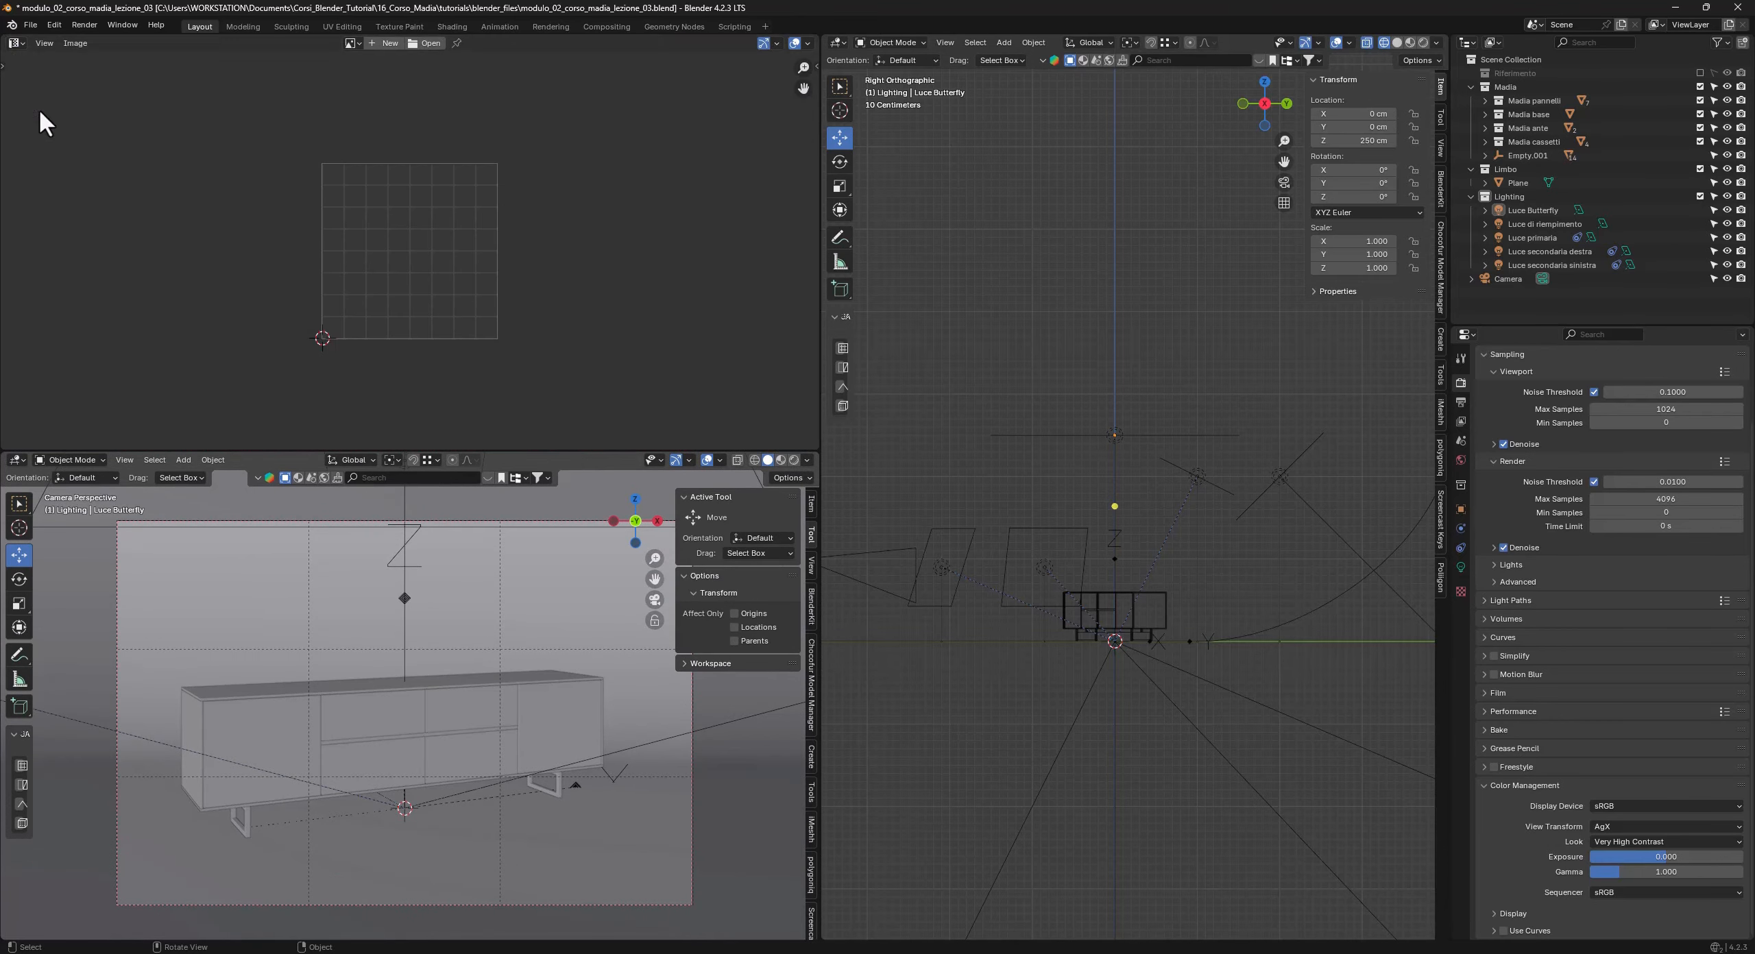
# Show the reference image corso_madia_riferimento-min.png in the UV Editor and resize the area so the sideboard fills it.
pyautogui.click(357, 45)
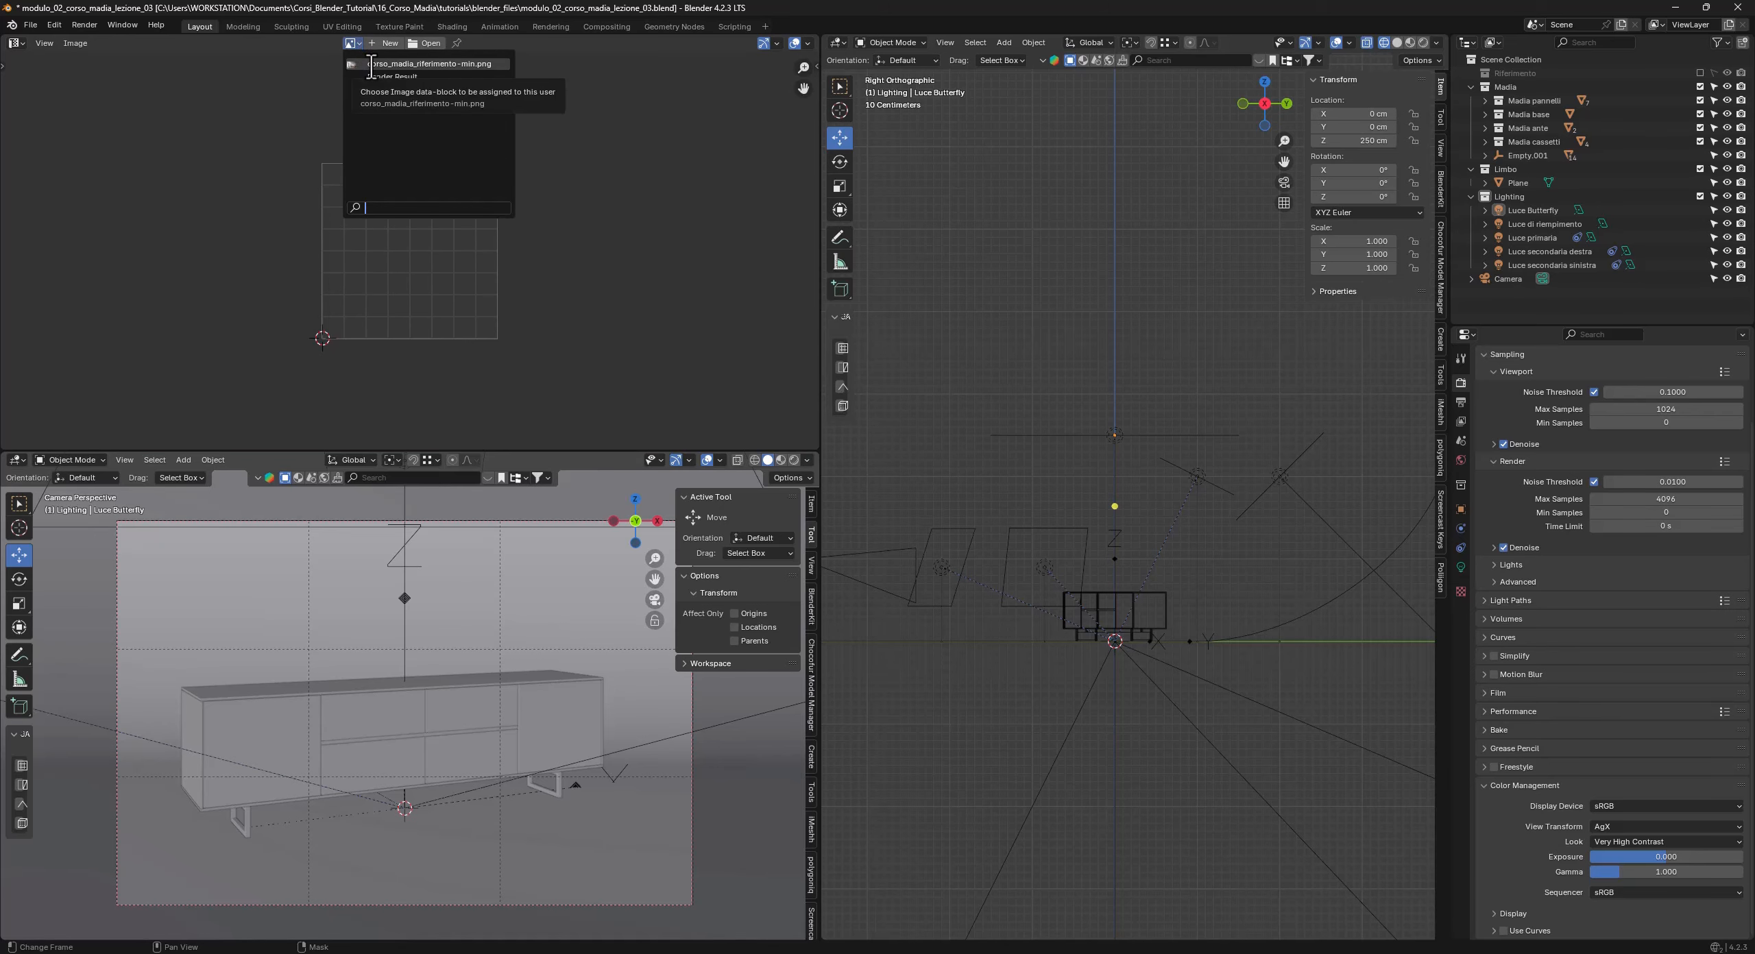
pyautogui.click(371, 65)
pyautogui.moveTo(549, 316); pyautogui.dragTo(443, 205, button='middle')
pyautogui.moveTo(574, 447); pyautogui.dragTo(571, 368)
pyautogui.moveTo(490, 241)
pyautogui.mouseDown(button='middle')
pyautogui.moveTo(469, 260)
pyautogui.moveTo(475, 241)
pyautogui.mouseUp(button='middle')
pyautogui.scroll(1, 469, 260)
pyautogui.keyDown('shift'); pyautogui.moveTo(543, 626); pyautogui.dragTo(520, 626, button='middle'); pyautogui.keyUp('shift')
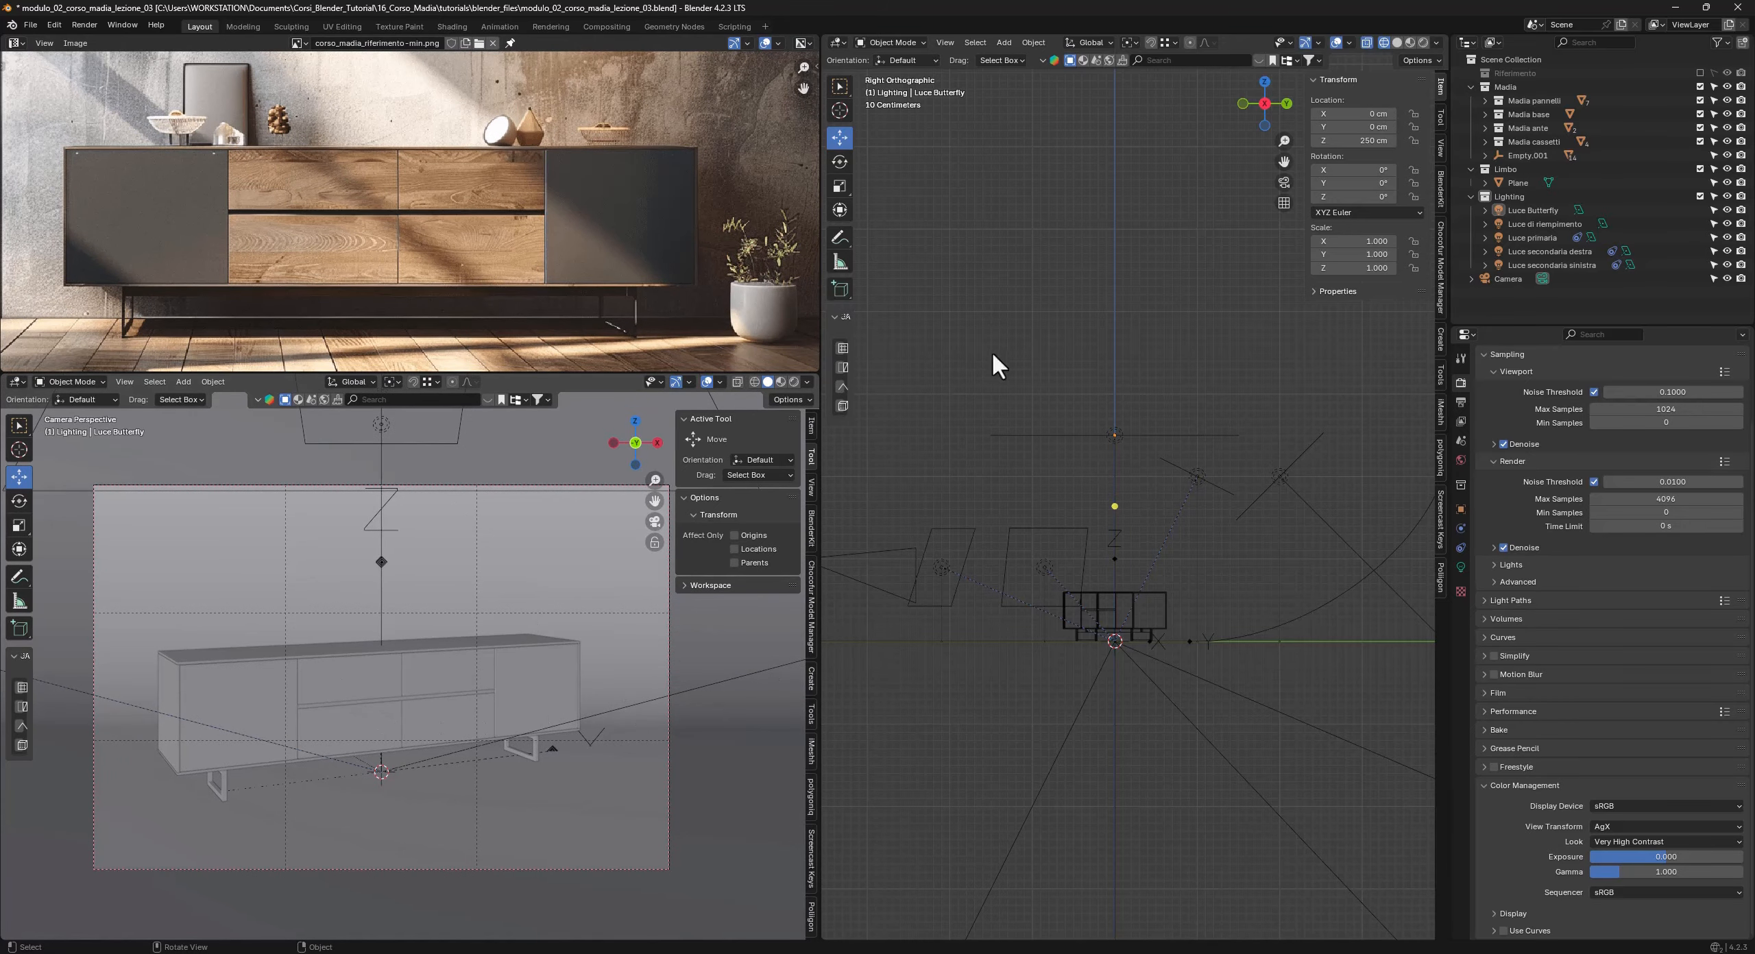
# Split the right orthographic viewport horizontally and turn its upper area into an Image Editor.
pyautogui.moveTo(1440, 60); pyautogui.dragTo(1437, 376)
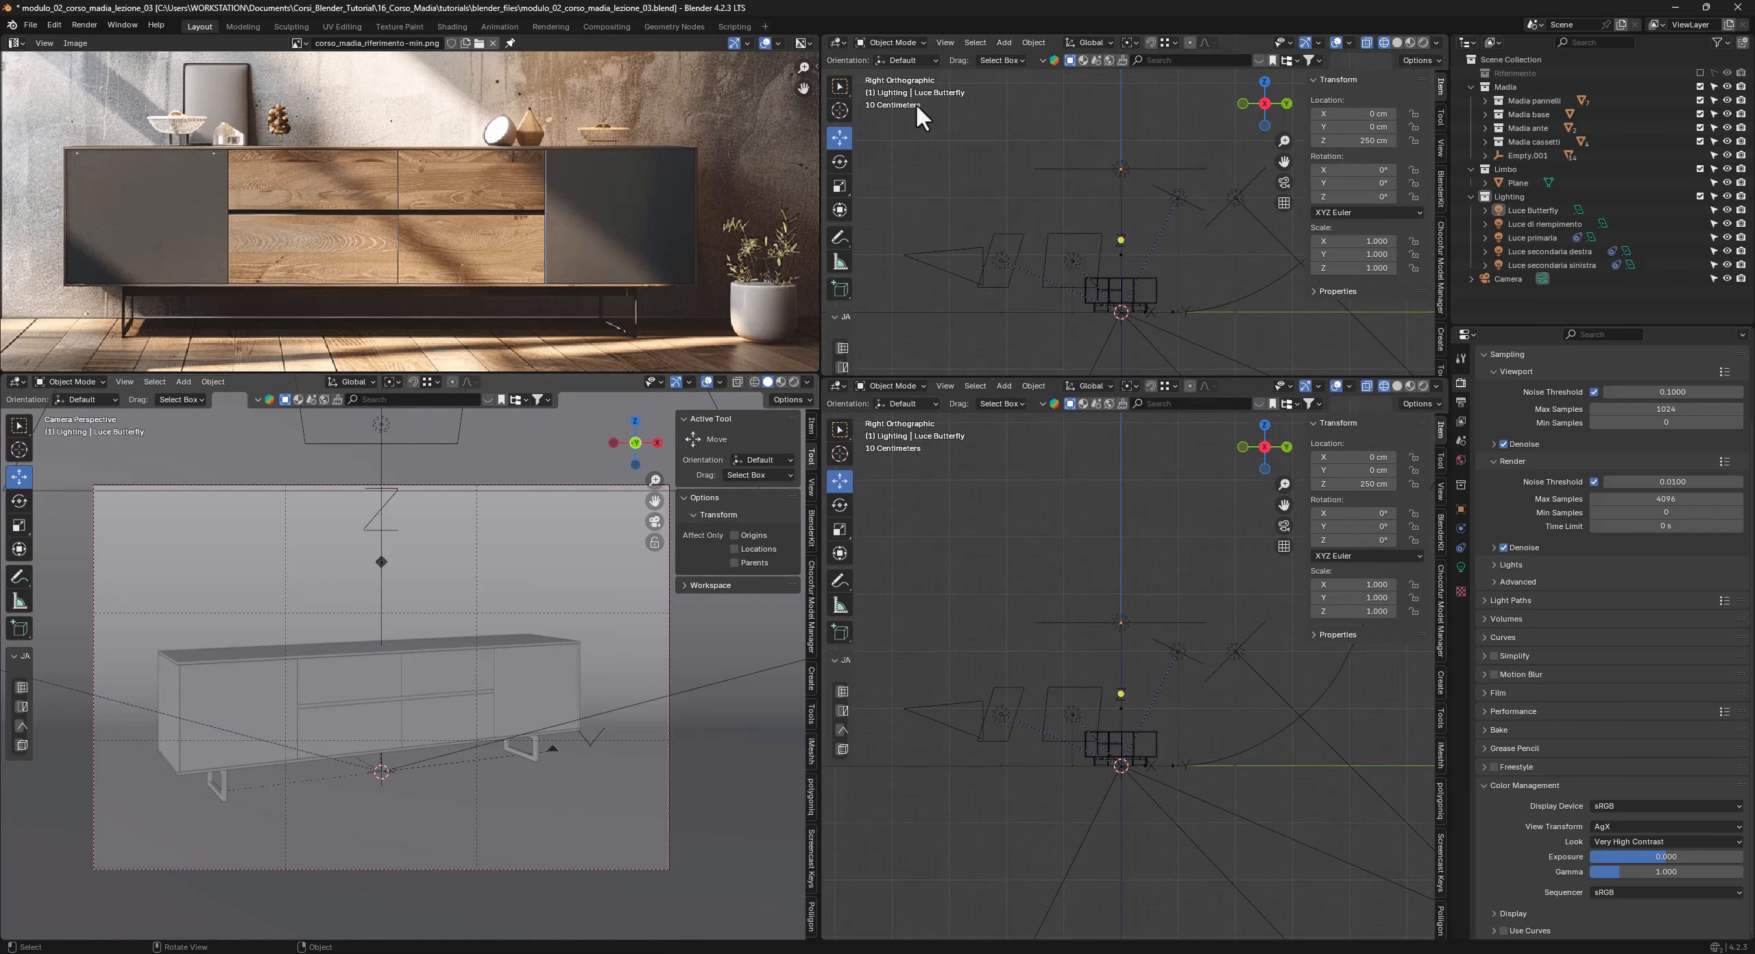
pyautogui.click(838, 42)
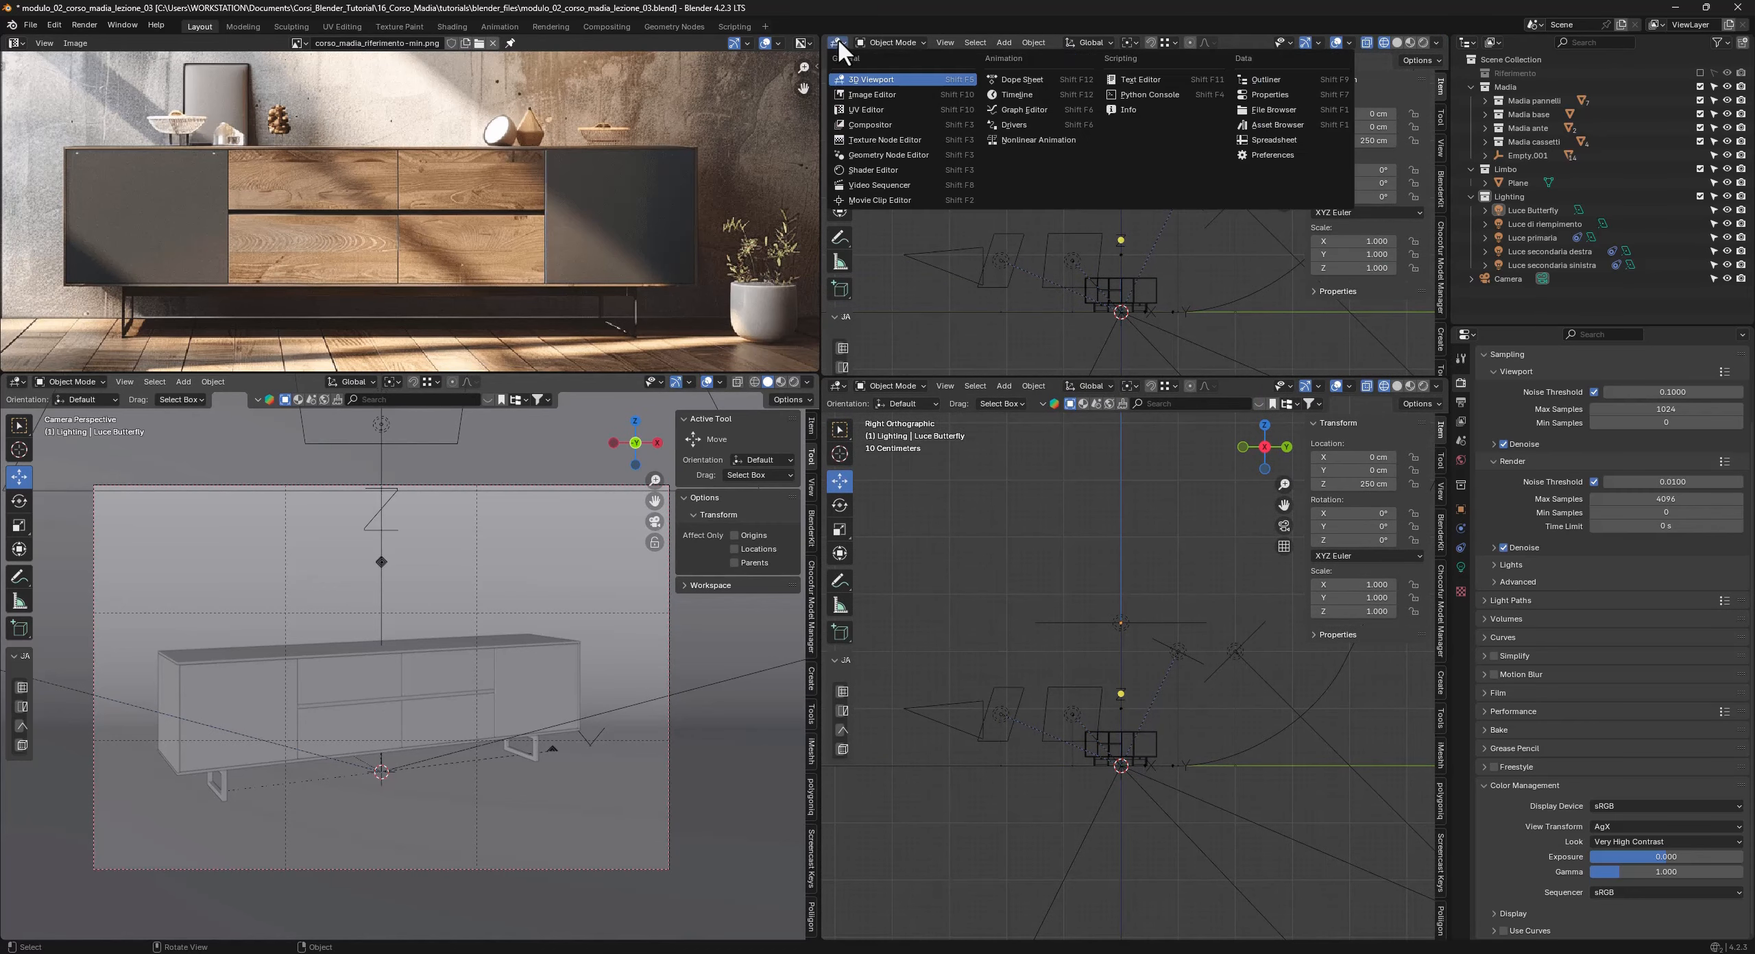
pyautogui.click(865, 96)
pyautogui.scroll(1, 1174, 247)
# Turn the remaining right orthographic viewport into a Shader Editor and hide its sidebar.
pyautogui.click(837, 385)
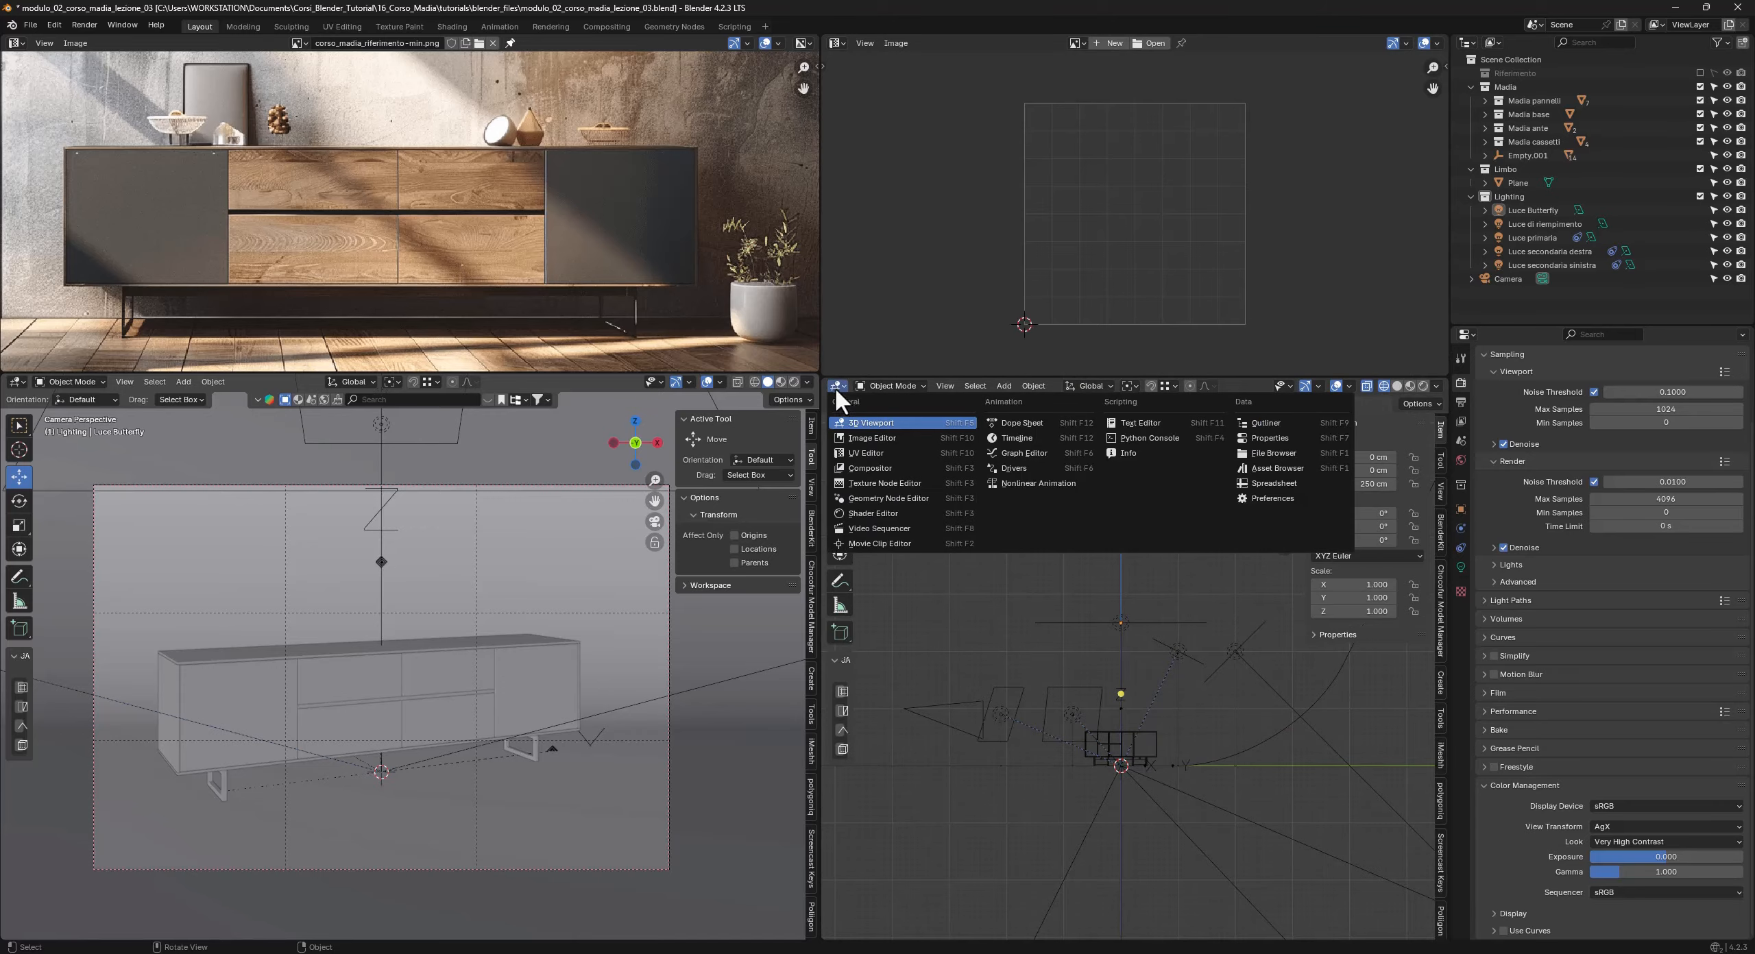
pyautogui.click(872, 513)
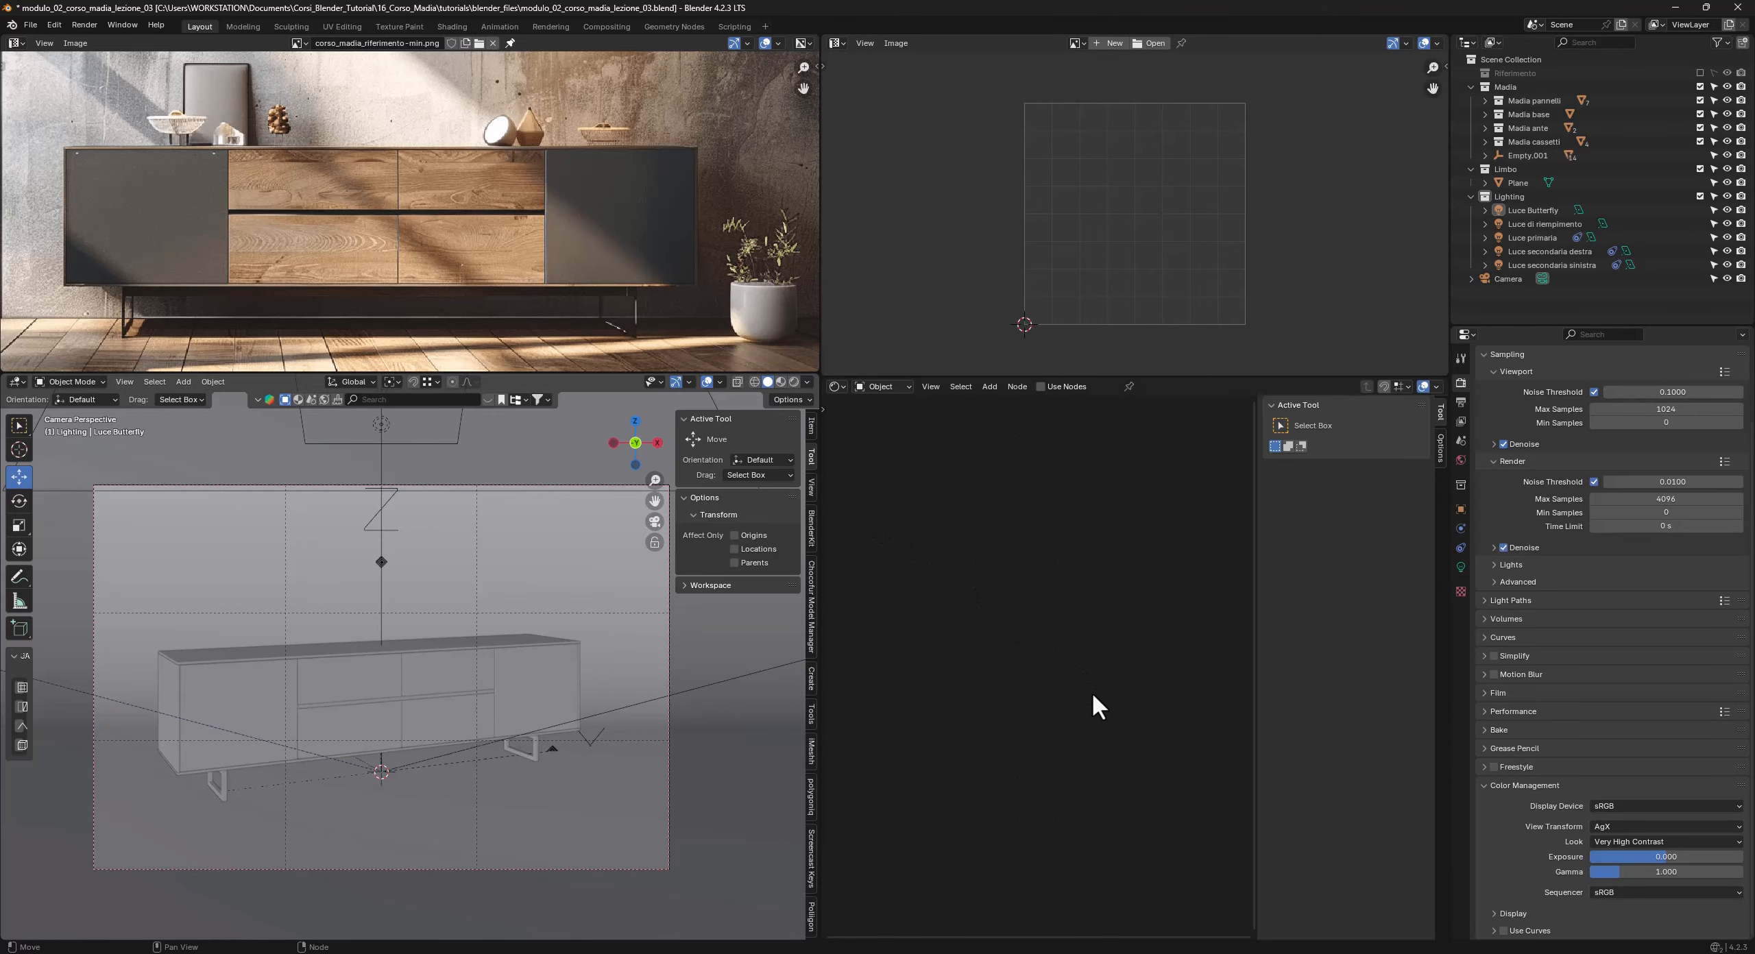
pyautogui.press('n')
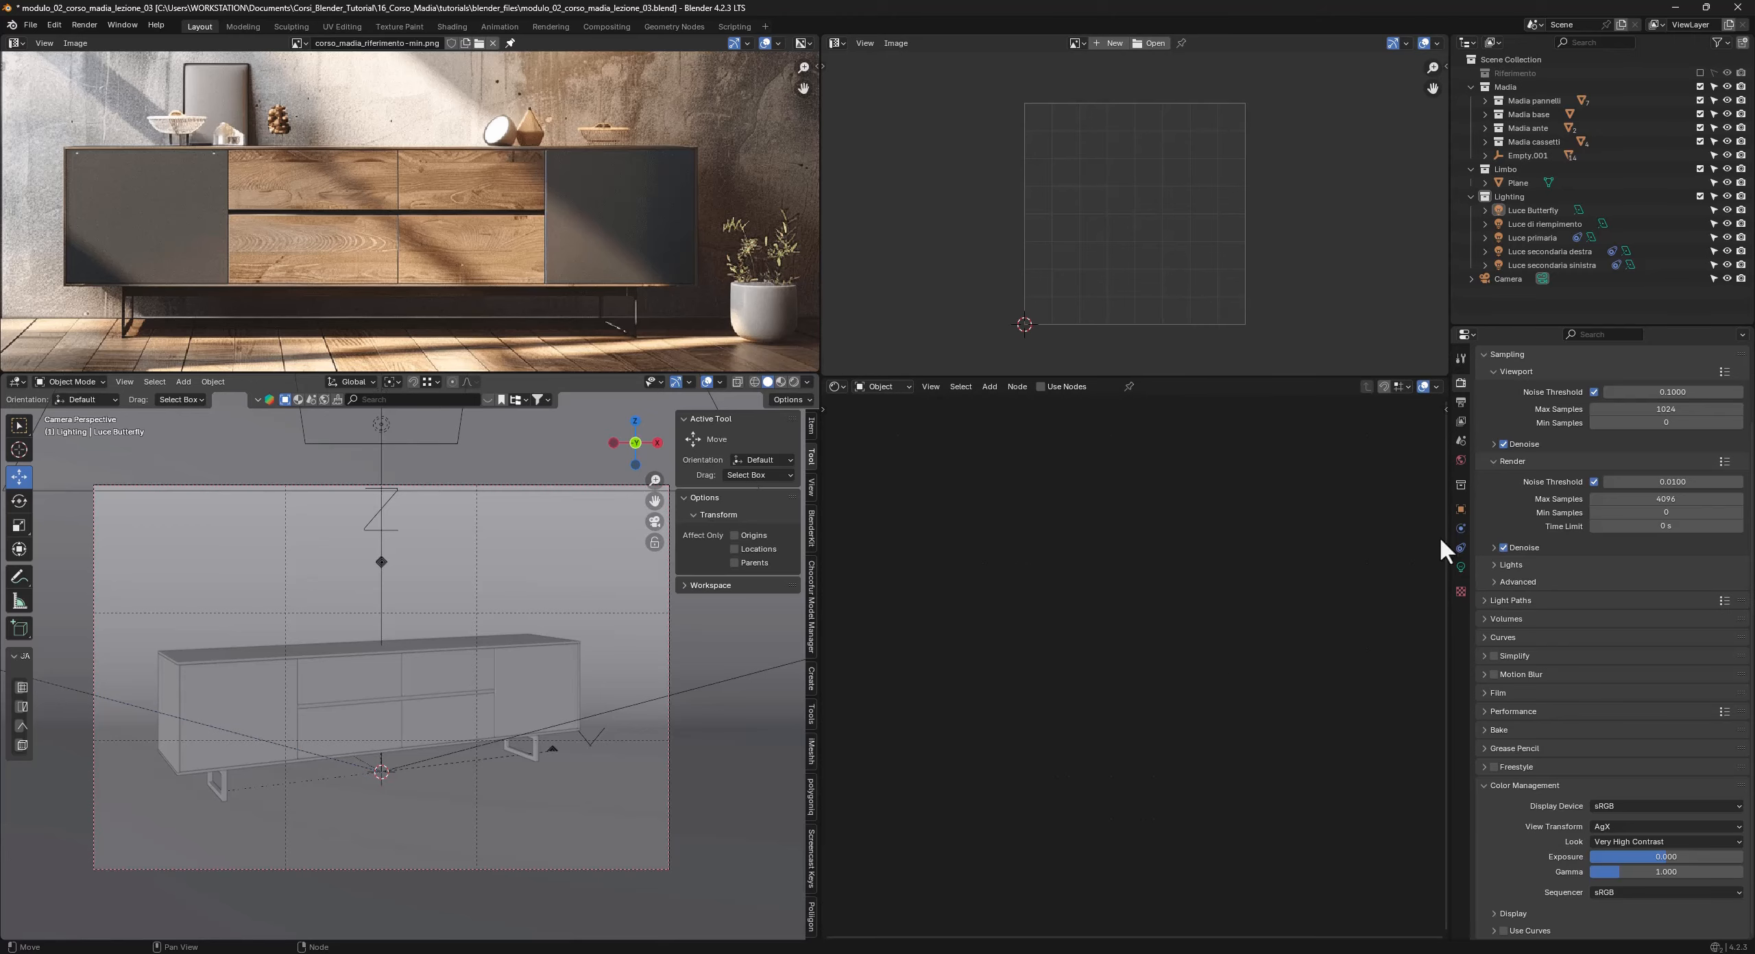
# Exclude the Lighting and Limbo collections, make Madia the active collection and frame the sideboard closer in the camera viewport.
pyautogui.click(1701, 197)
pyautogui.click(1701, 169)
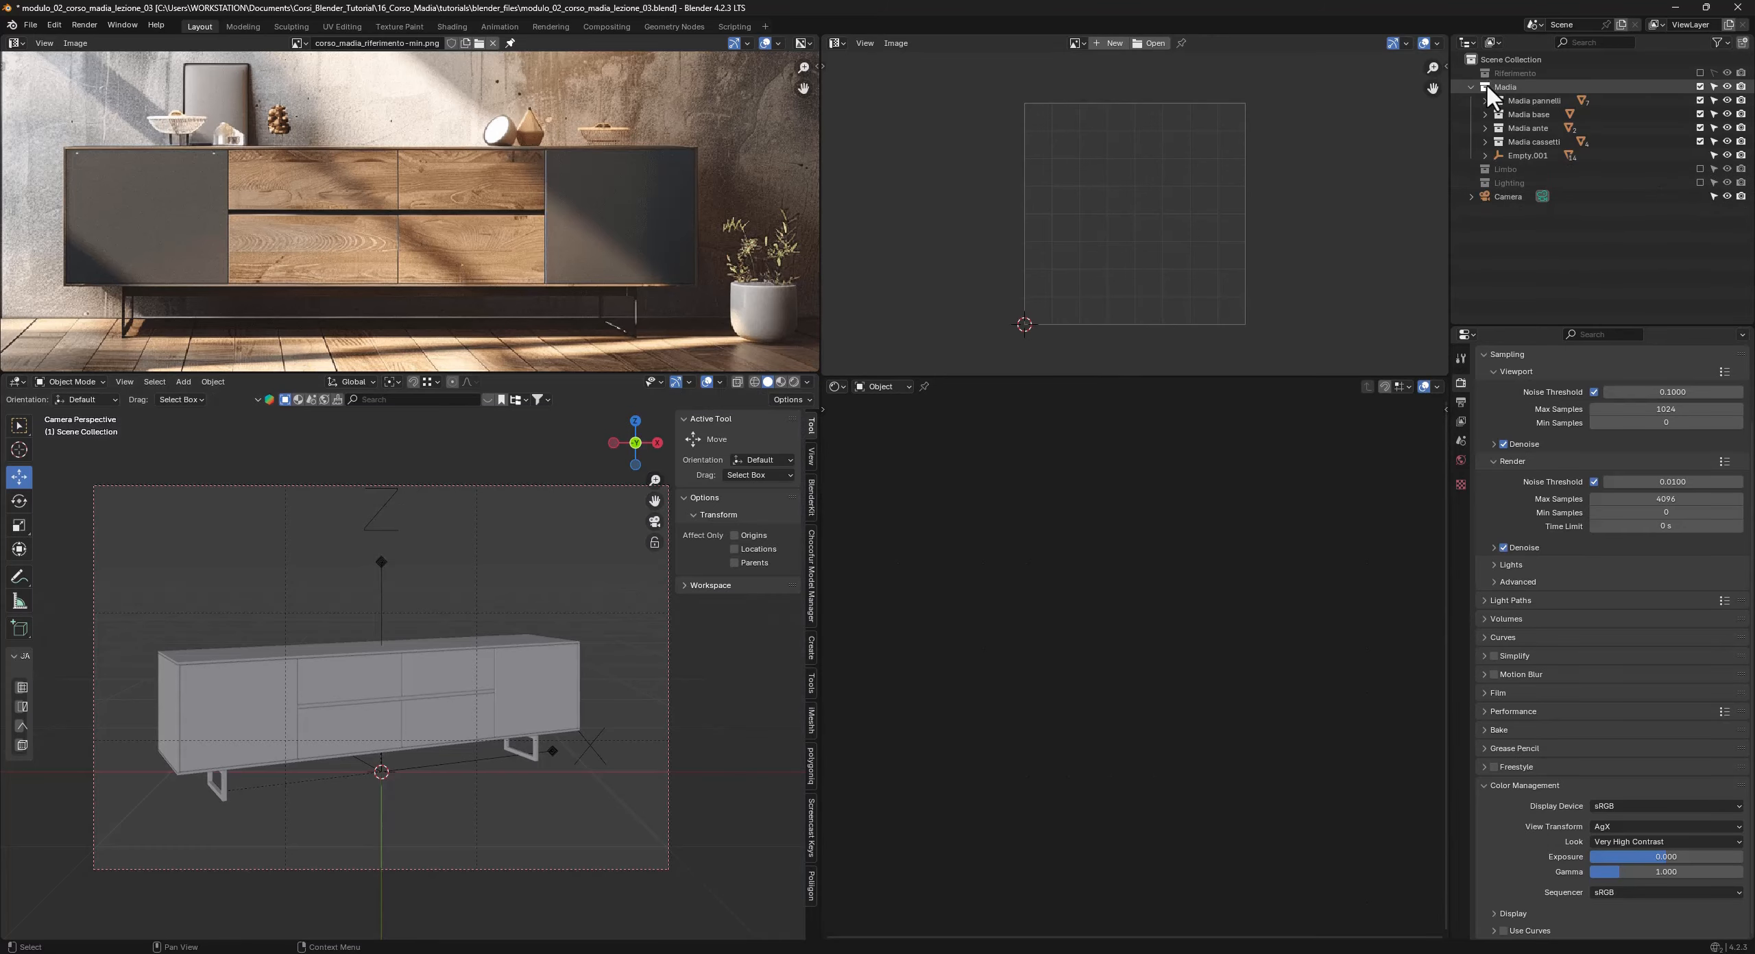
pyautogui.click(1505, 87)
pyautogui.scroll(2, 420, 672)
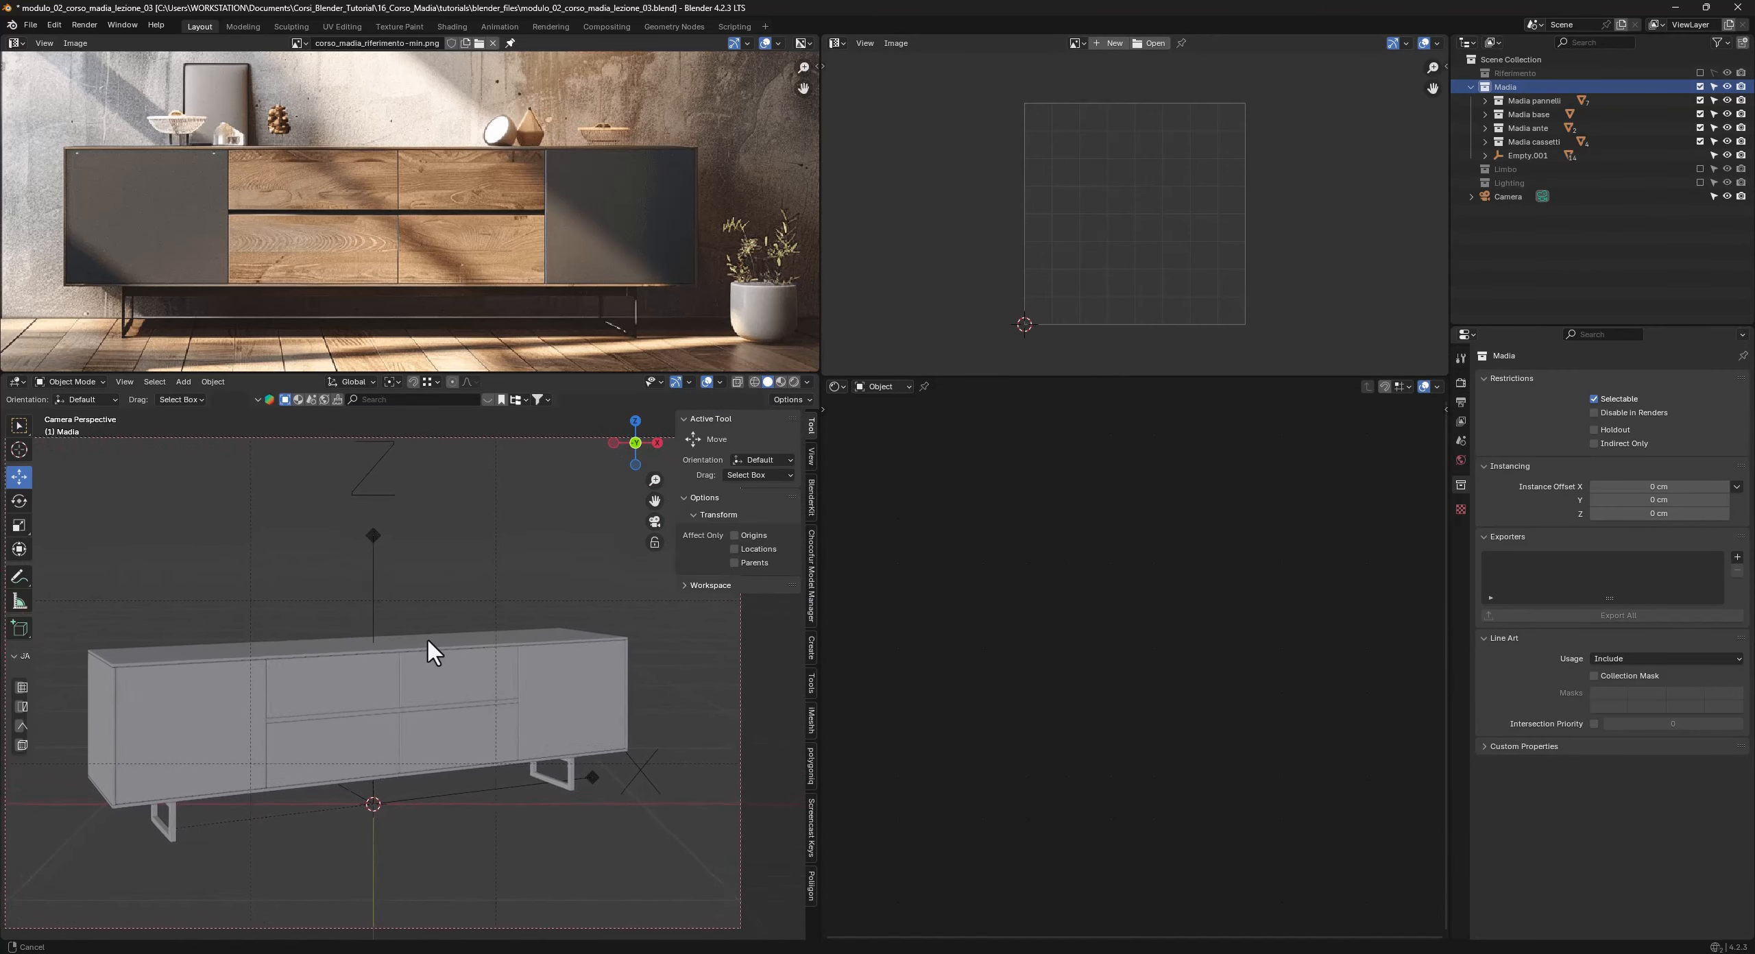
pyautogui.scroll(1, 433, 677)
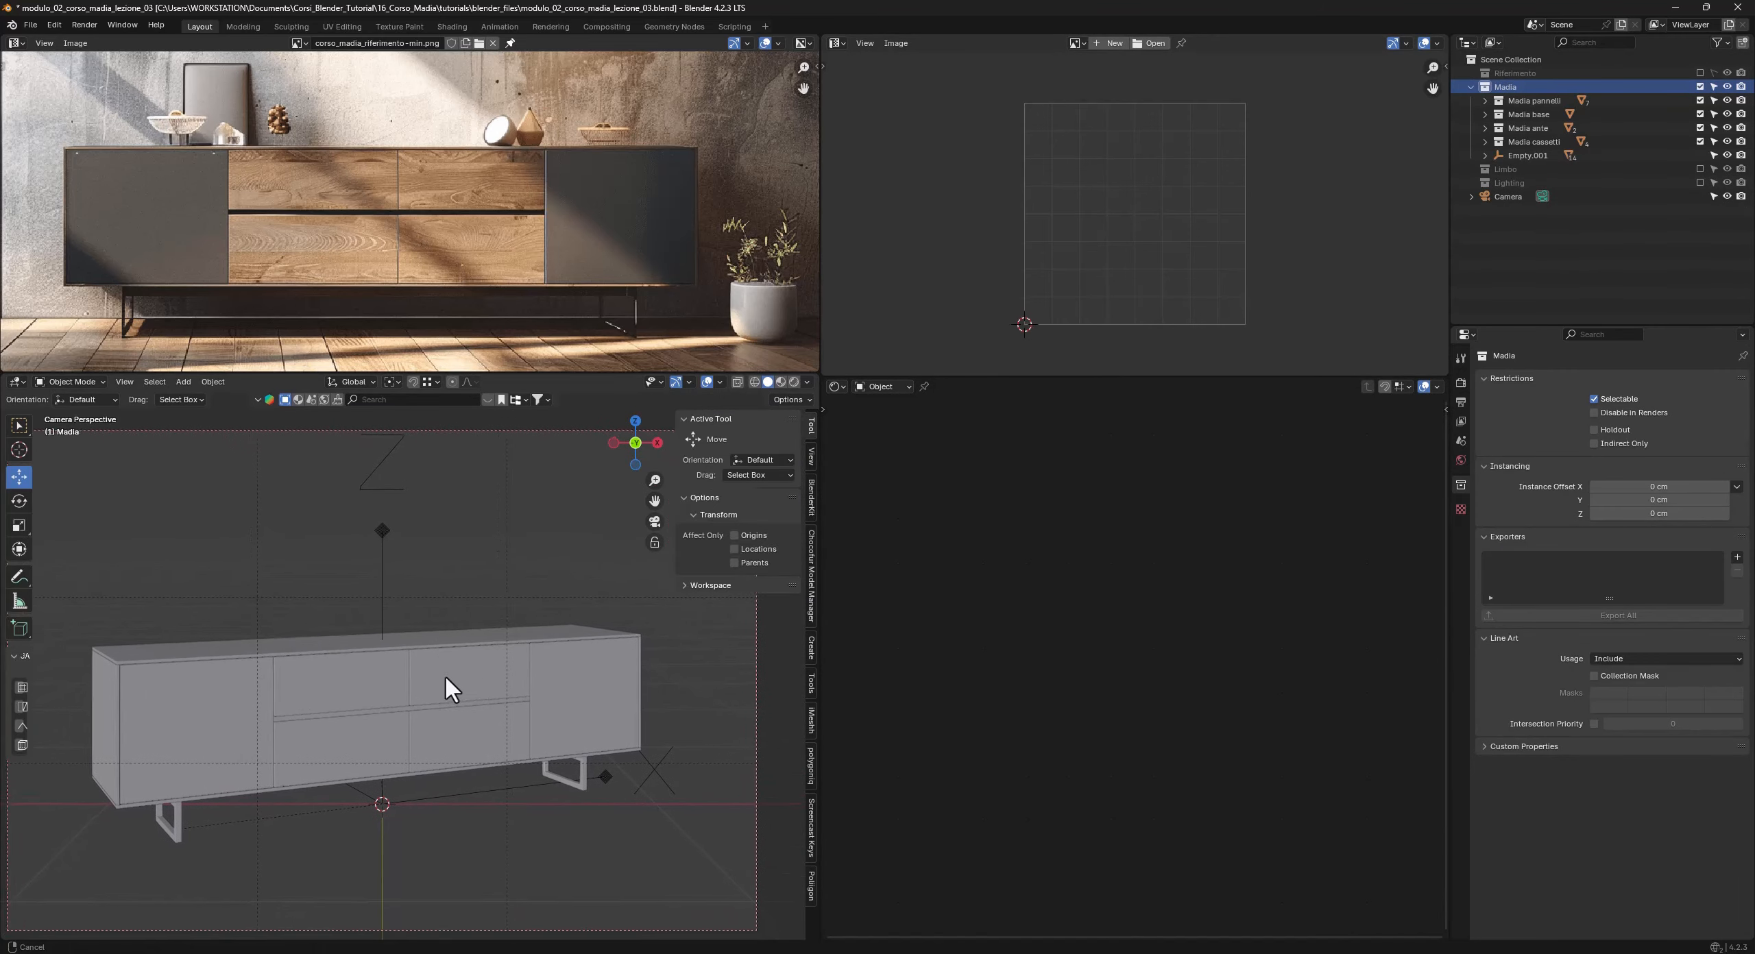
pyautogui.moveTo(446, 678)
pyautogui.keyDown('shift'); pyautogui.mouseDown(button='middle')
pyautogui.moveTo(465, 667)
pyautogui.moveTo(466, 696)
pyautogui.mouseUp(button='middle'); pyautogui.keyUp('shift')
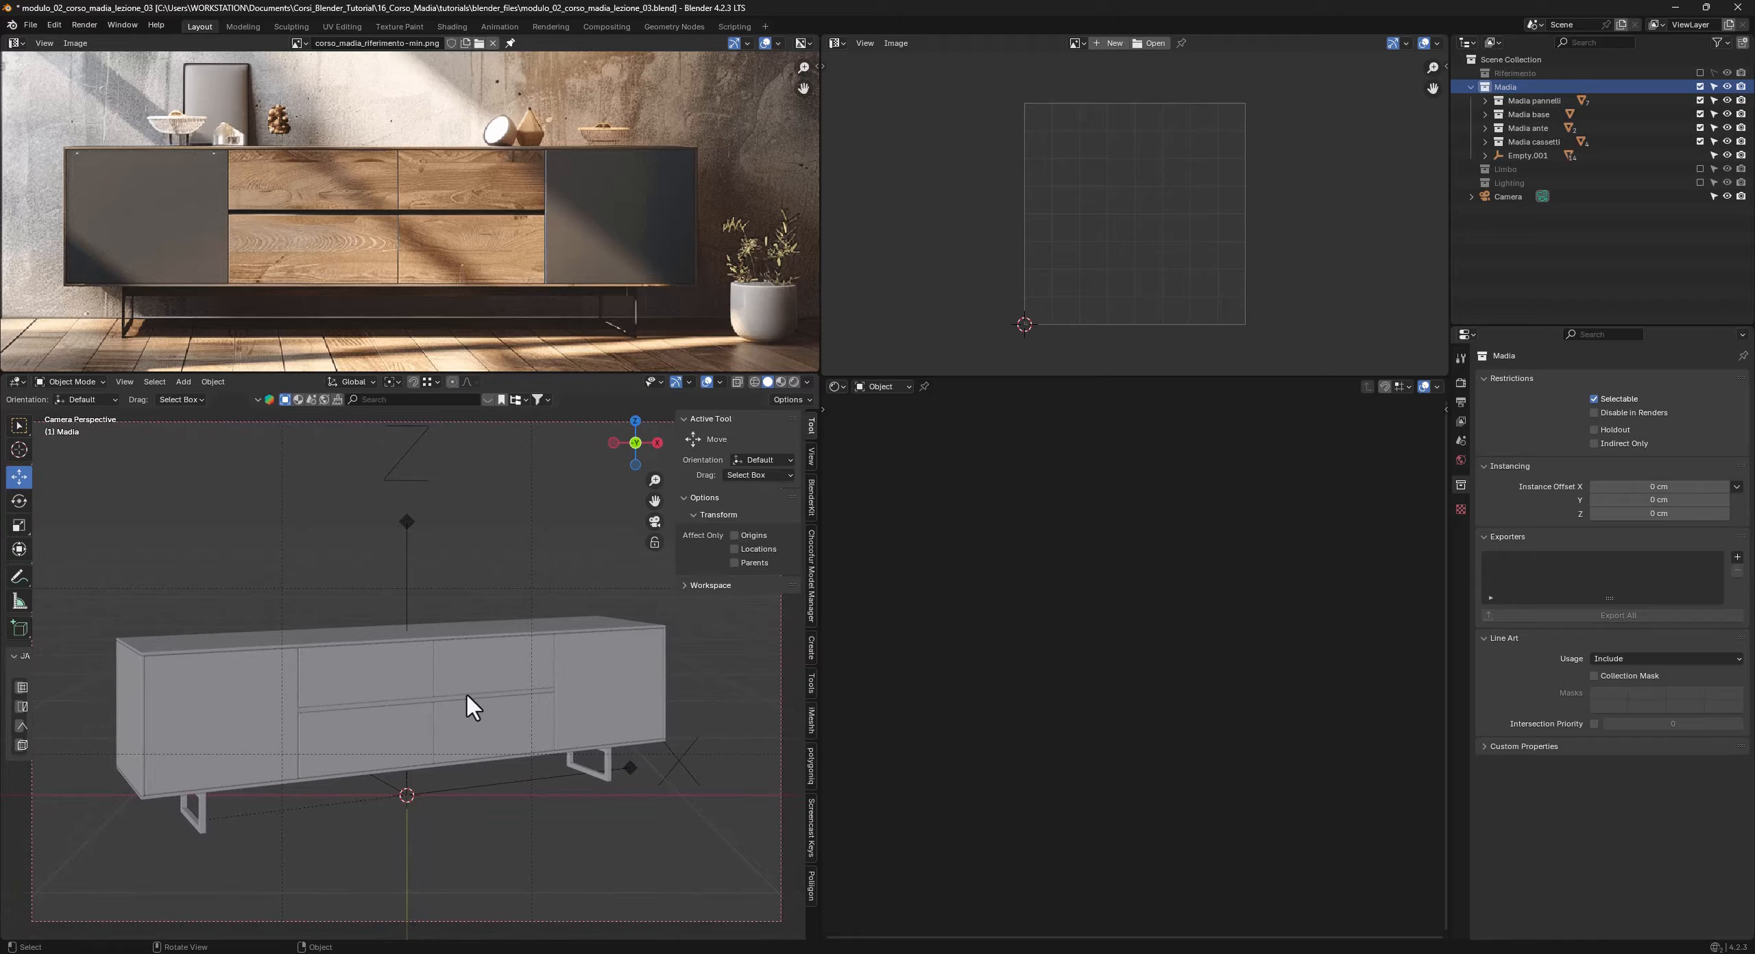
# Switch the camera viewport to Material Preview shading and enable Screencast Keys.
pyautogui.press('z')
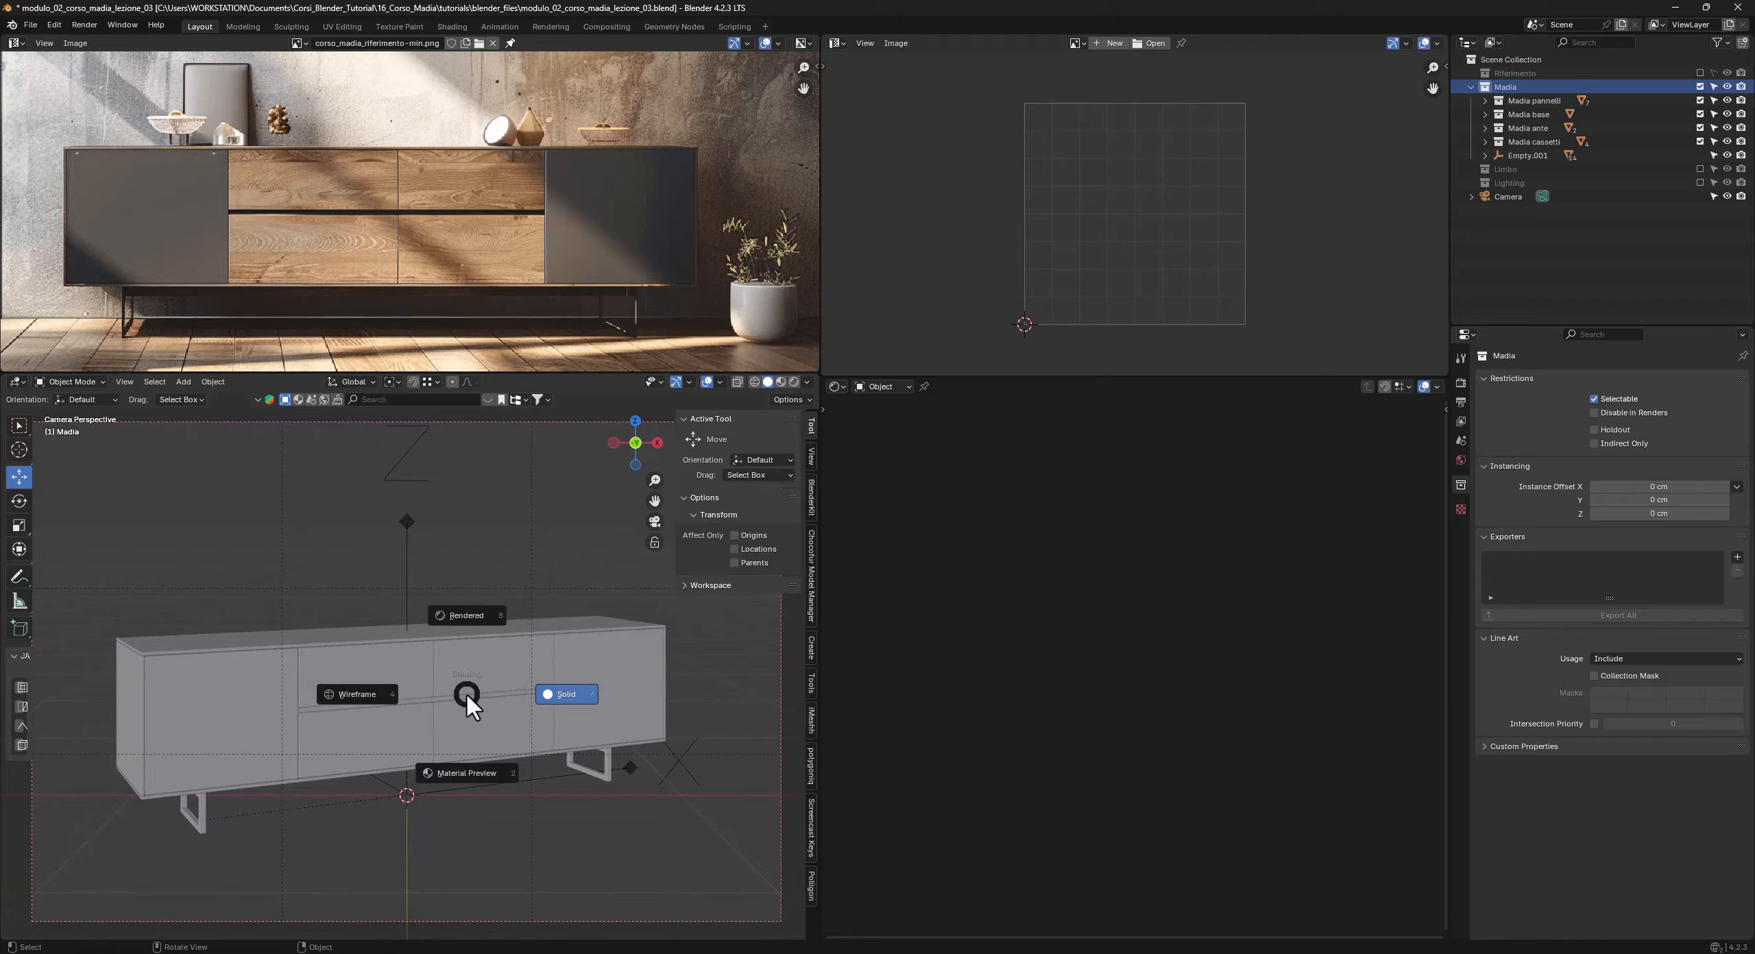
pyautogui.click(469, 775)
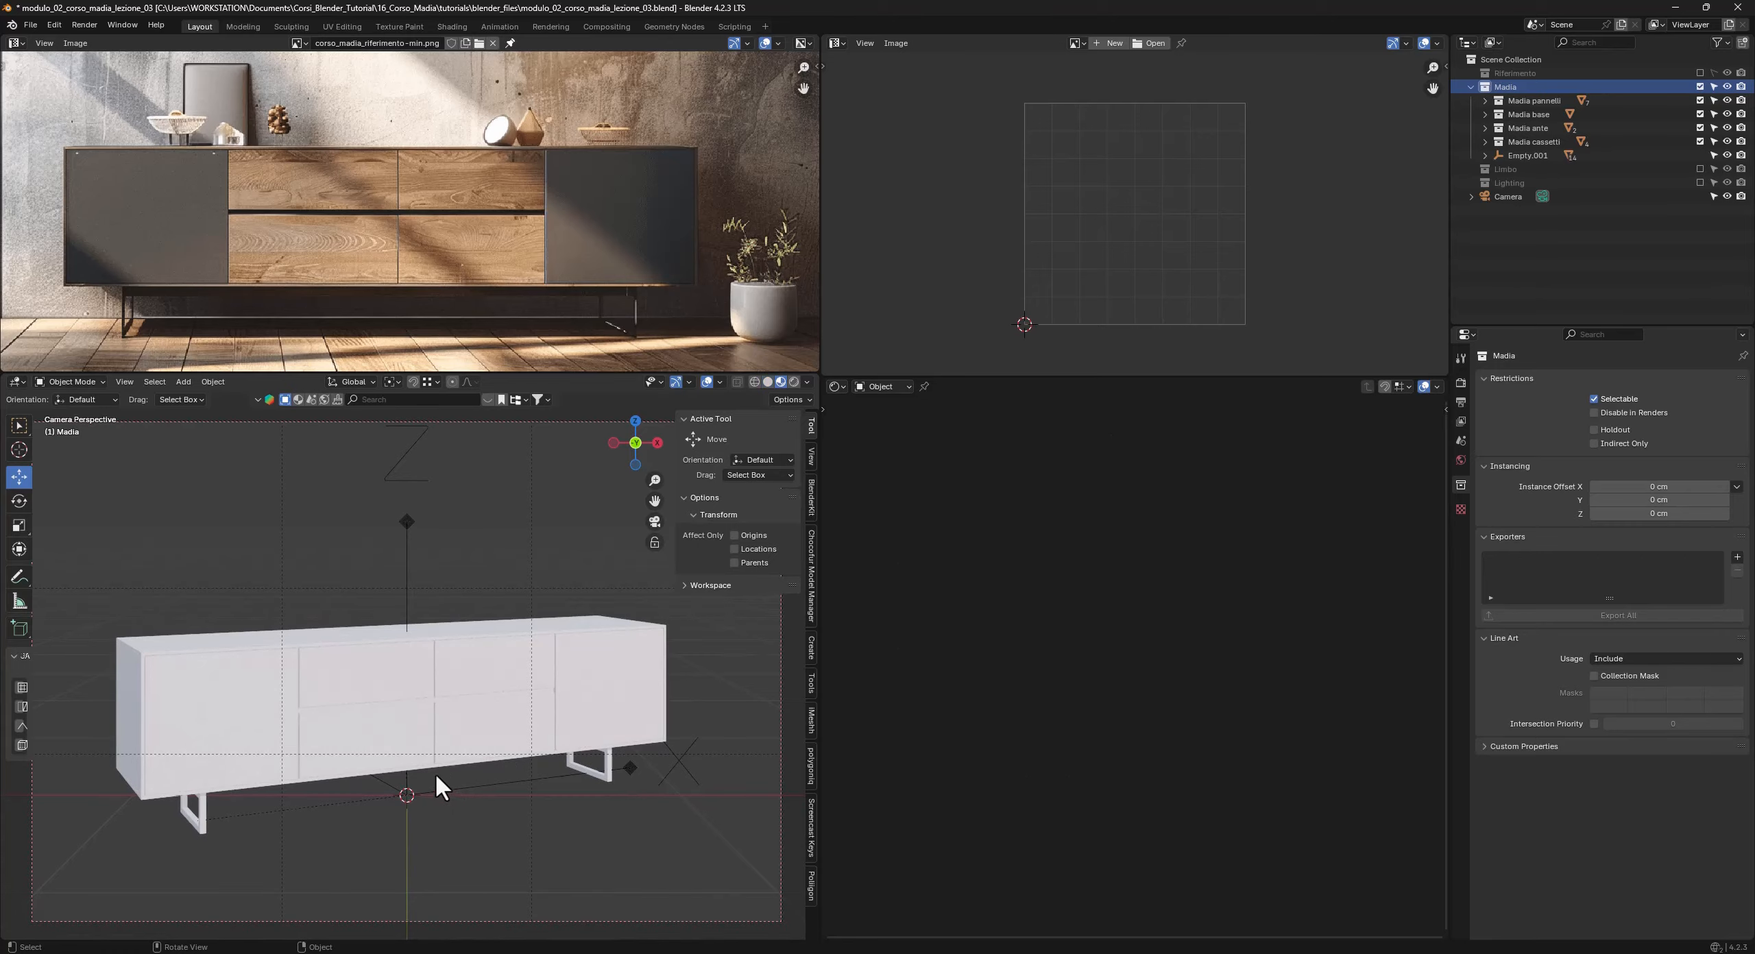
pyautogui.click(810, 820)
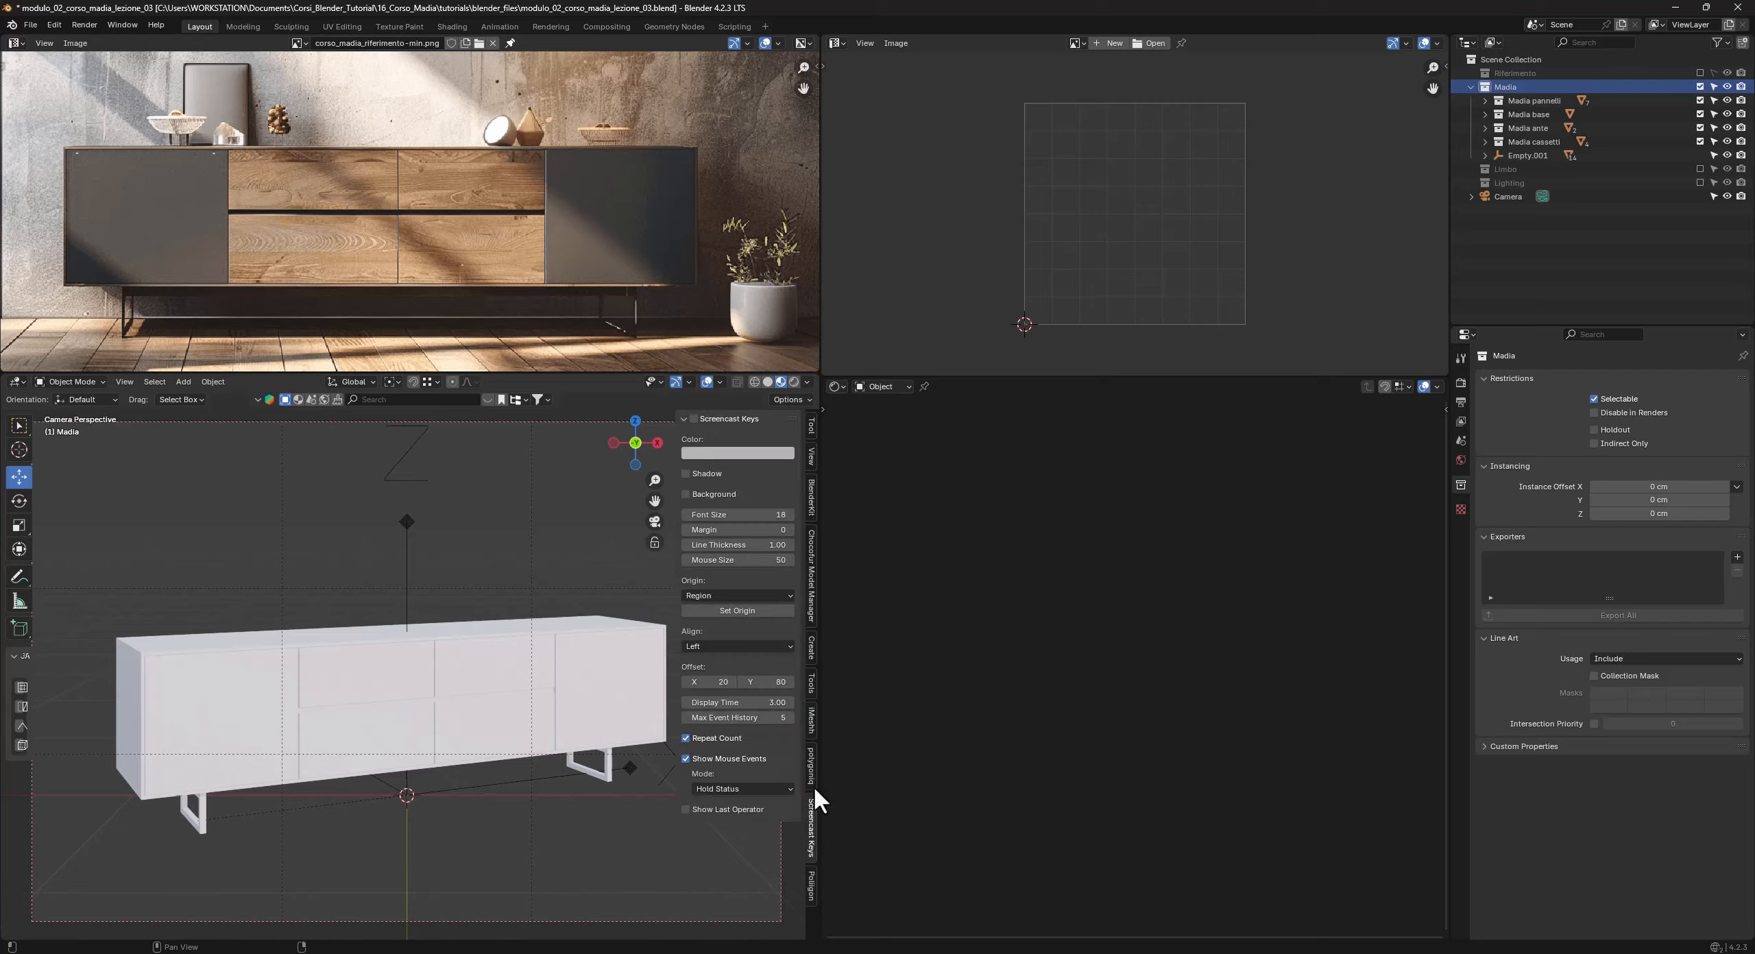
pyautogui.click(811, 425)
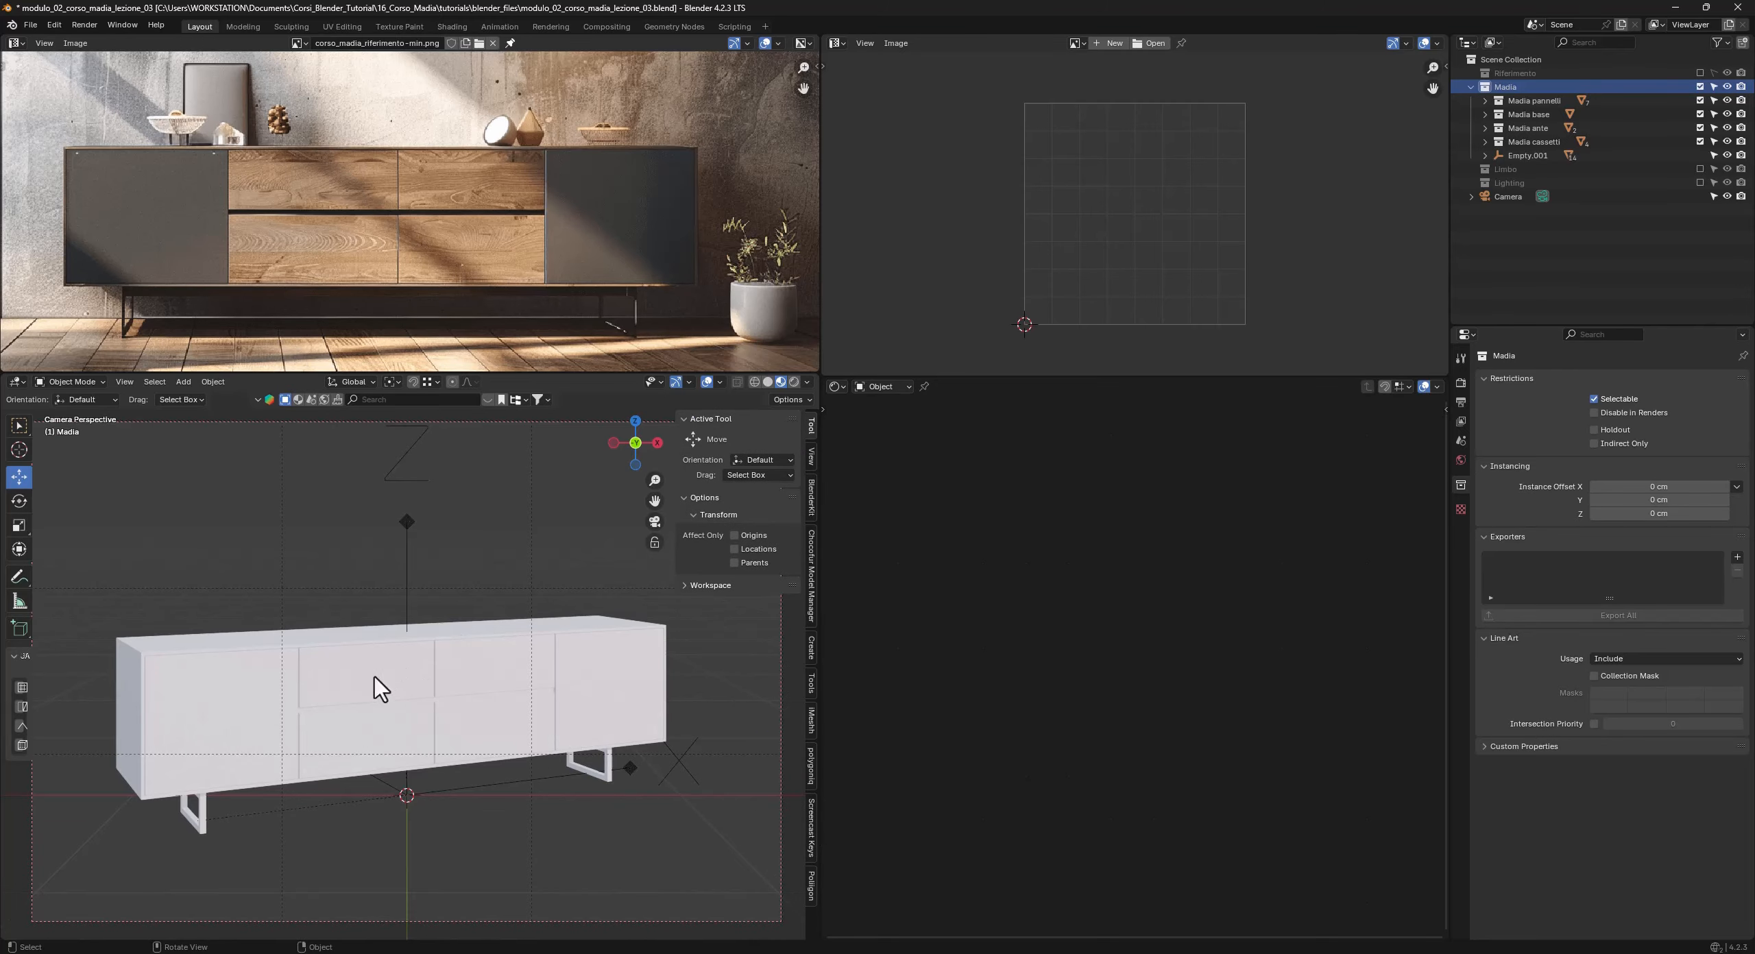
# Give the sideboard's upper-left drawer front a new material named Legno and show the material's preview.
pyautogui.click(357, 691)
pyautogui.keyDown('shift'); pyautogui.moveTo(372, 725); pyautogui.dragTo(372, 727, button='middle'); pyautogui.keyUp('shift')
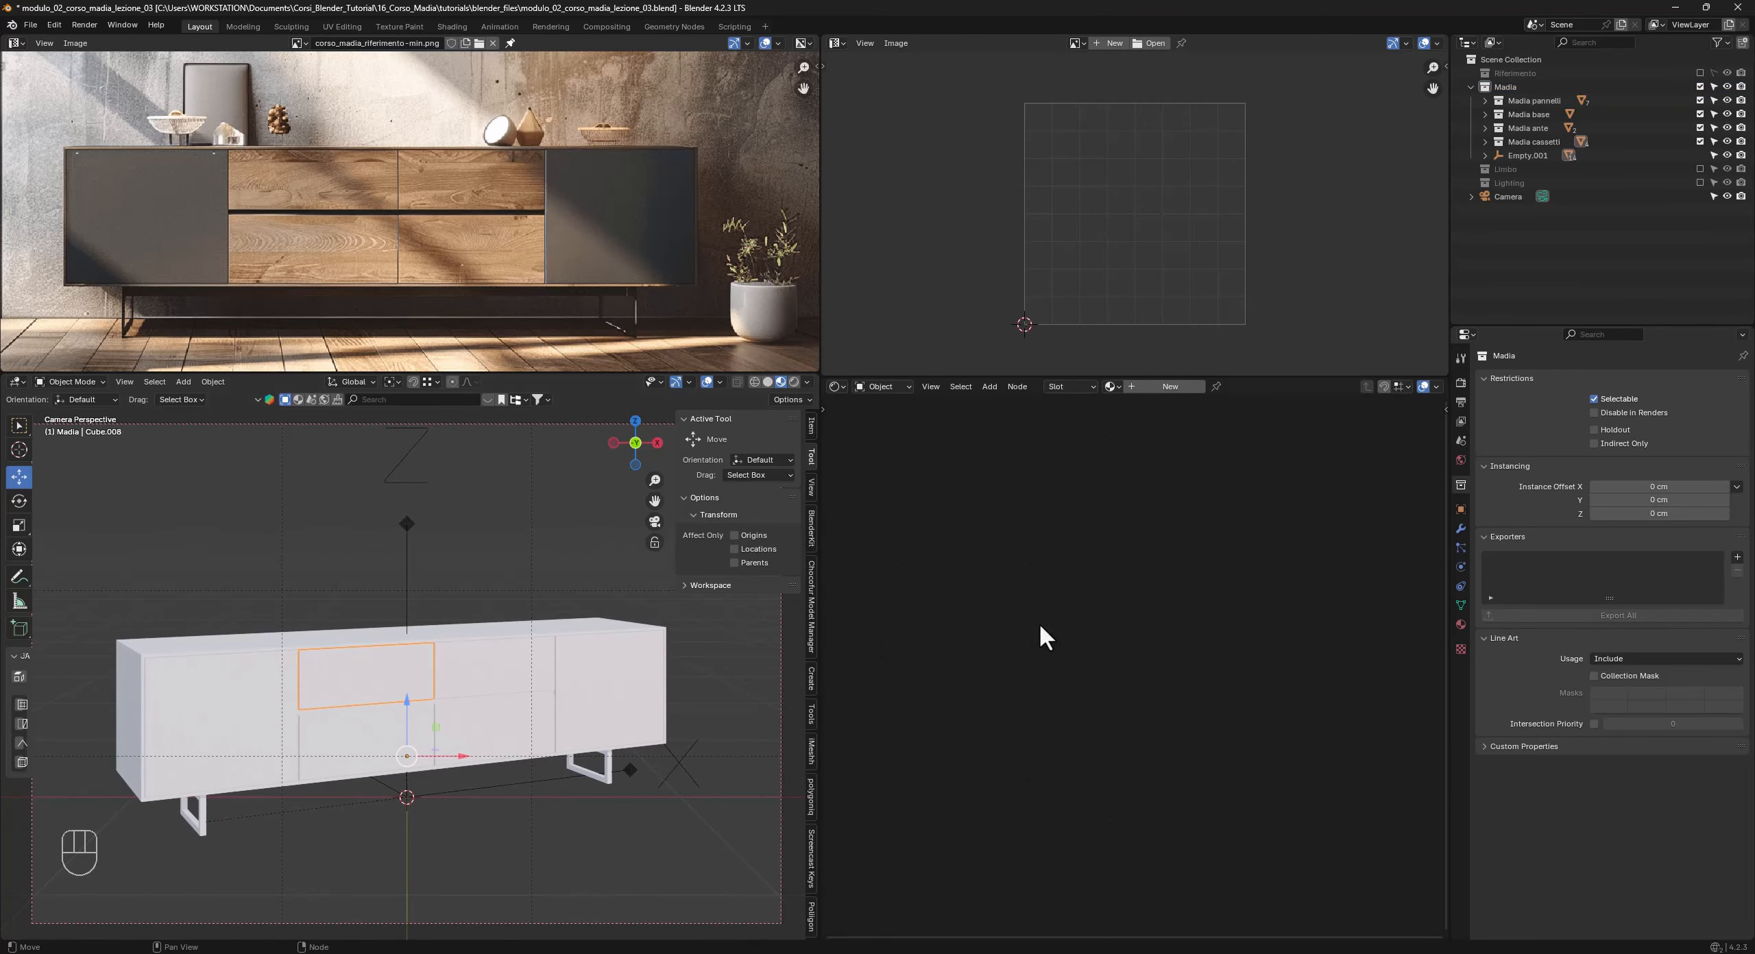
pyautogui.click(1461, 625)
pyautogui.click(1601, 438)
pyautogui.click(1577, 442)
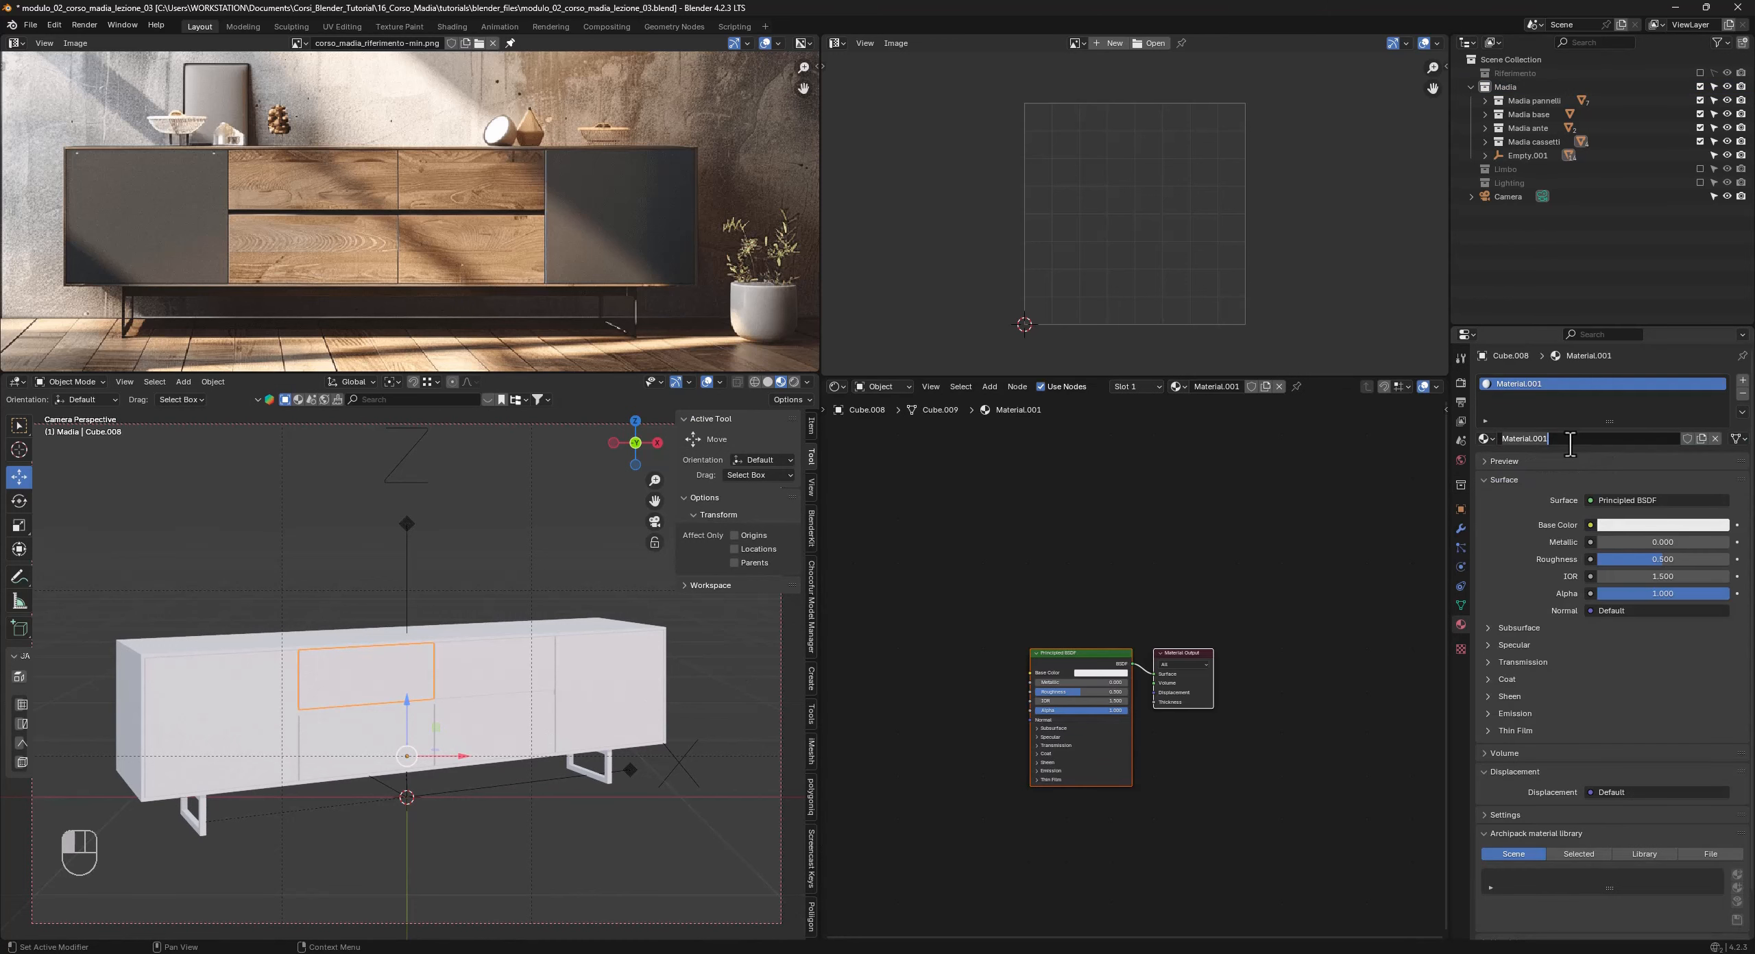
pyautogui.write('Legno')
pyautogui.press('Return')
pyautogui.click(1514, 460)
pyautogui.moveTo(1204, 694); pyautogui.dragTo(1257, 670, button='middle')
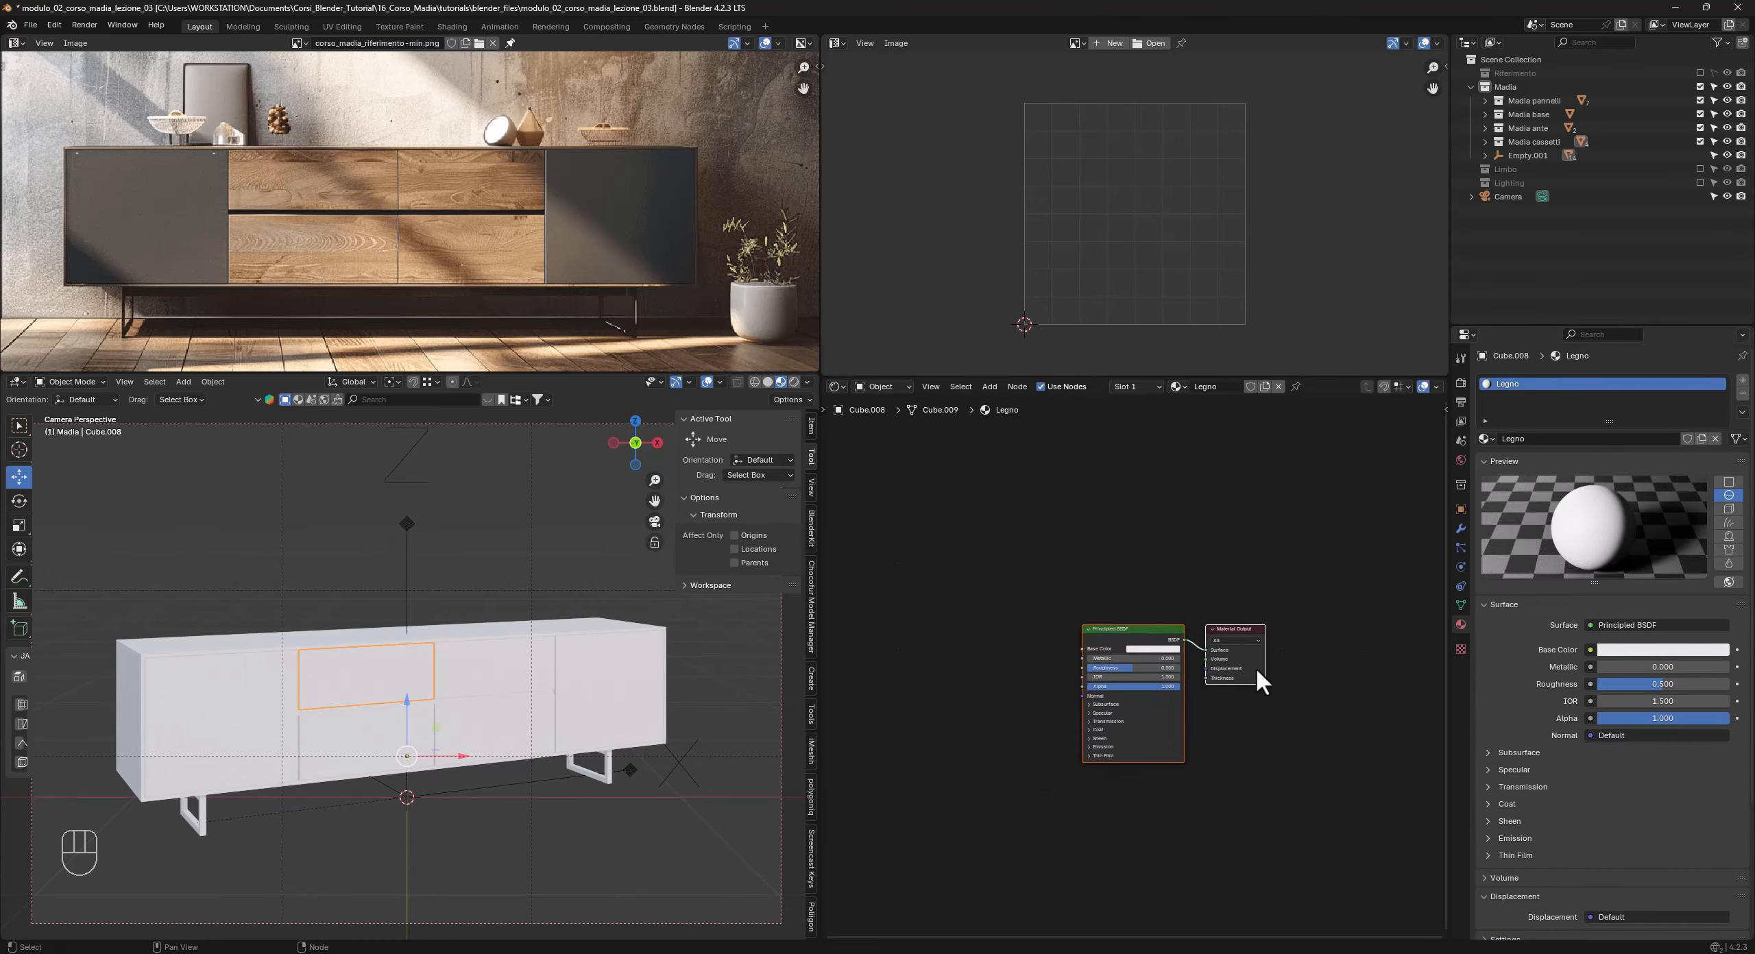
pyautogui.scroll(3, 1259, 673)
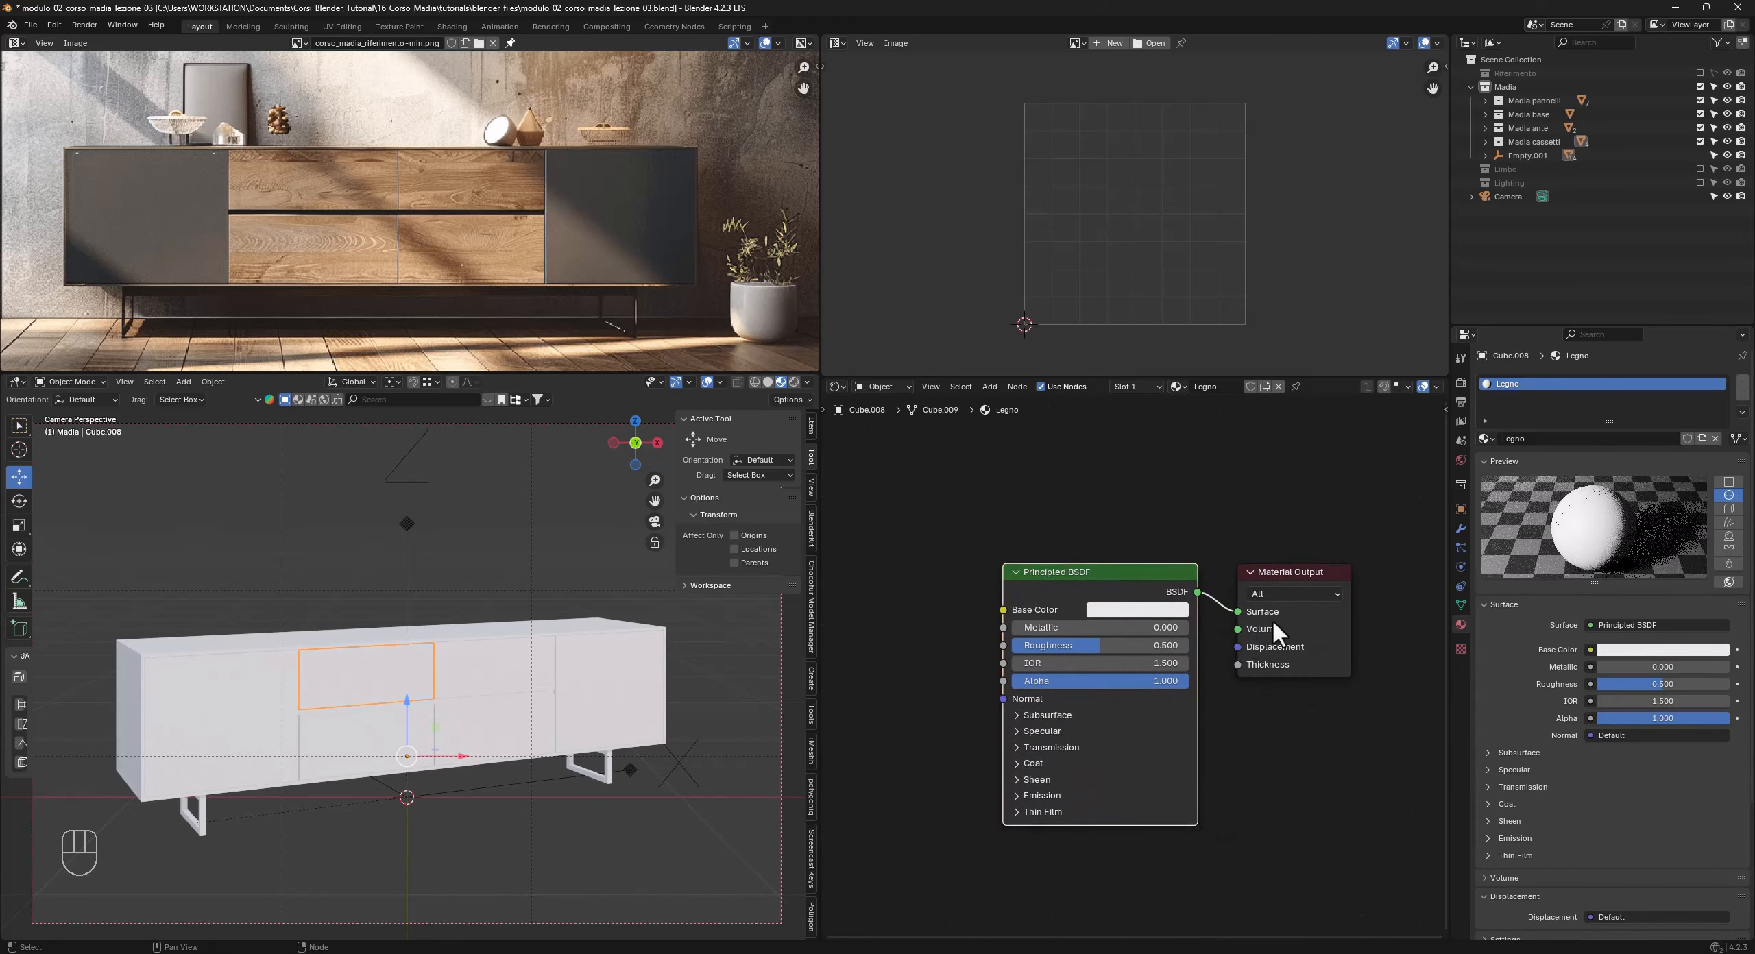
pyautogui.click(1293, 571)
pyautogui.click(1284, 731)
pyautogui.scroll(-1, 1293, 750)
pyautogui.moveTo(1300, 743); pyautogui.dragTo(1342, 750, button='middle')
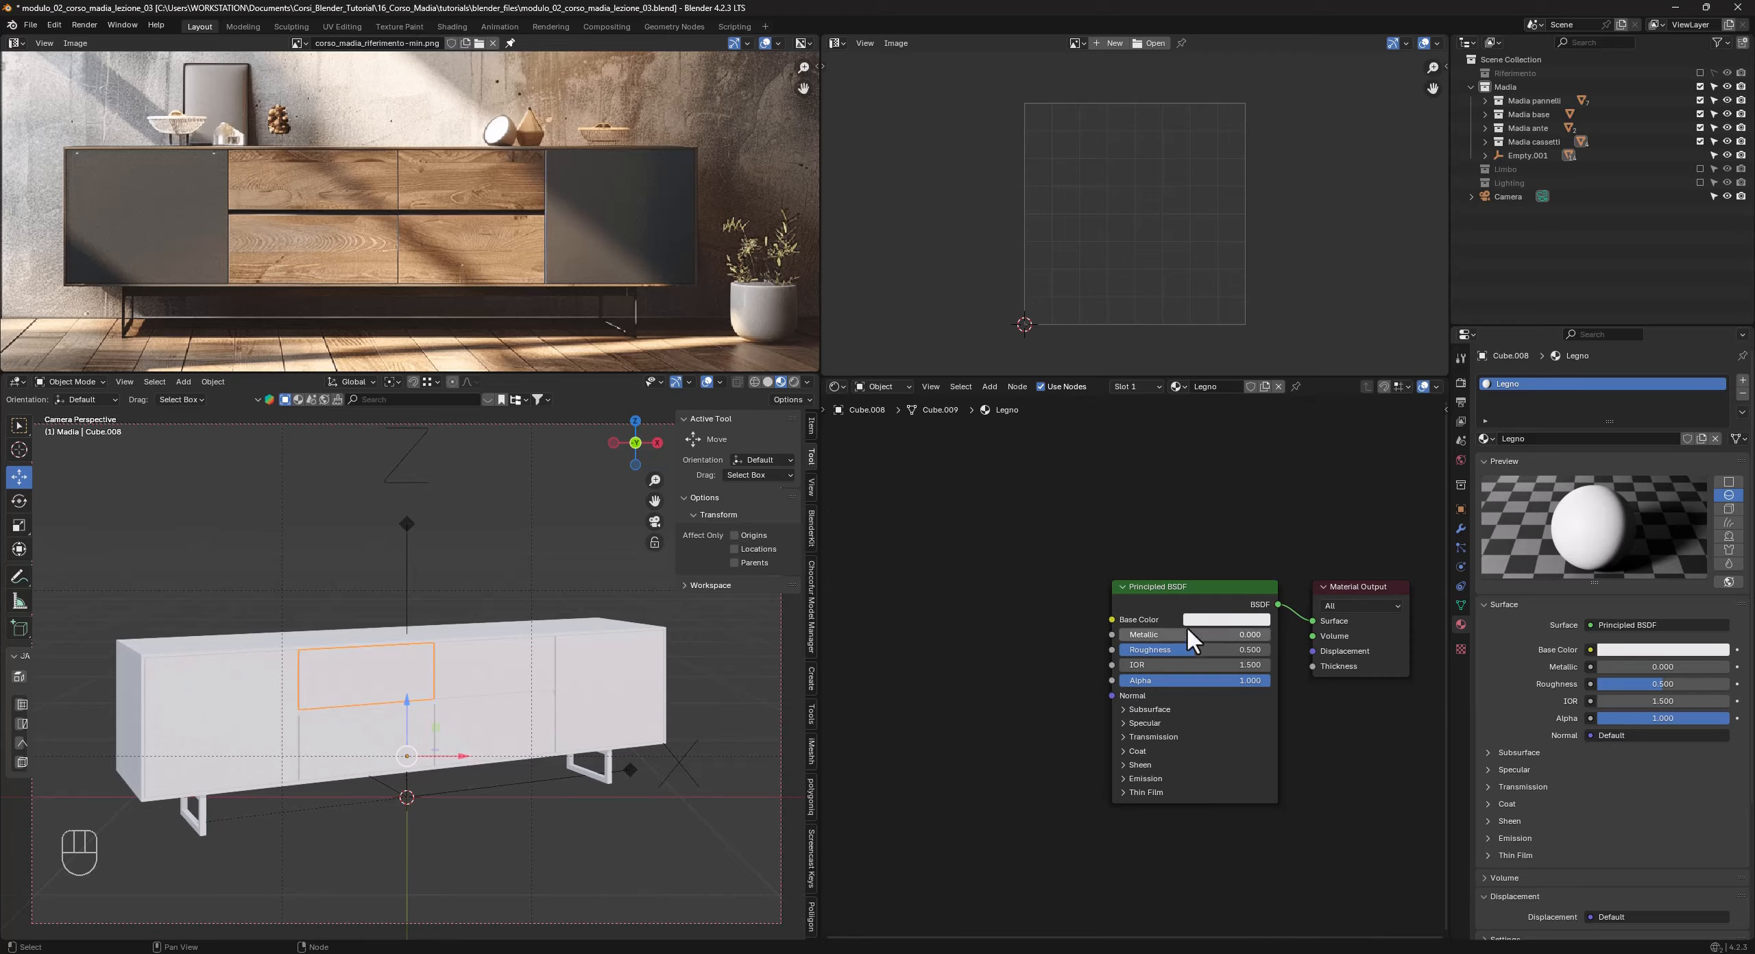
# Search the add-on preferences for "node" to check whether Node Wrangler is enabled, and close the preferences.
pyautogui.hotkey('ctrl', ',')
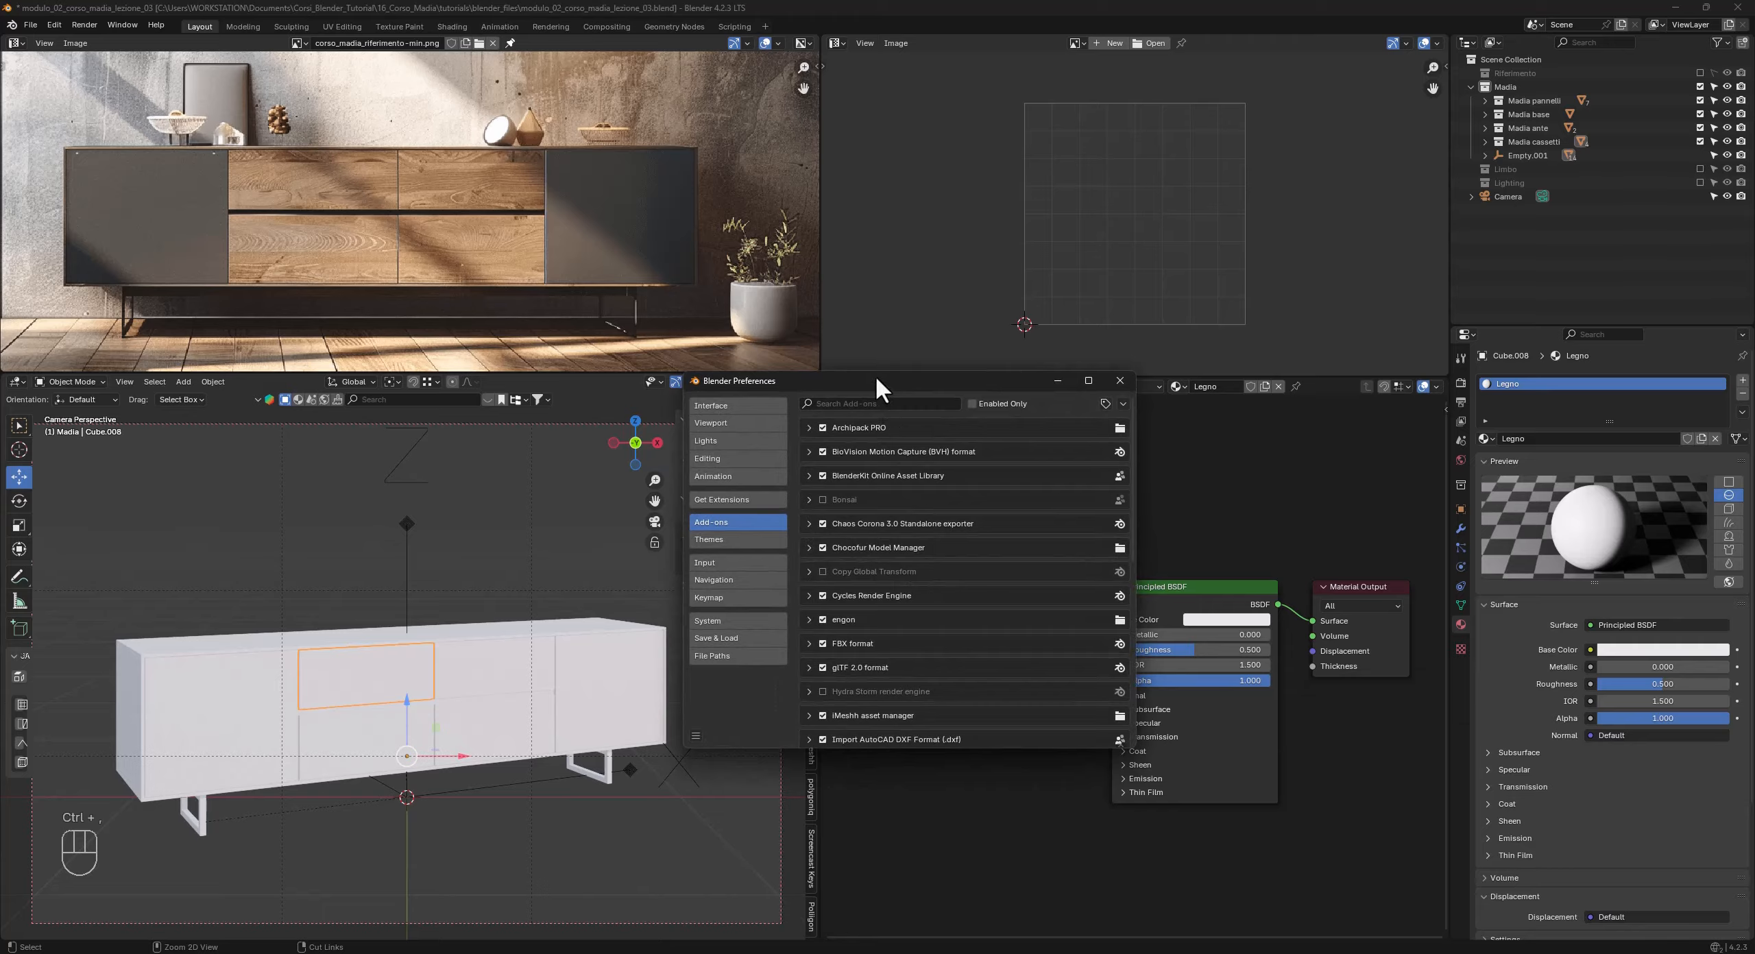
pyautogui.moveTo(876, 379); pyautogui.dragTo(780, 350)
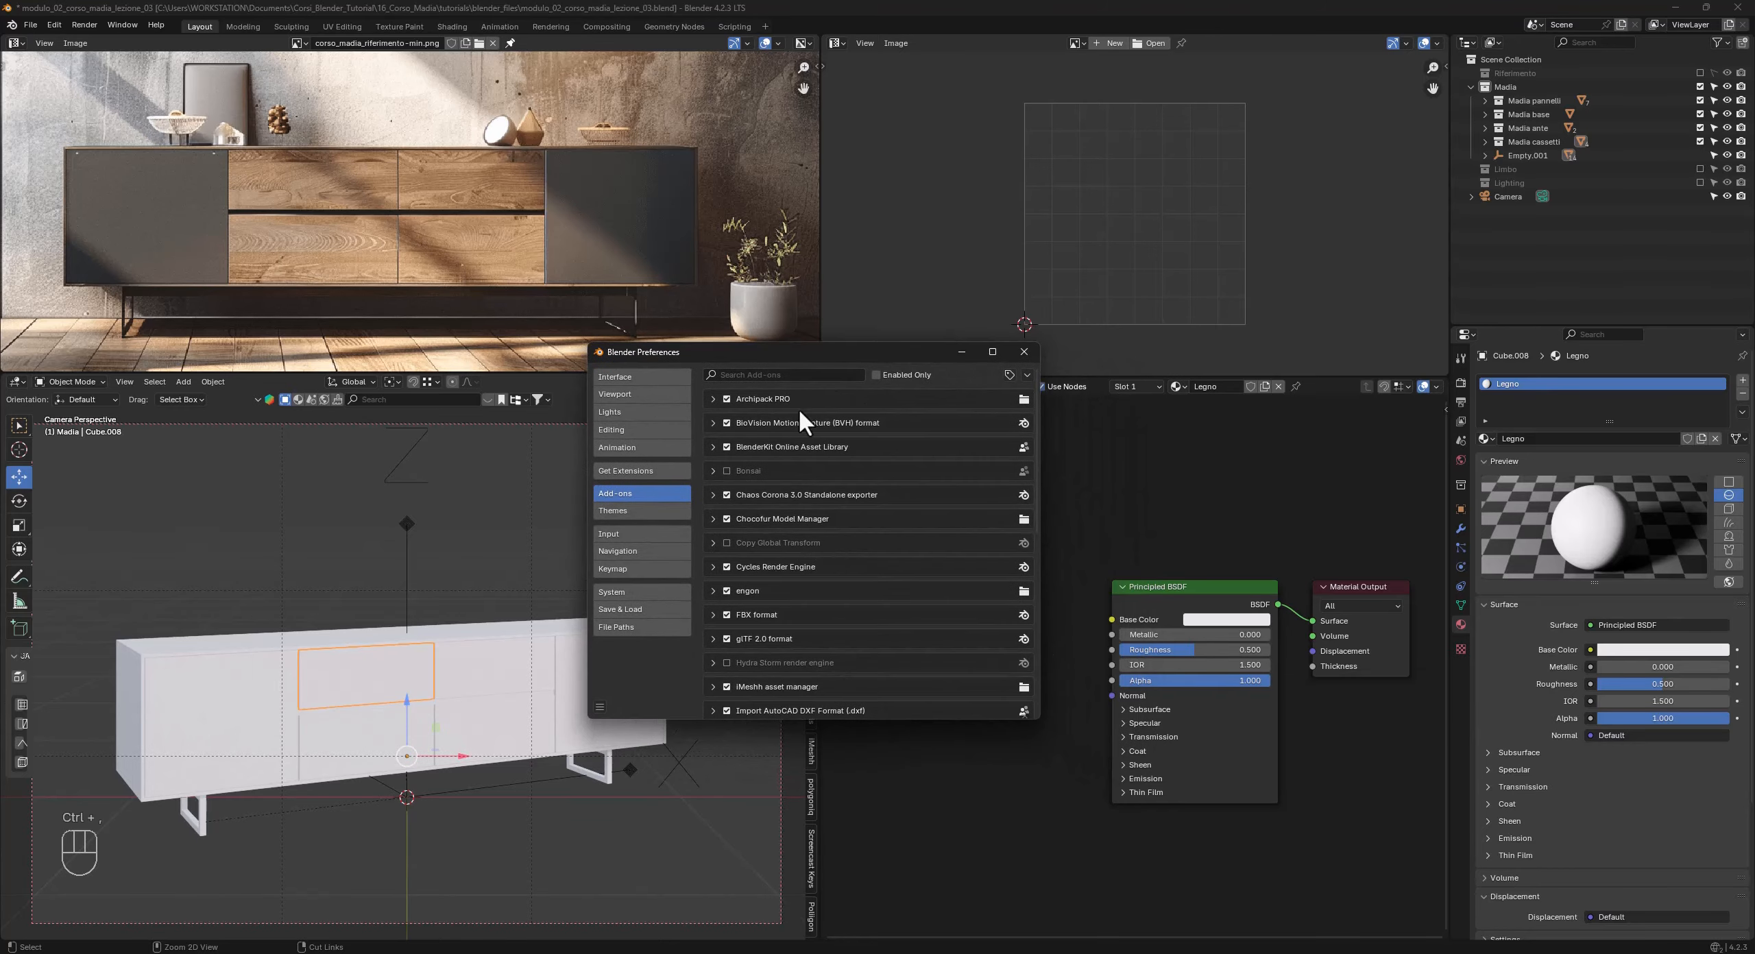
pyautogui.click(54, 24)
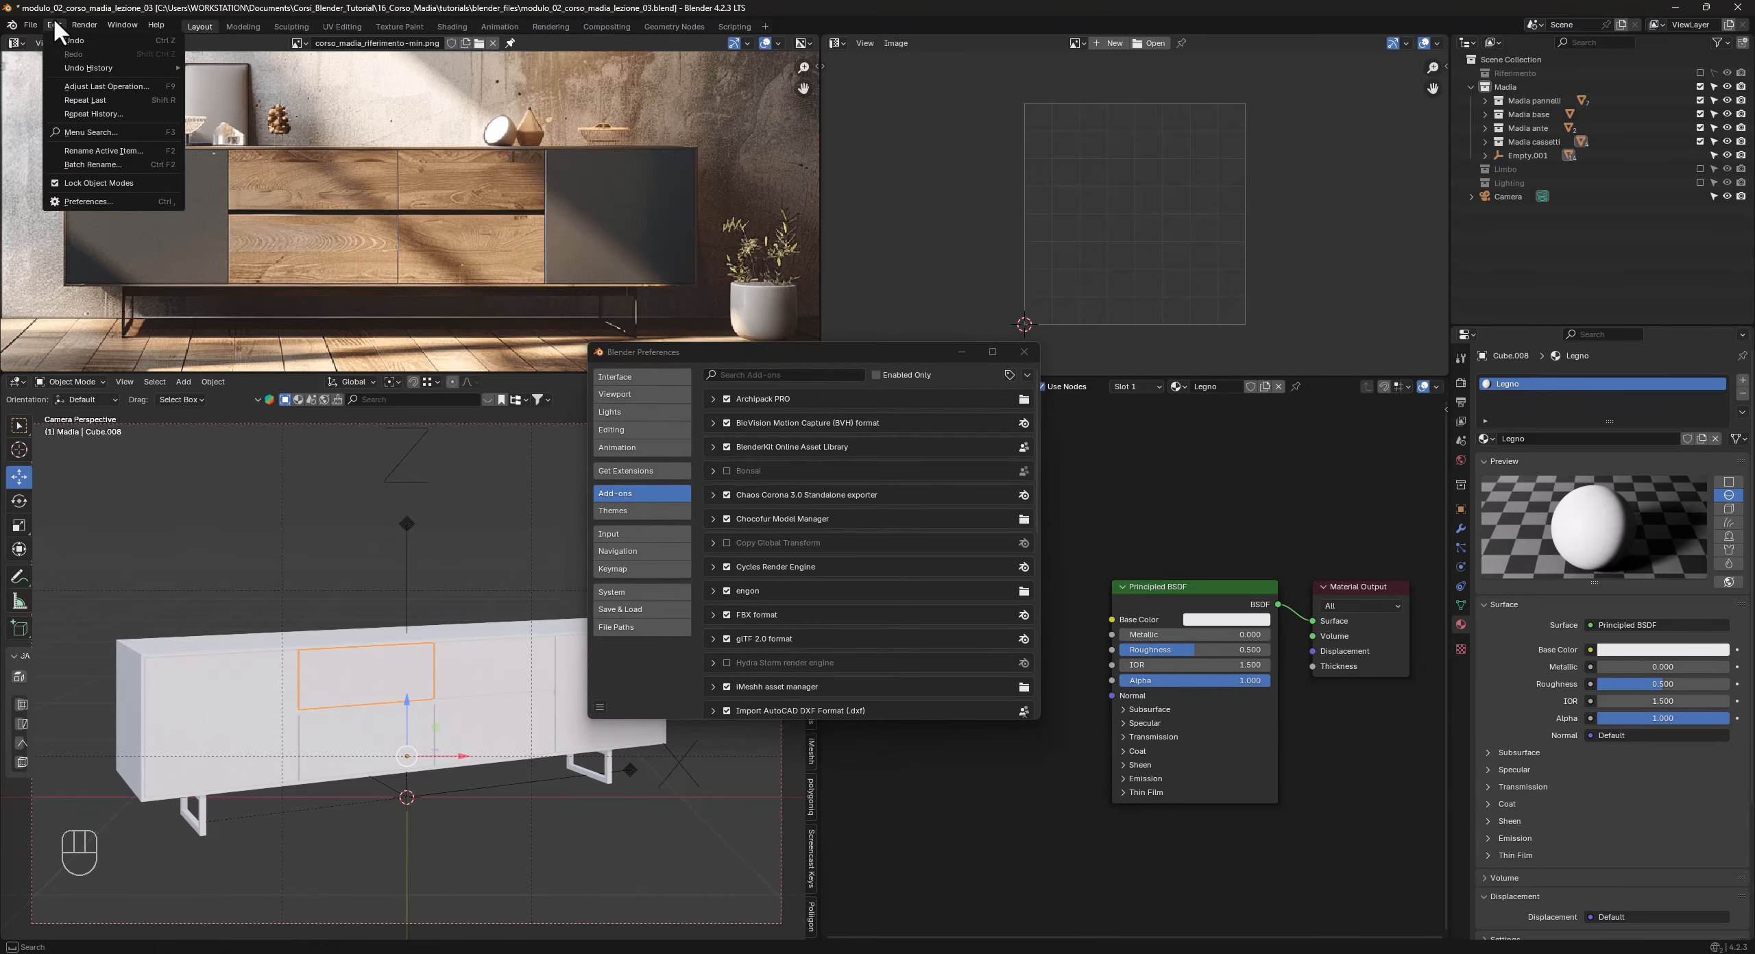
pyautogui.click(82, 202)
pyautogui.click(859, 374)
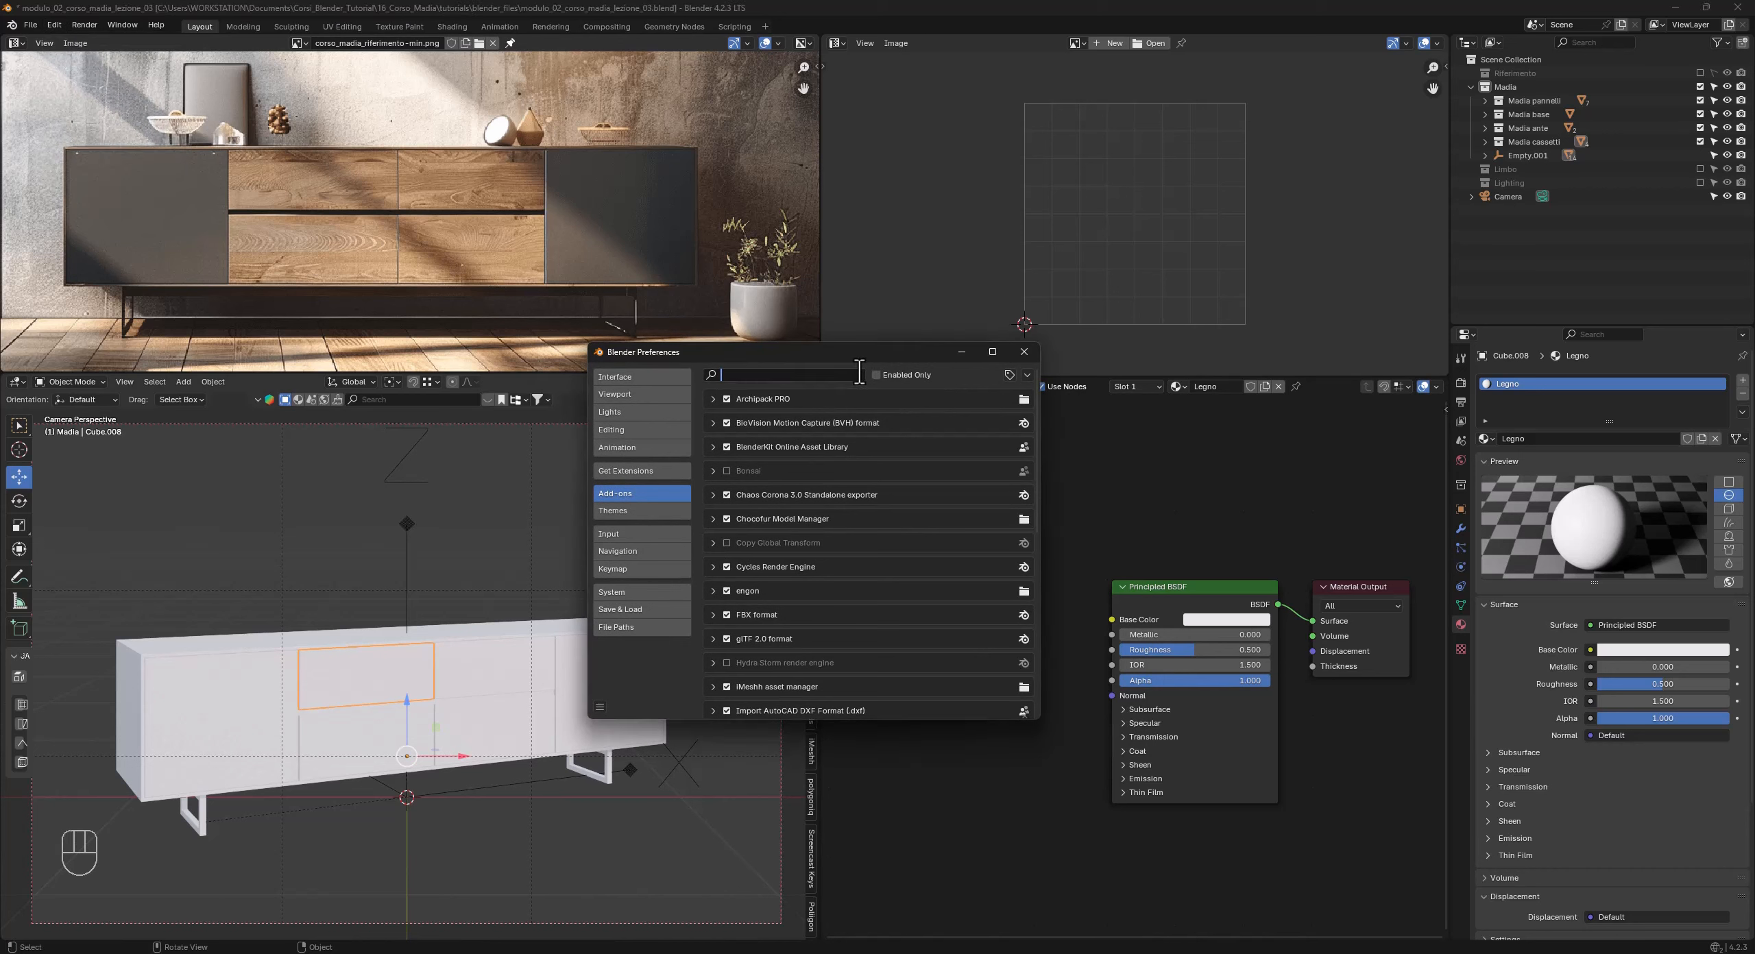
pyautogui.write('node')
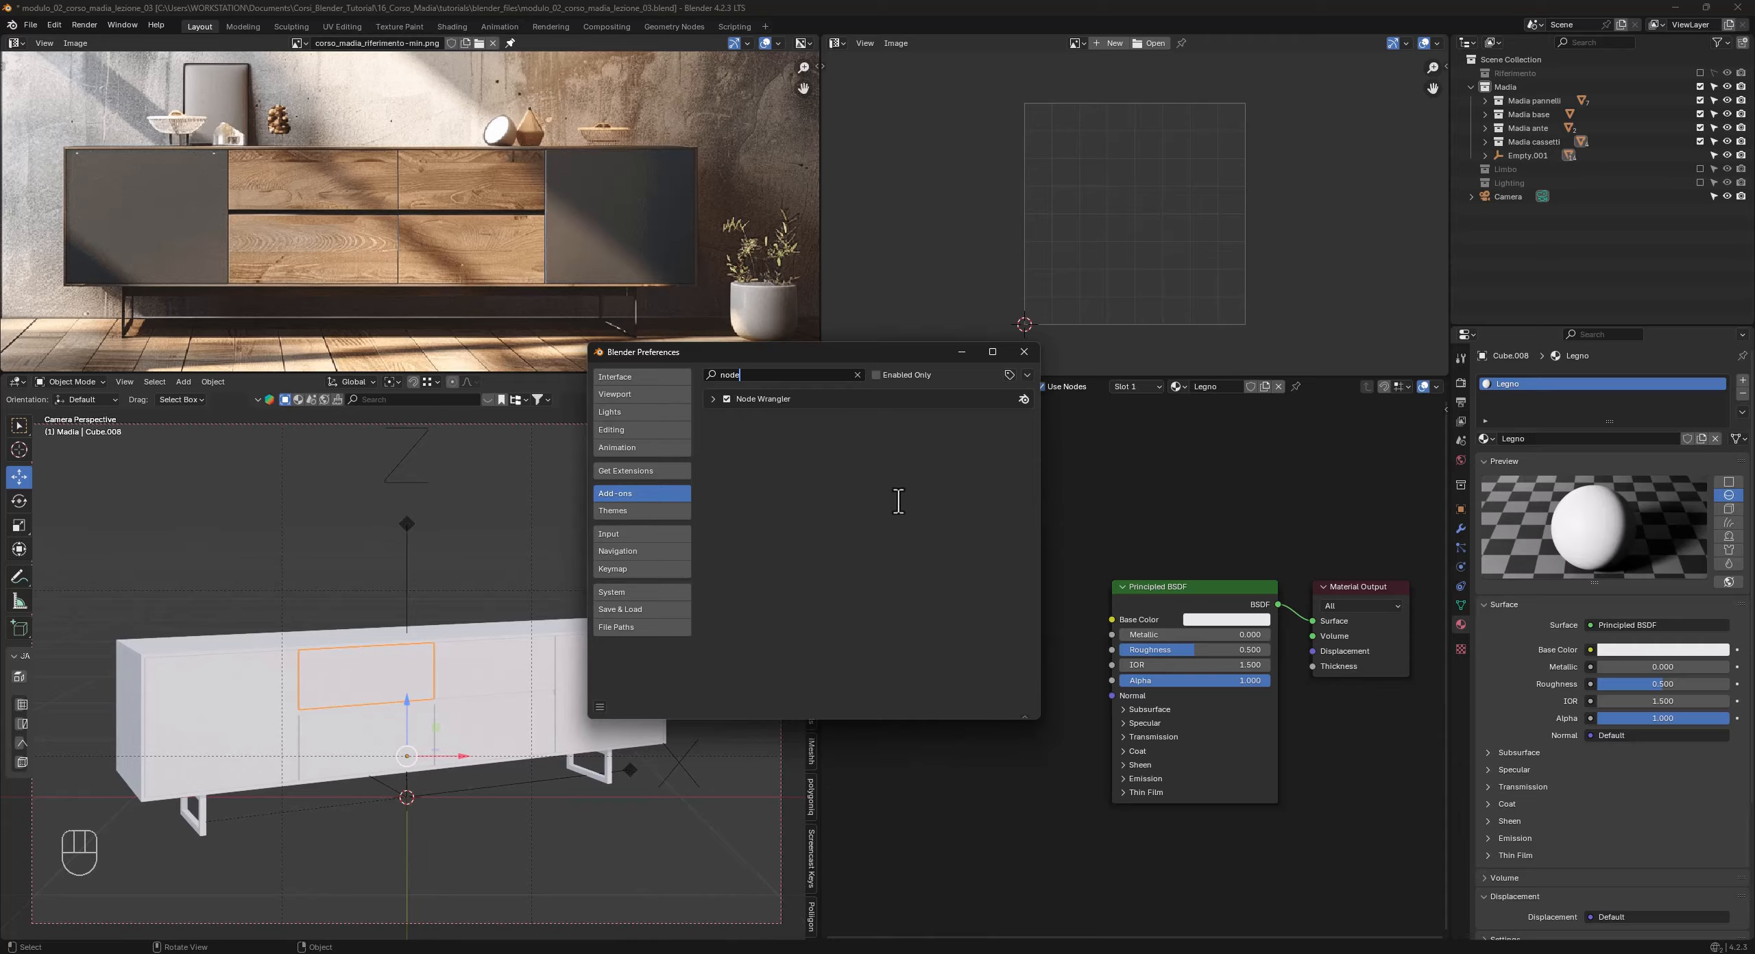
pyautogui.click(1023, 352)
# Use Node Wrangler on the Principled BSDF to add the Texture Coordinate, Mapping and Image Texture setup.
pyautogui.click(1134, 601)
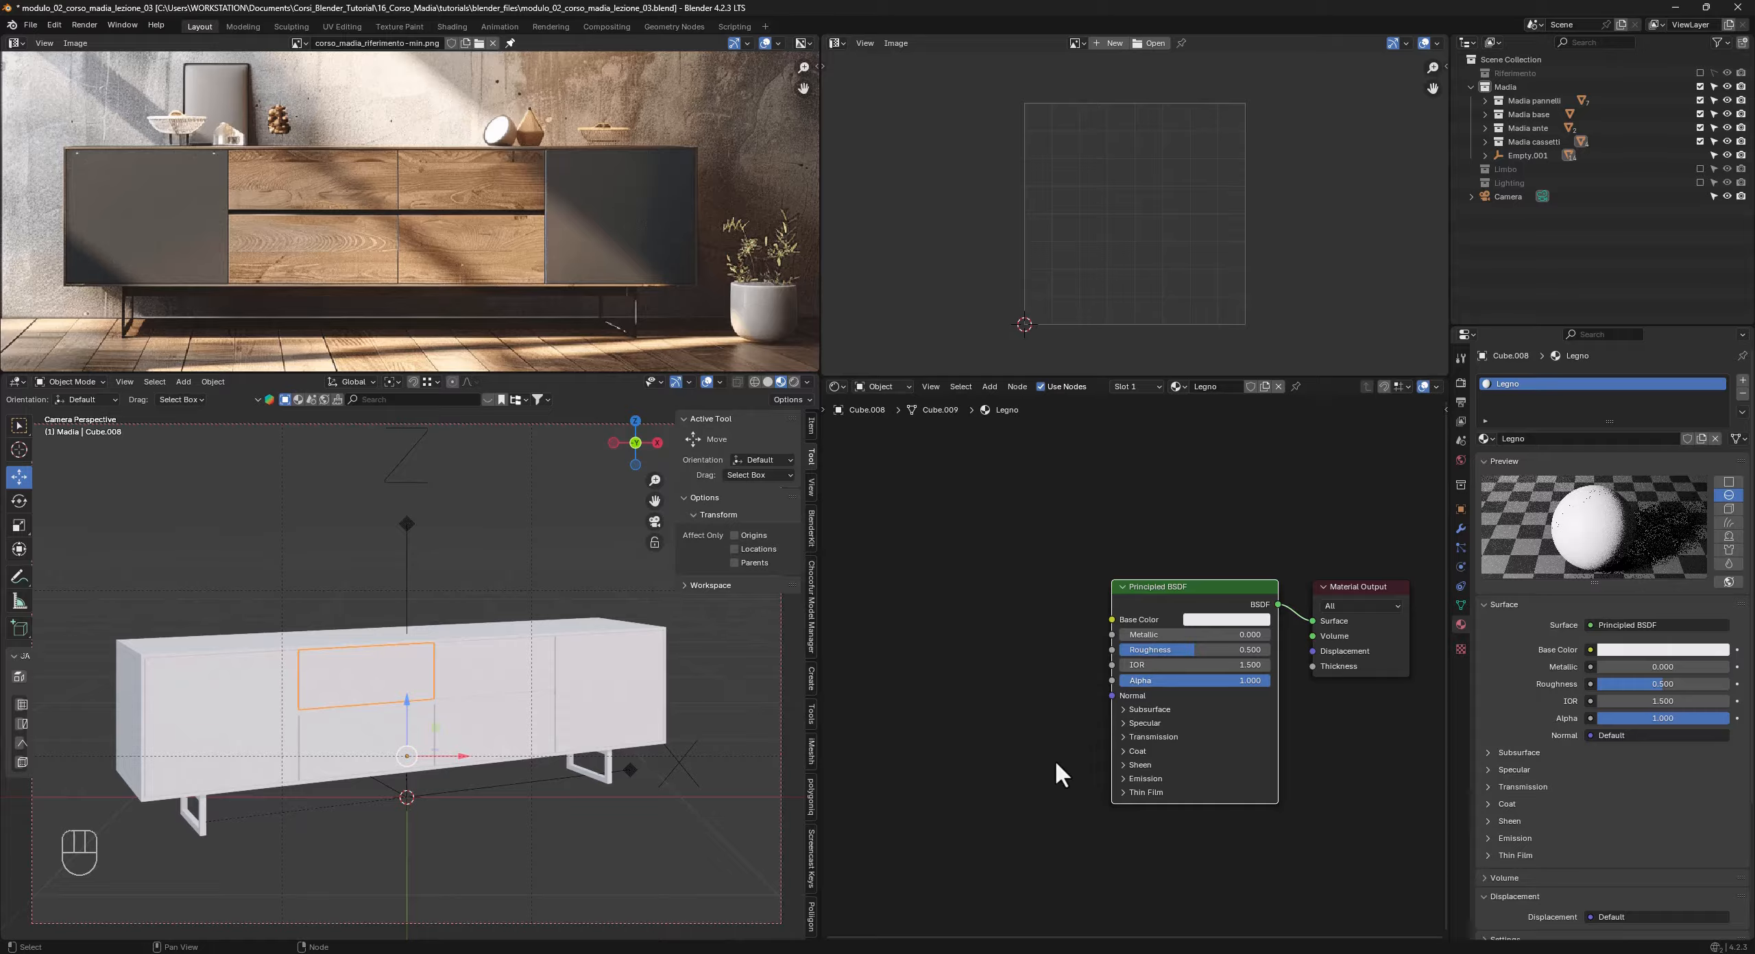
pyautogui.press('ctrl')
pyautogui.hotkey('ctrl', 't')
pyautogui.keyDown('shift'); pyautogui.moveTo(1031, 799); pyautogui.dragTo(1117, 737, button='middle'); pyautogui.keyUp('shift')
pyautogui.click(875, 592)
pyautogui.click(960, 593)
# Replace the empty Image Texture node with Wood_COL_4K.jpg, Wood_GLOSS_4K.jpg and Wood_NRM_4K.png texture nodes, stacked between Mapping and Principled BSDF.
pyautogui.click(1089, 594)
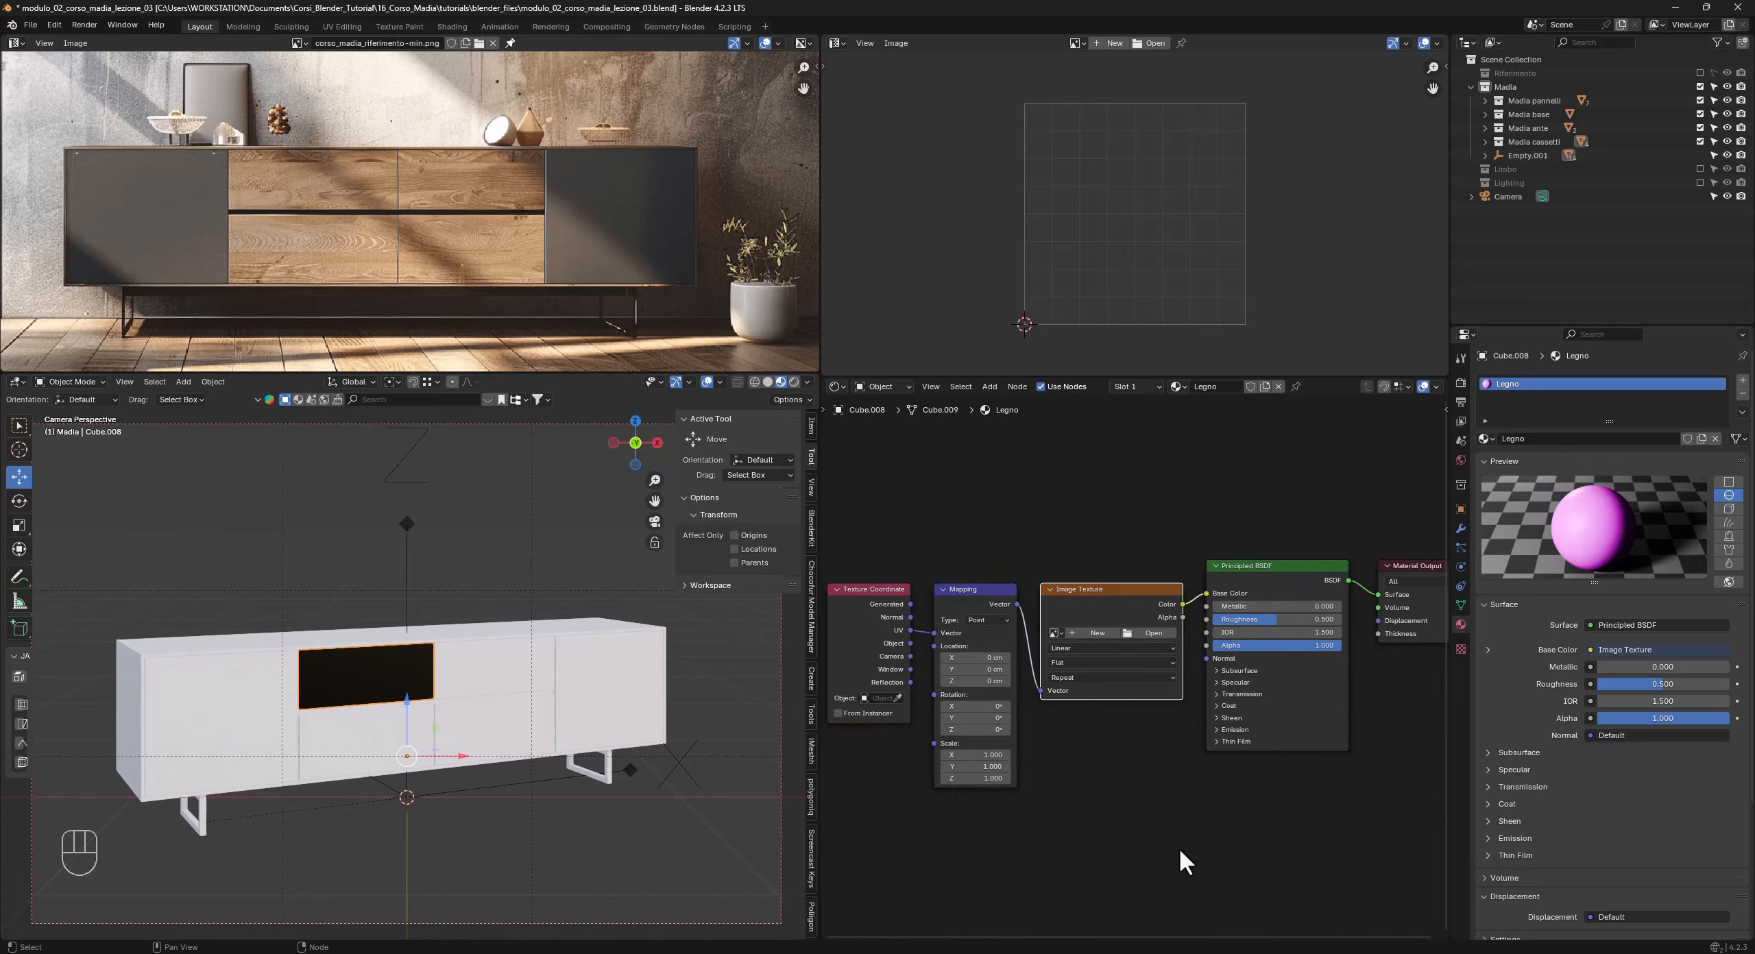
pyautogui.press('Delete')
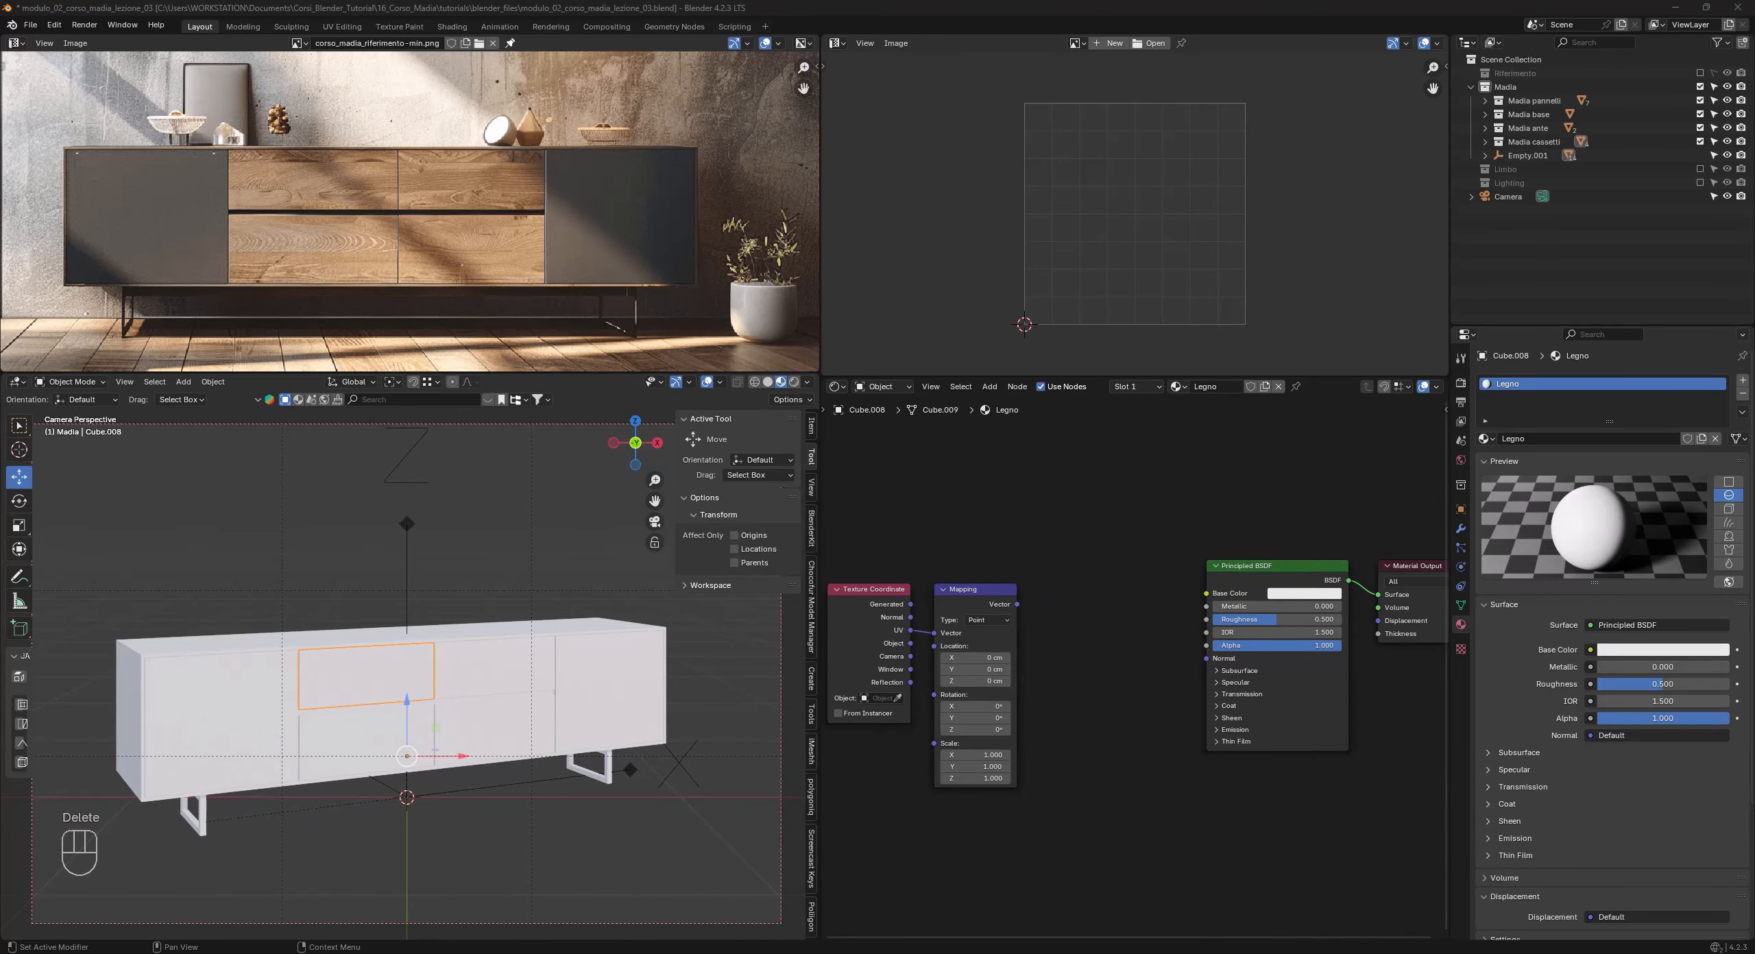
pyautogui.moveTo(1754, 524); pyautogui.dragTo(466, 181)
pyautogui.moveTo(360, 490); pyautogui.dragTo(512, 393)
pyautogui.moveTo(370, 393); pyautogui.dragTo(1020, 501)
pyautogui.moveTo(1181, 627); pyautogui.dragTo(1132, 877)
pyautogui.press('g')
pyautogui.click(1102, 621)
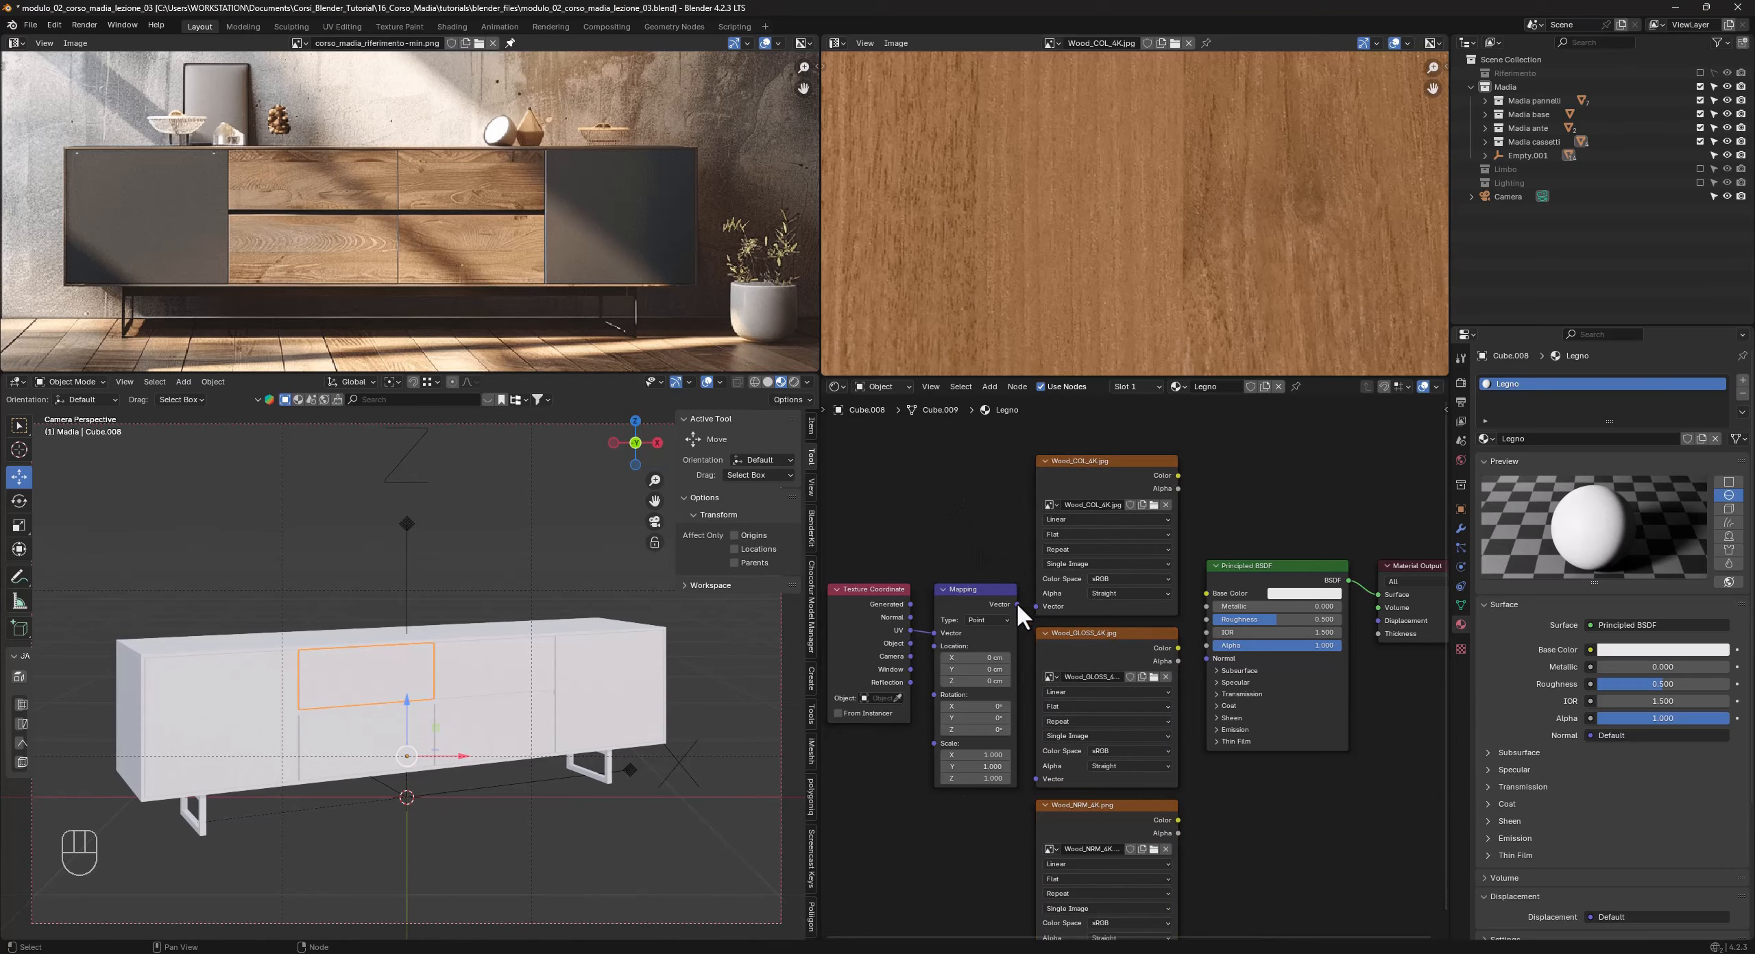
# Connect the Mapping node's Vector output to the Vector inputs of the wood texture nodes.
pyautogui.moveTo(1017, 604); pyautogui.dragTo(1044, 764)
pyautogui.scroll(-1, 1039, 741)
pyautogui.moveTo(1033, 613); pyautogui.dragTo(1049, 908)
# Space out the node tree by moving Texture Coordinate and Mapping, and Principled BSDF and Material Output, away from the texture nodes.
pyautogui.moveTo(845, 786); pyautogui.dragTo(971, 640)
pyautogui.press('g')
pyautogui.click(914, 716)
pyautogui.keyDown('shift'); pyautogui.moveTo(1178, 756); pyautogui.dragTo(1130, 745, button='middle'); pyautogui.keyUp('shift')
pyautogui.click(1135, 744)
pyautogui.moveTo(1171, 501); pyautogui.dragTo(1356, 690)
pyautogui.press('g')
pyautogui.click(1332, 721)
pyautogui.keyDown('shift'); pyautogui.moveTo(1131, 758); pyautogui.dragTo(1194, 742, button='middle'); pyautogui.keyUp('shift')
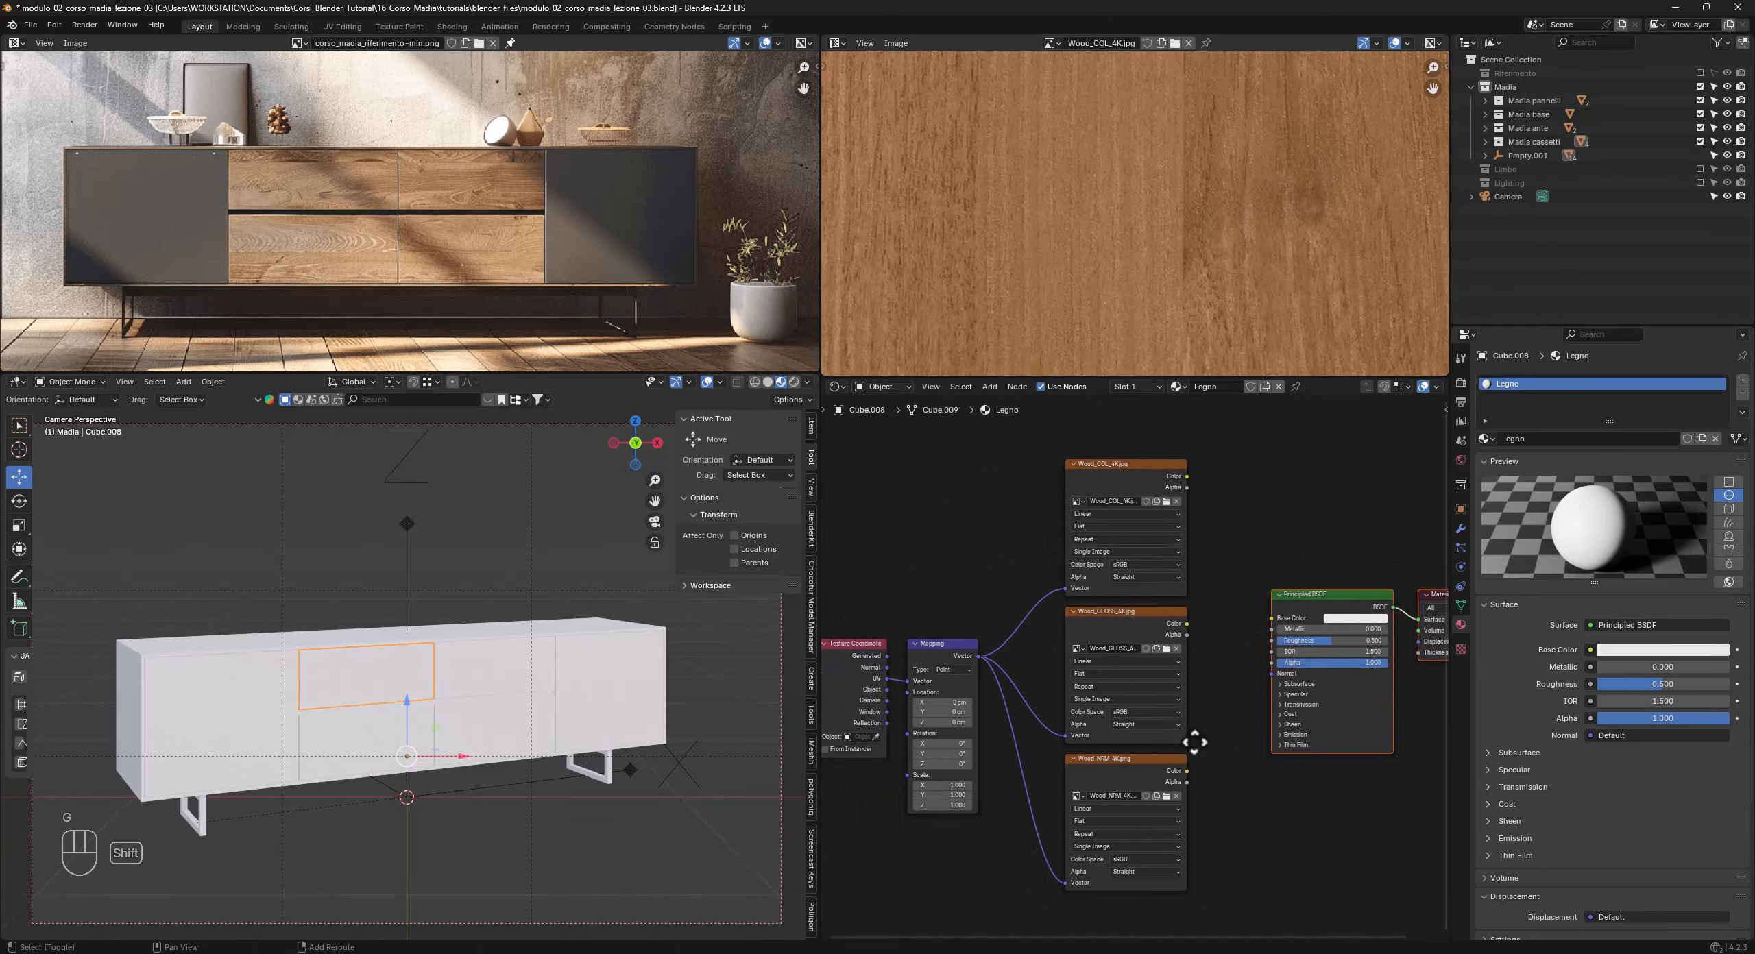
pyautogui.scroll(-10, 1165, 233)
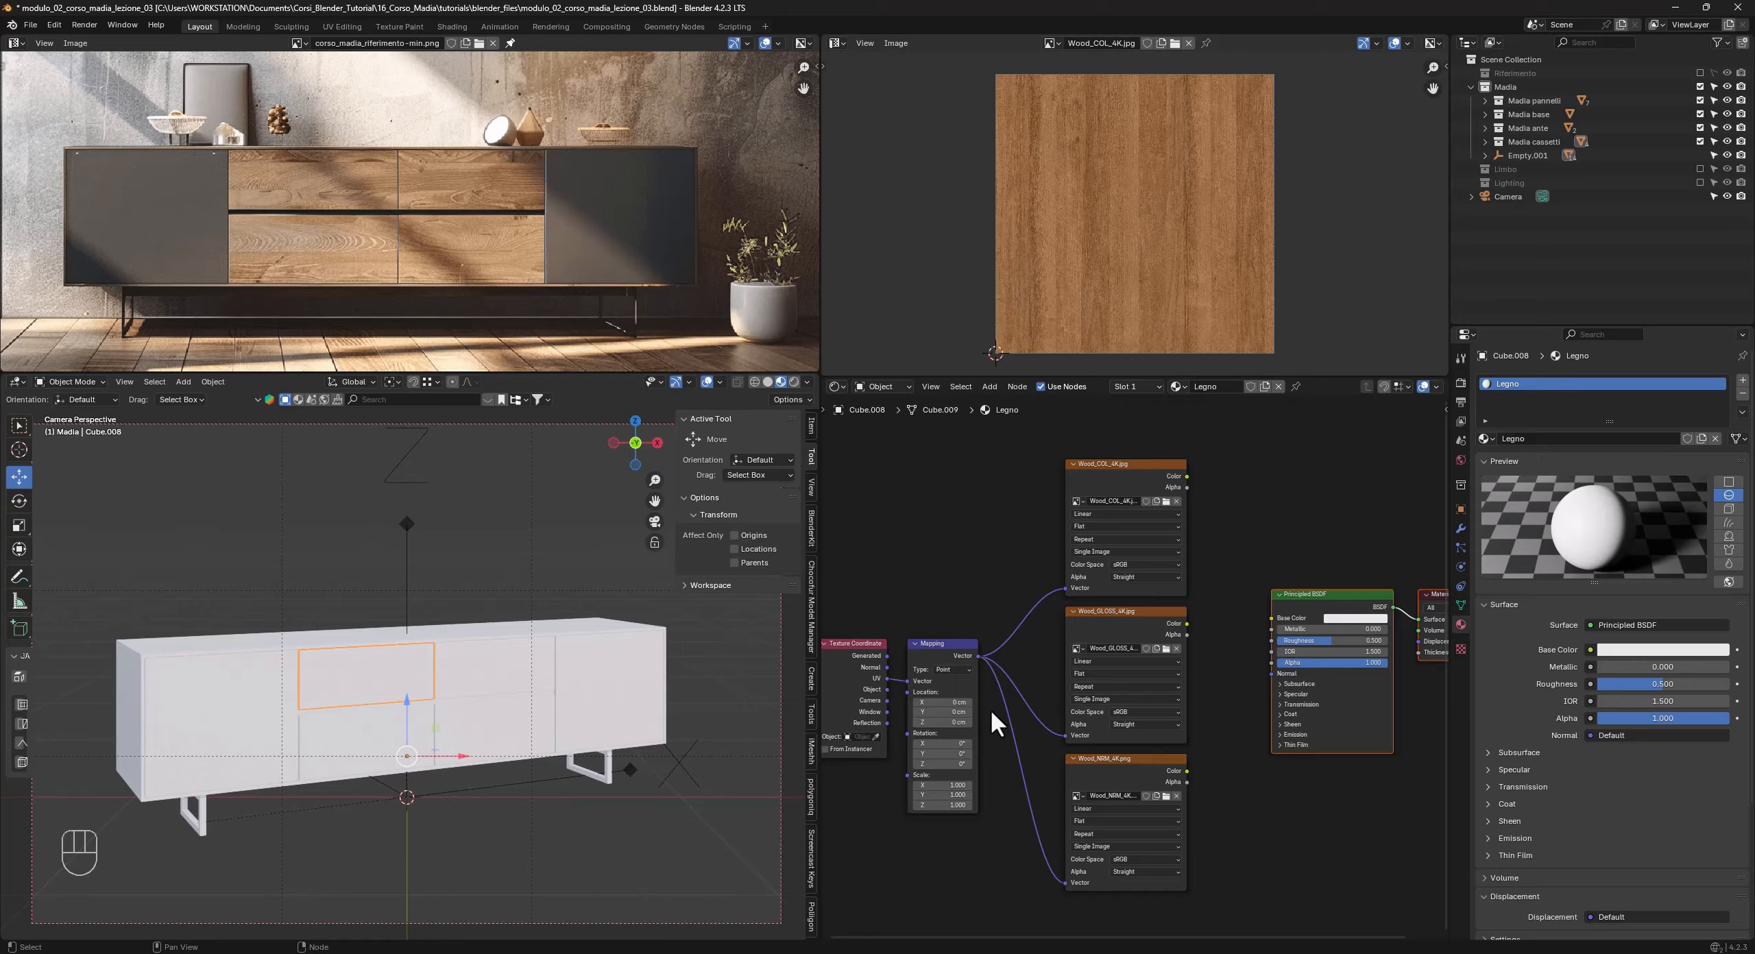
# Connect the Color outputs of Wood_COL_4K.jpg, Wood_GLOSS_4K.jpg and Wood_NRM_4K.png to the Principled BSDF's Base Color, Roughness and Normal inputs respectively.
pyautogui.scroll(5, 364, 677)
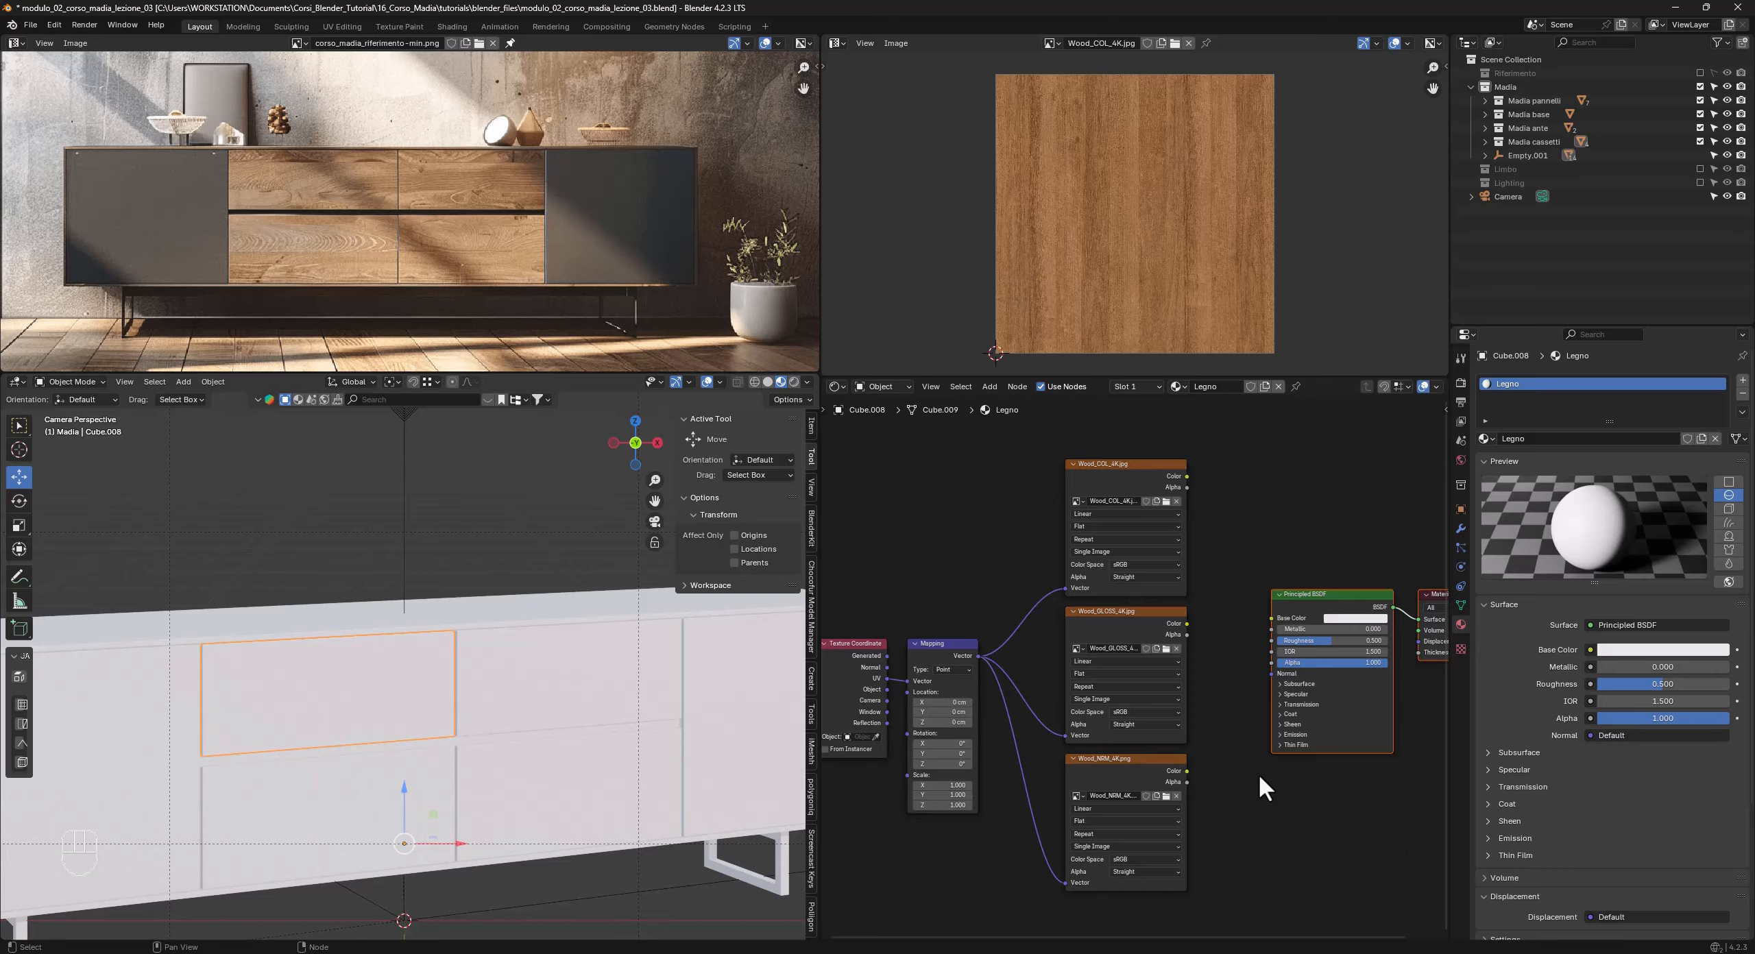
pyautogui.moveTo(1256, 777); pyautogui.dragTo(1169, 786, button='middle')
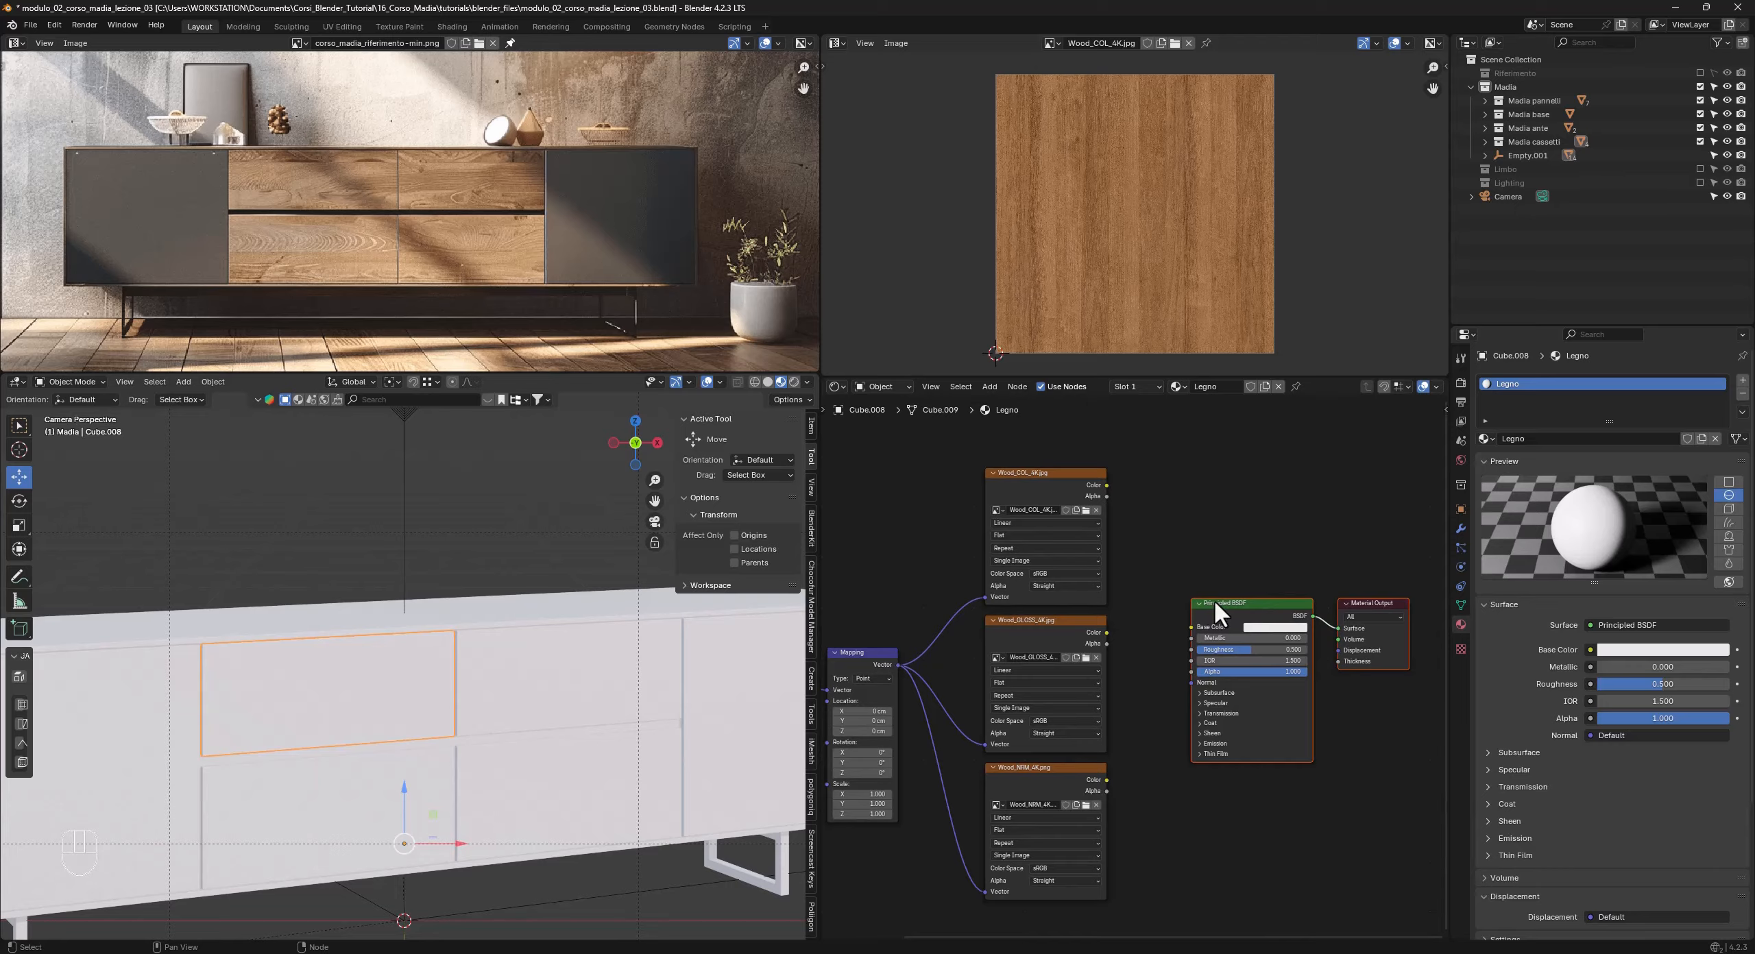
pyautogui.click(1174, 509)
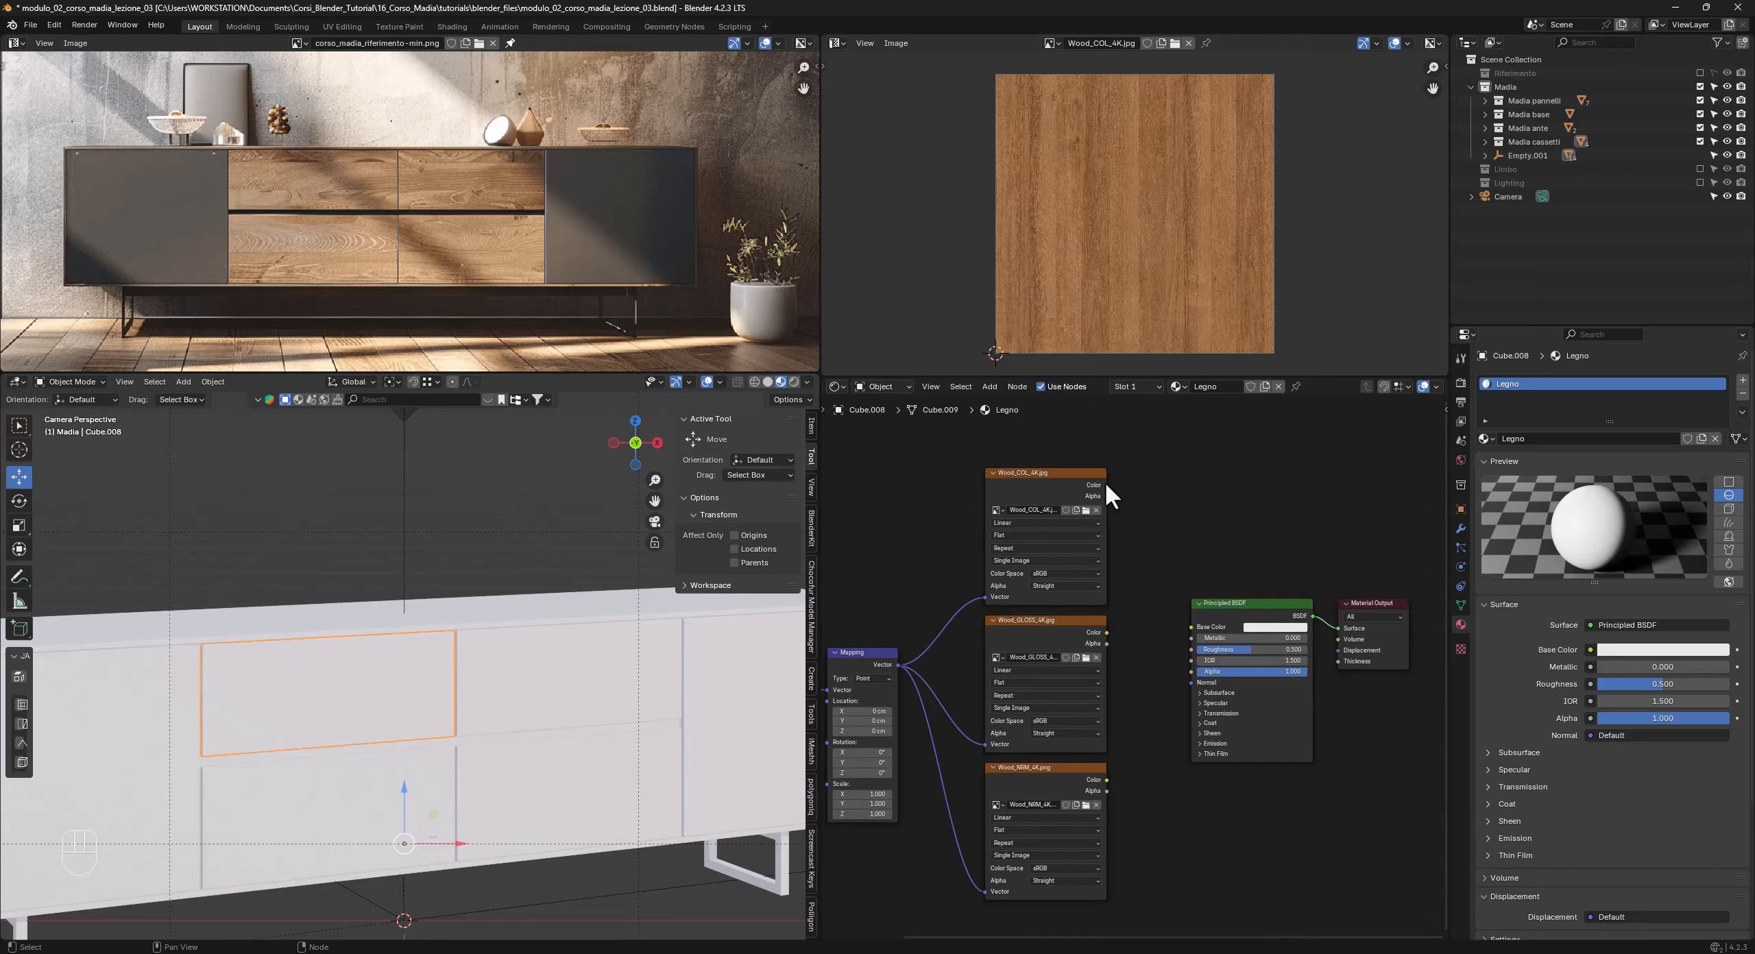
pyautogui.moveTo(1106, 485); pyautogui.dragTo(1193, 627)
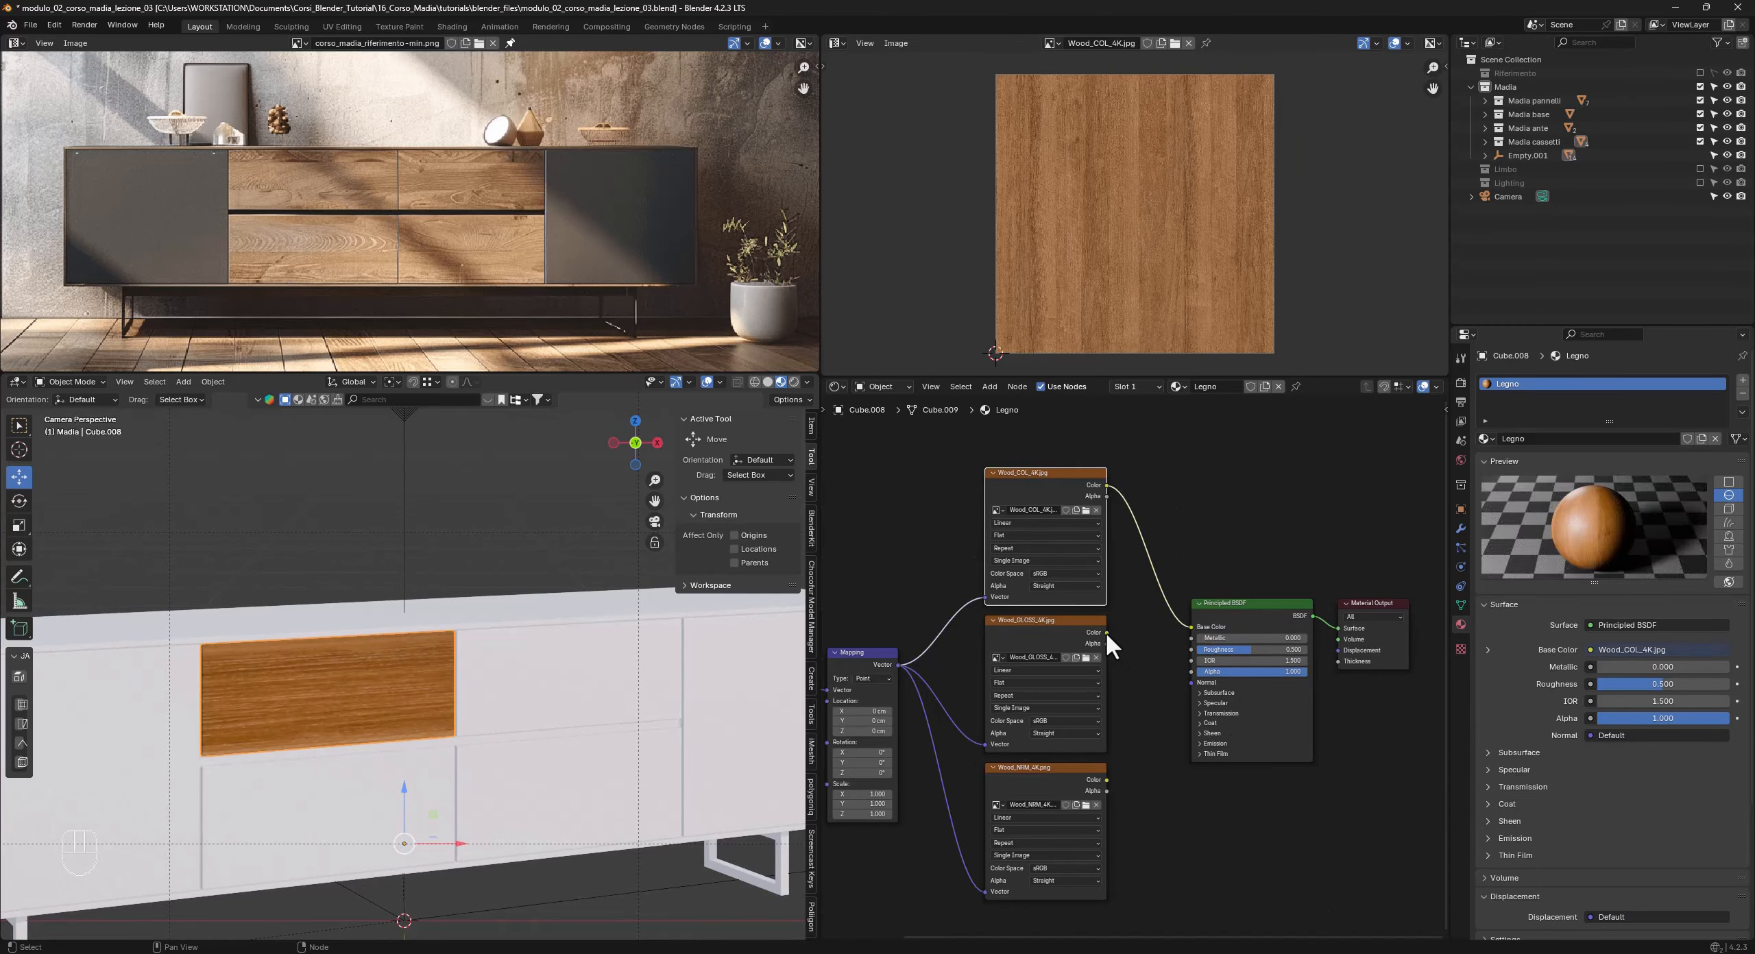
pyautogui.moveTo(1106, 630); pyautogui.dragTo(1186, 650)
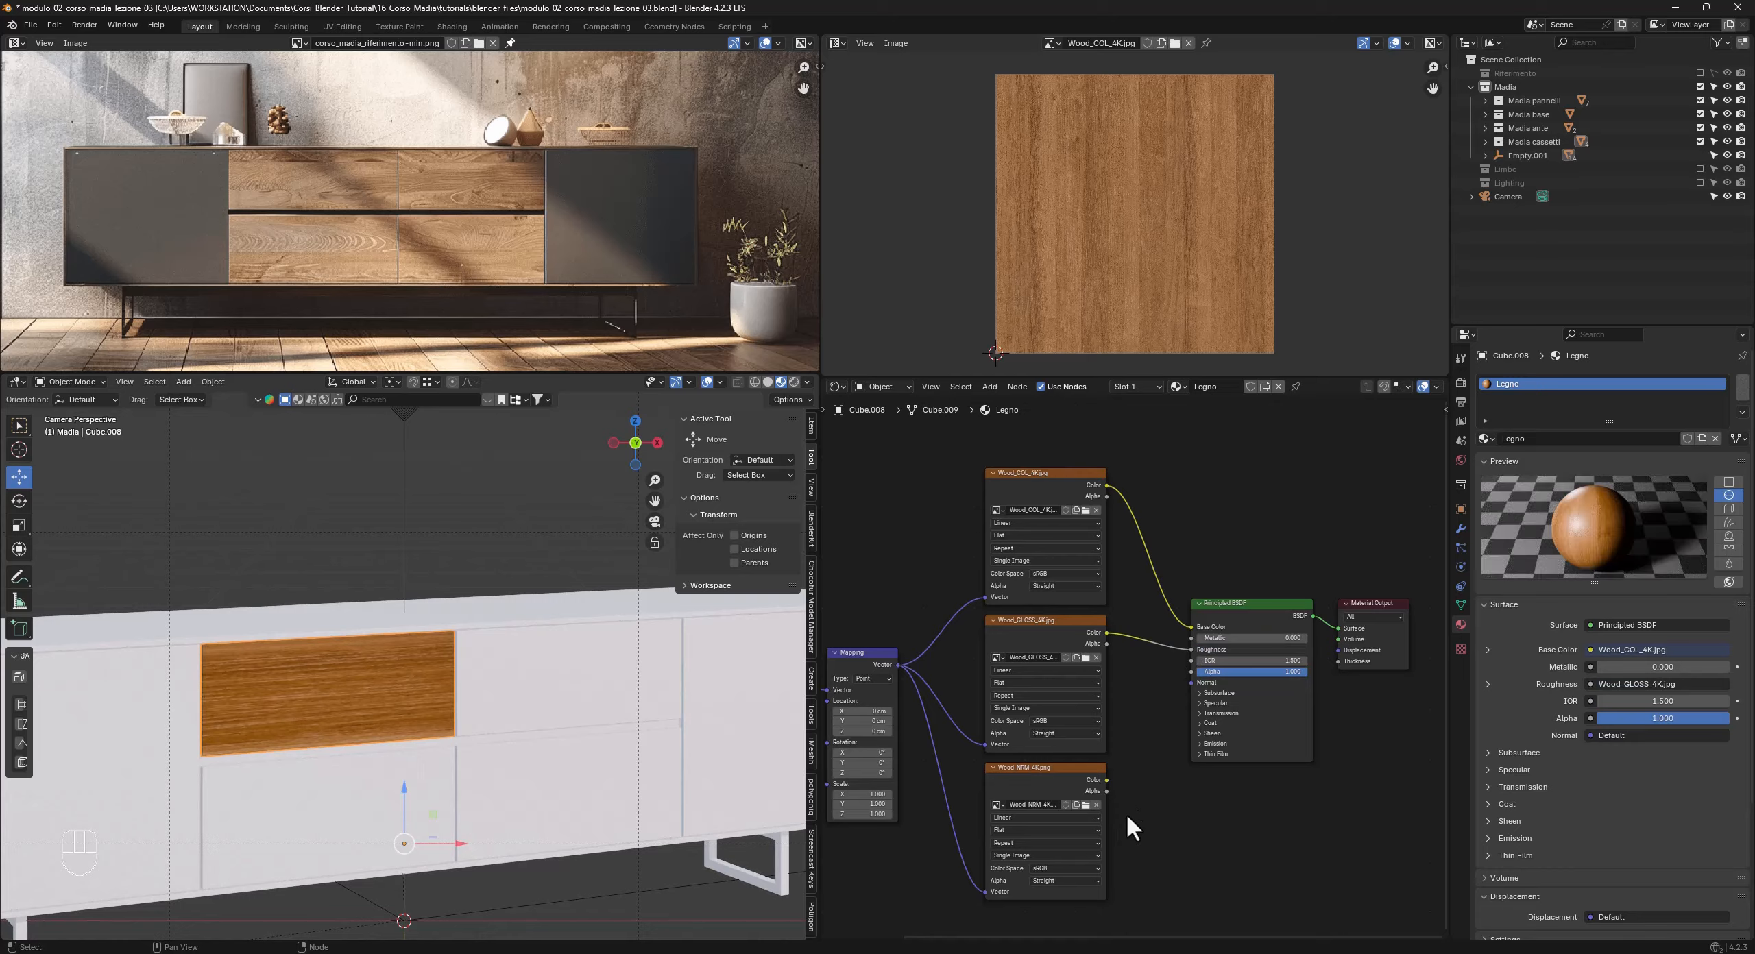
pyautogui.moveTo(1106, 780); pyautogui.dragTo(1120, 777)
pyautogui.moveTo(1155, 712); pyautogui.dragTo(1195, 684)
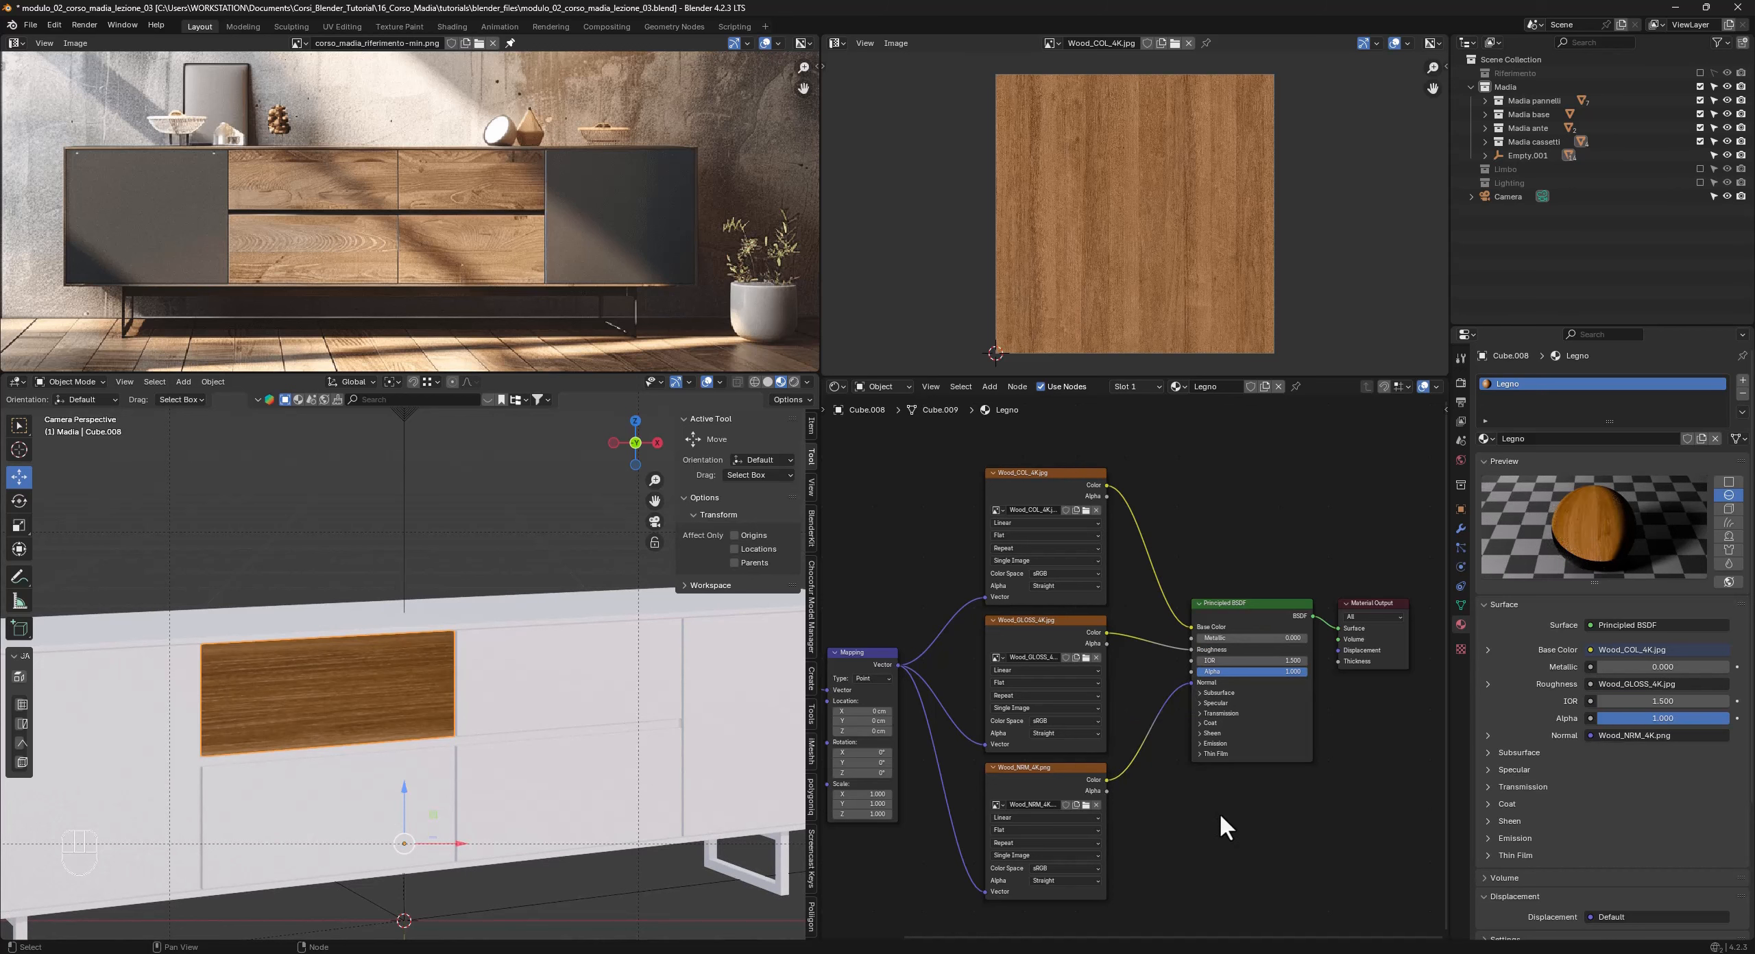
# Set the color space of the Wood_GLOSS_4K.jpg and Wood_NRM_4K.png texture nodes to Non-Color.
pyautogui.keyDown('shift'); pyautogui.moveTo(1163, 791); pyautogui.dragTo(1207, 801, button='middle'); pyautogui.keyUp('shift')
pyautogui.scroll(2, 1220, 780)
pyautogui.scroll(1, 1218, 790)
pyautogui.scroll(-1, 1236, 757)
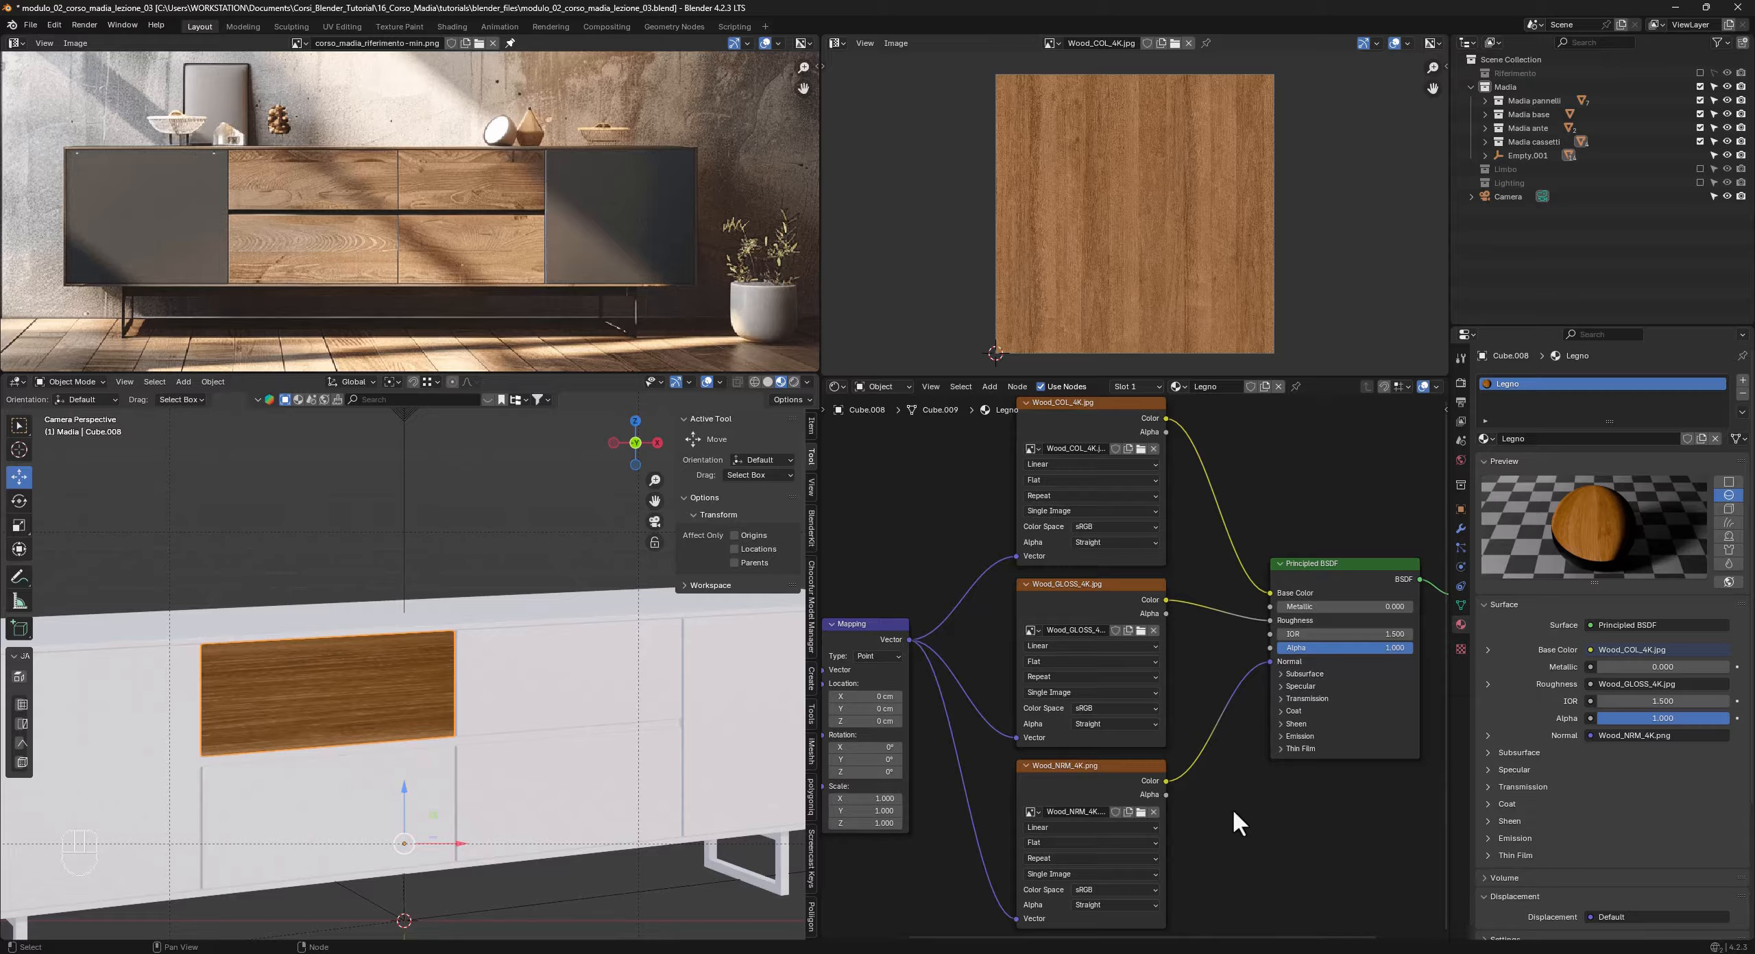
pyautogui.click(1096, 600)
pyautogui.click(1094, 779)
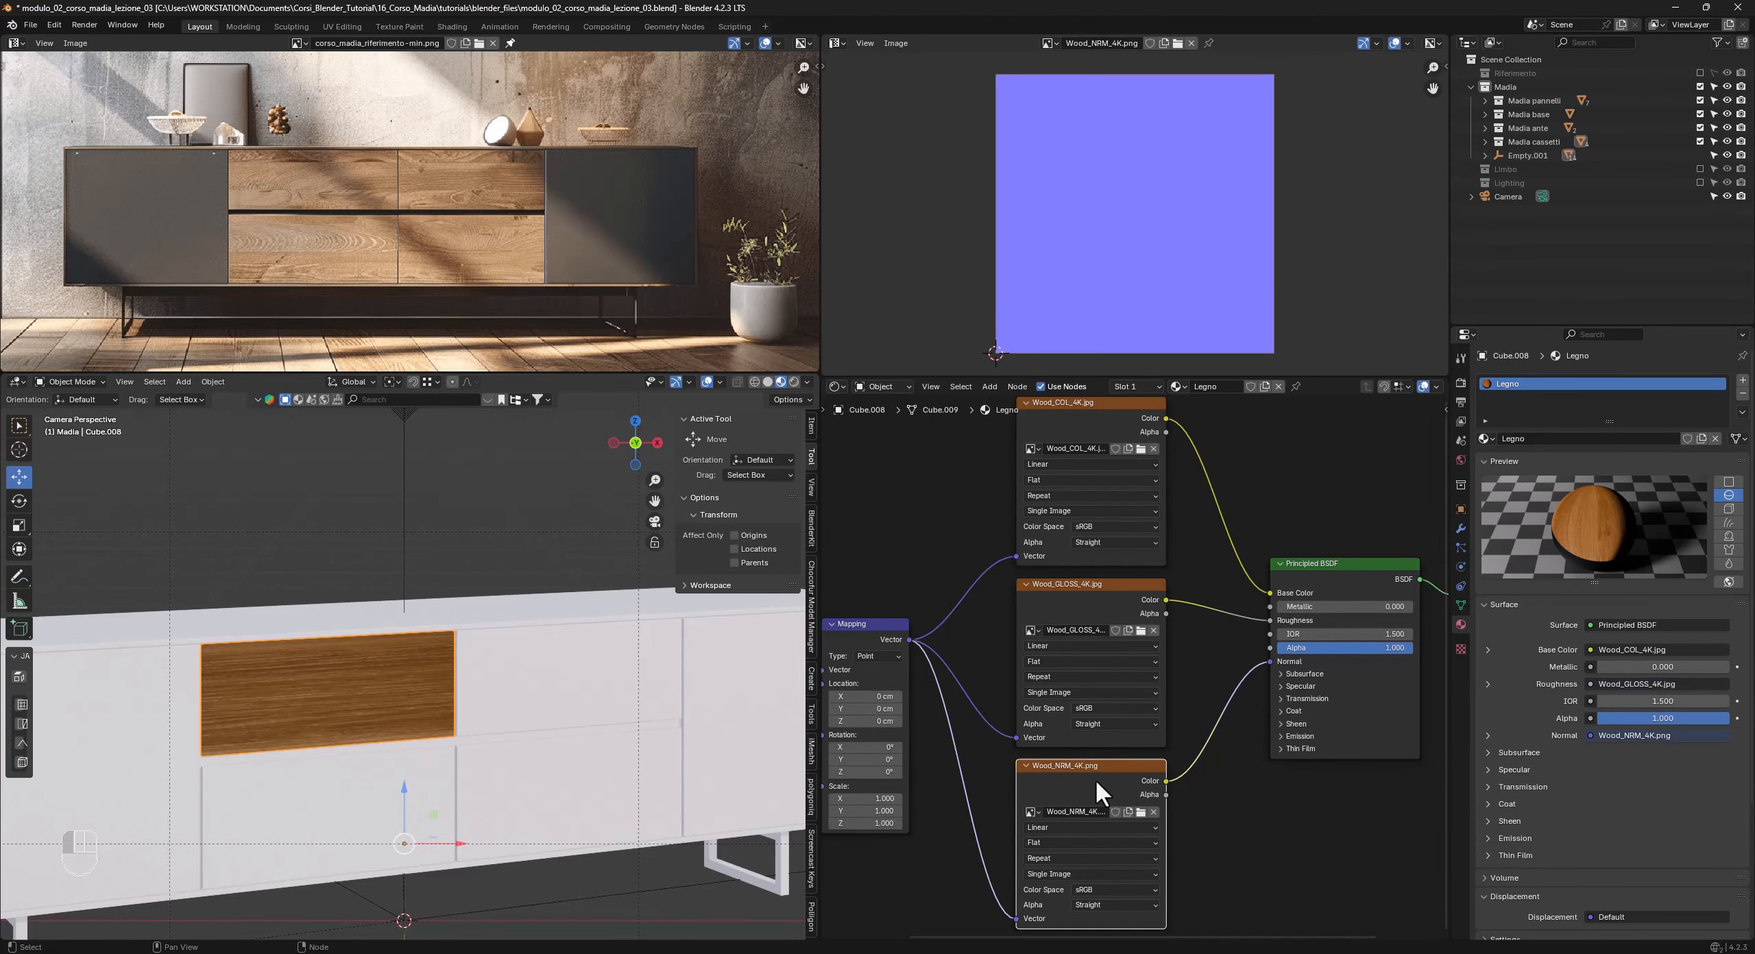
pyautogui.click(1305, 812)
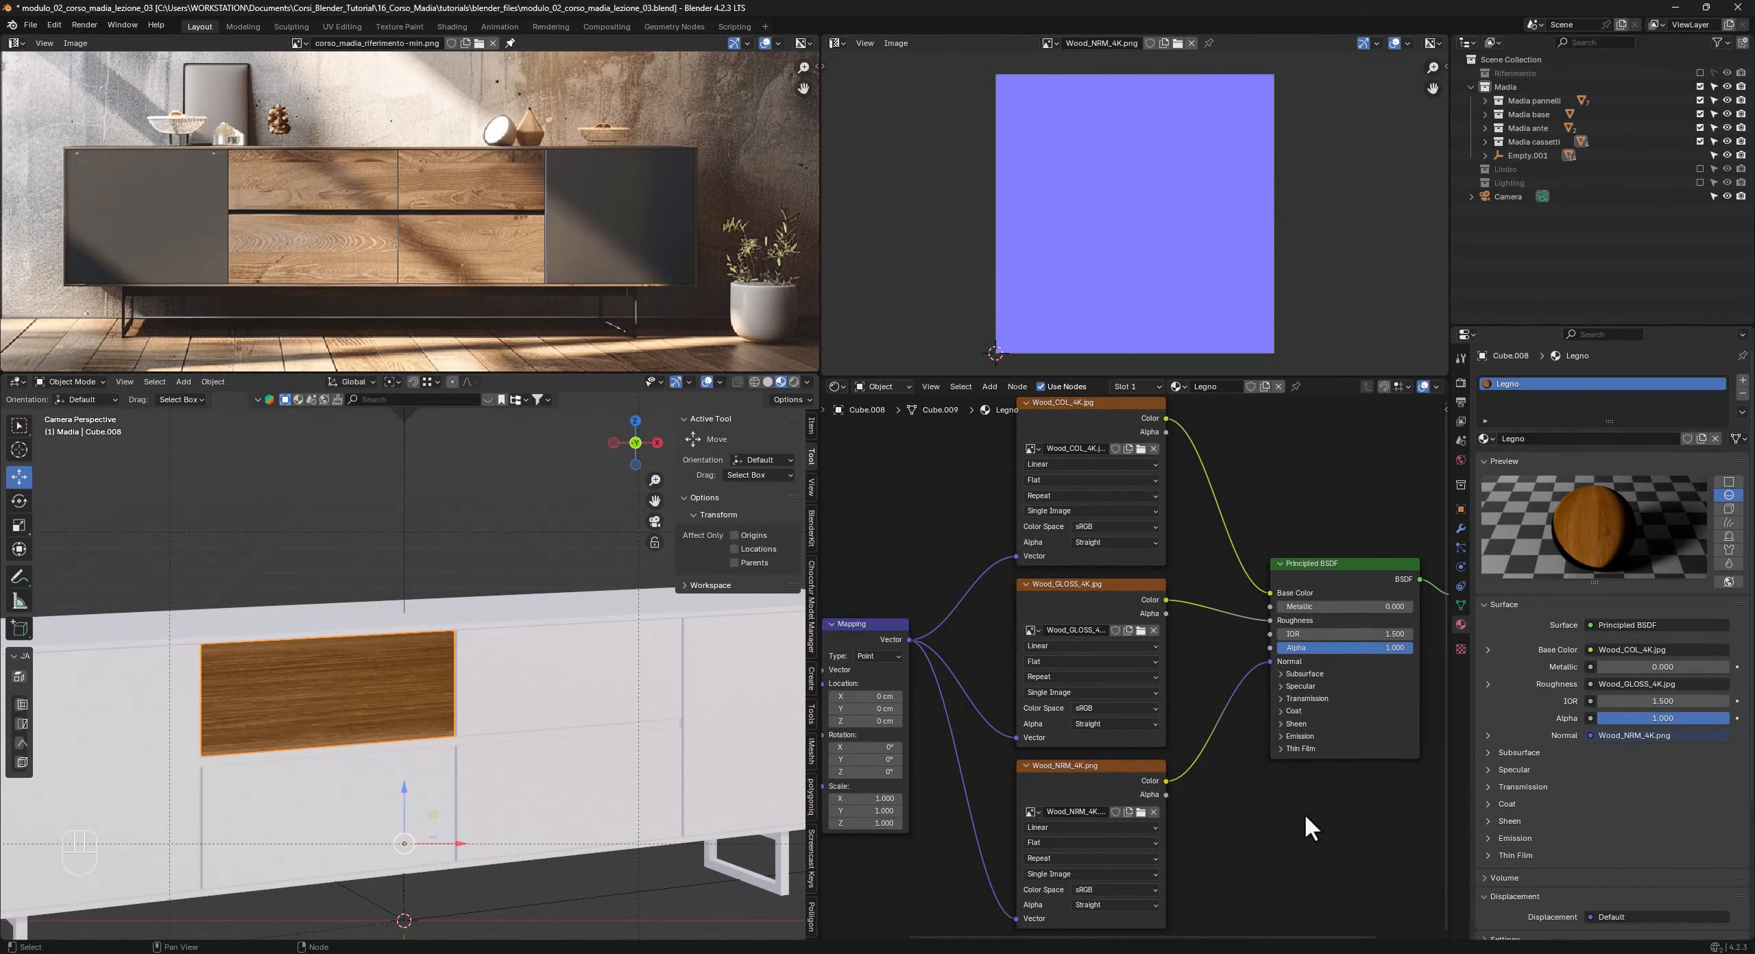
pyautogui.click(1105, 708)
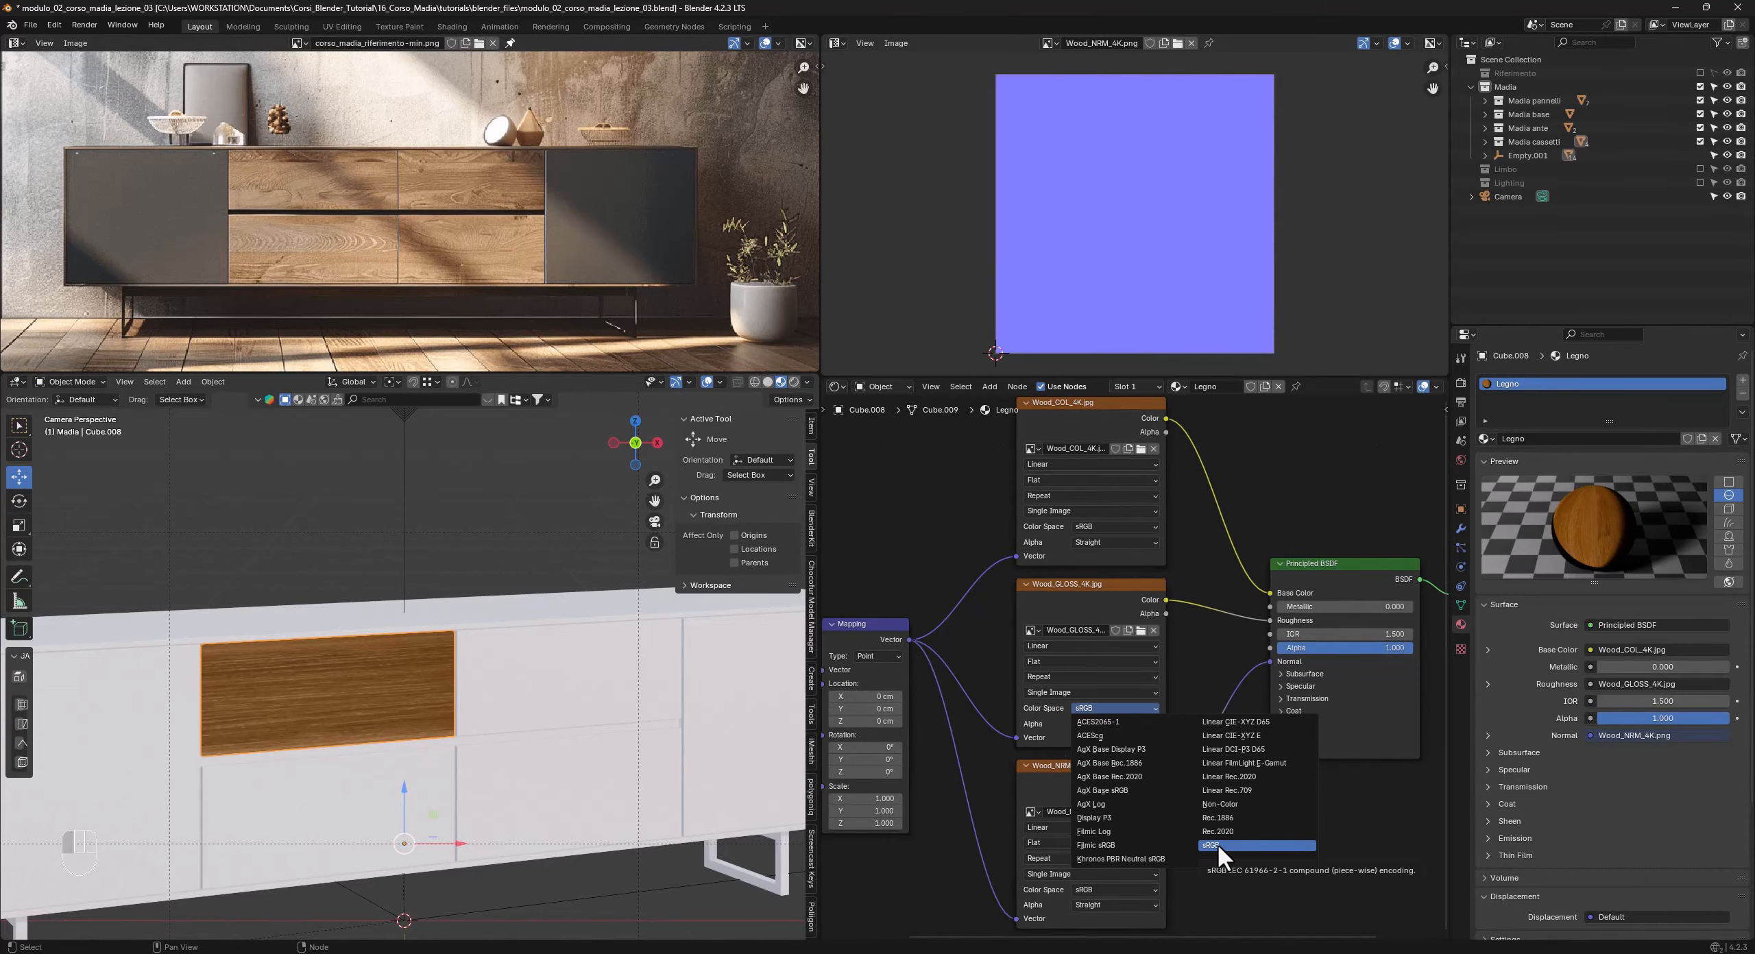
pyautogui.click(1264, 873)
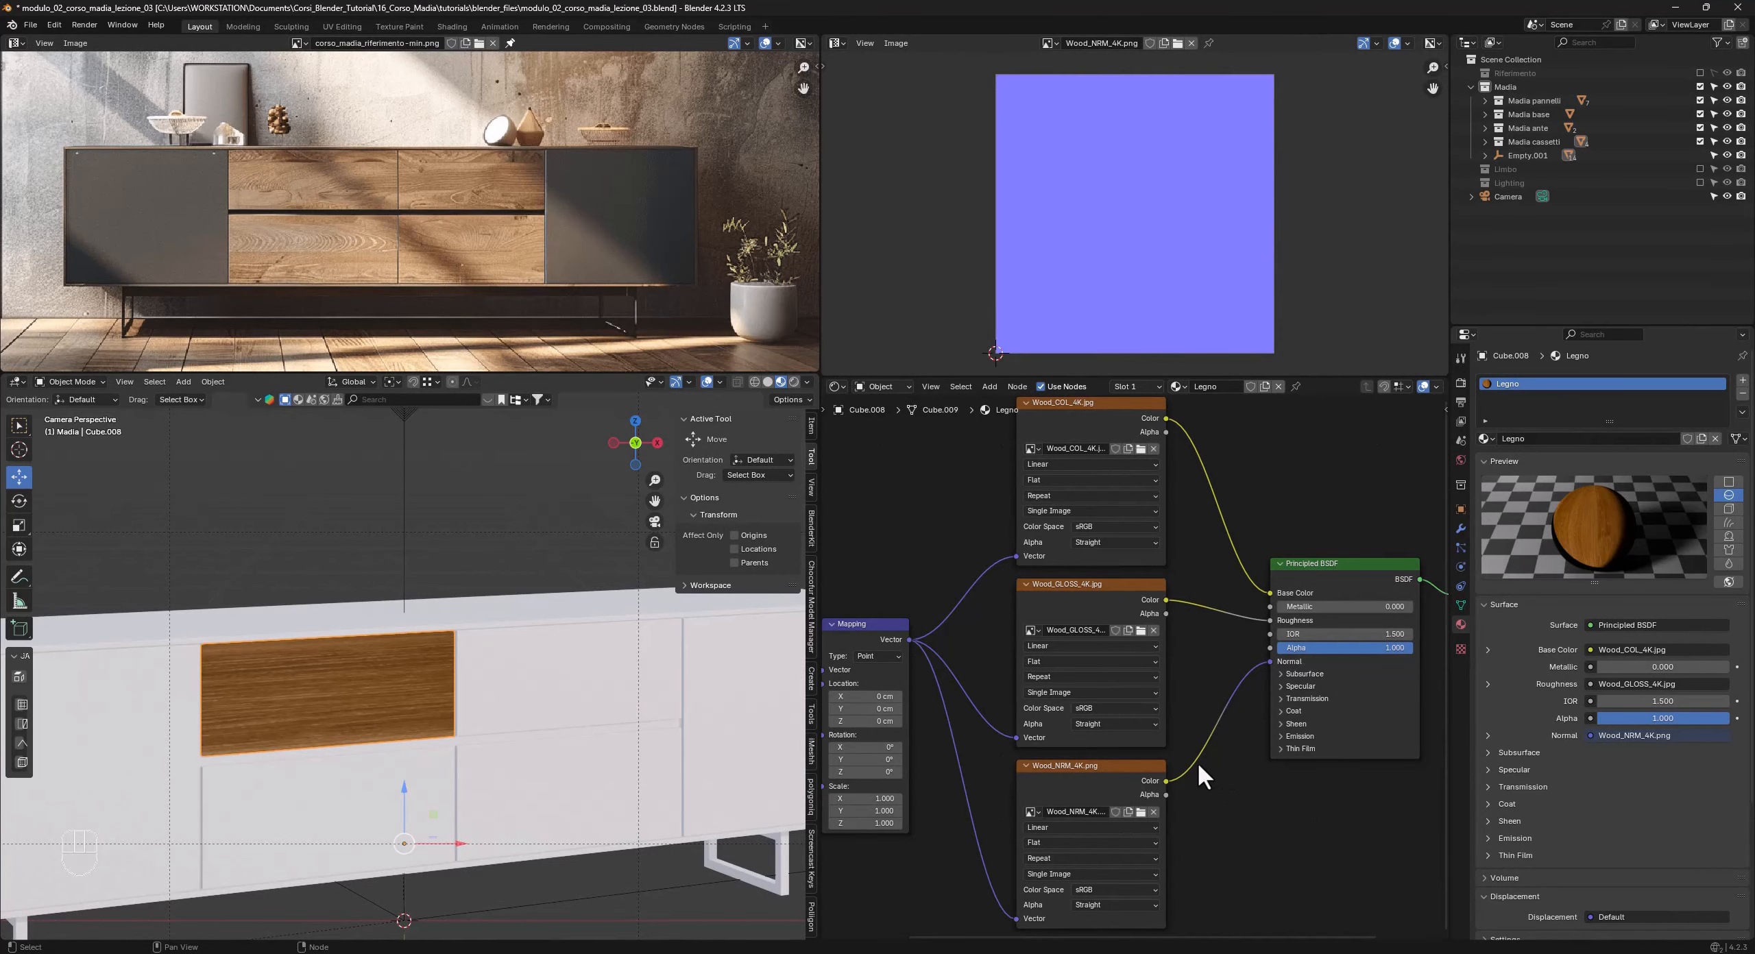
pyautogui.click(1117, 708)
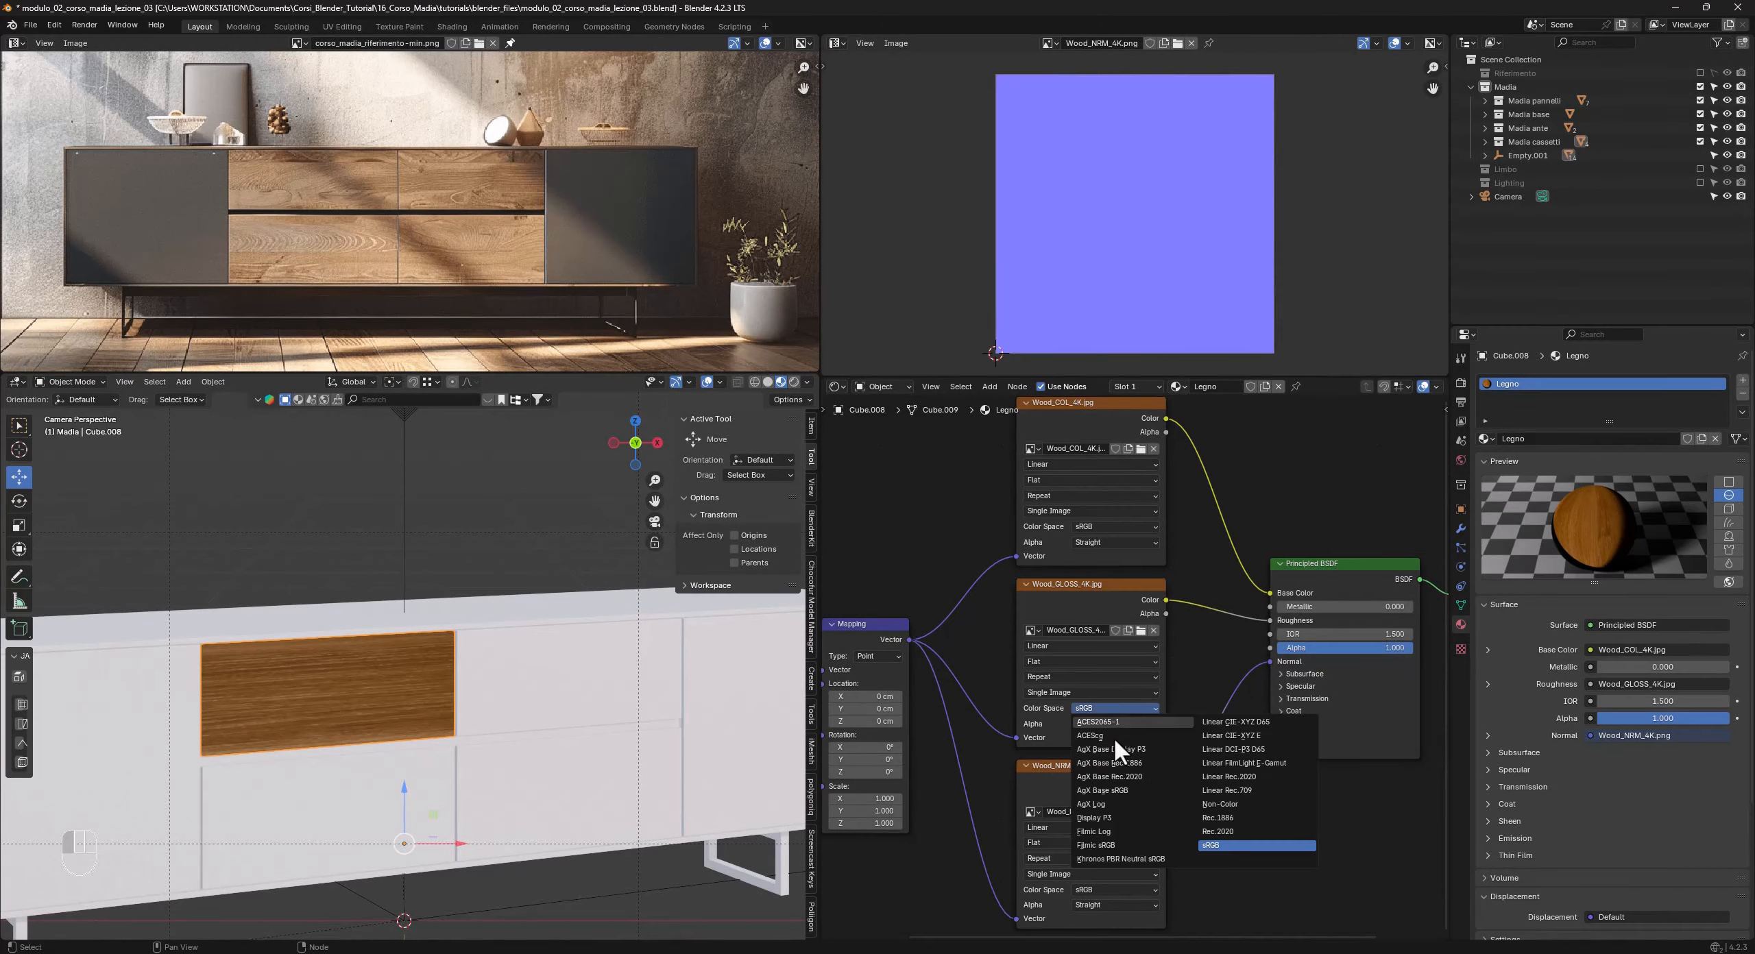
pyautogui.click(1218, 805)
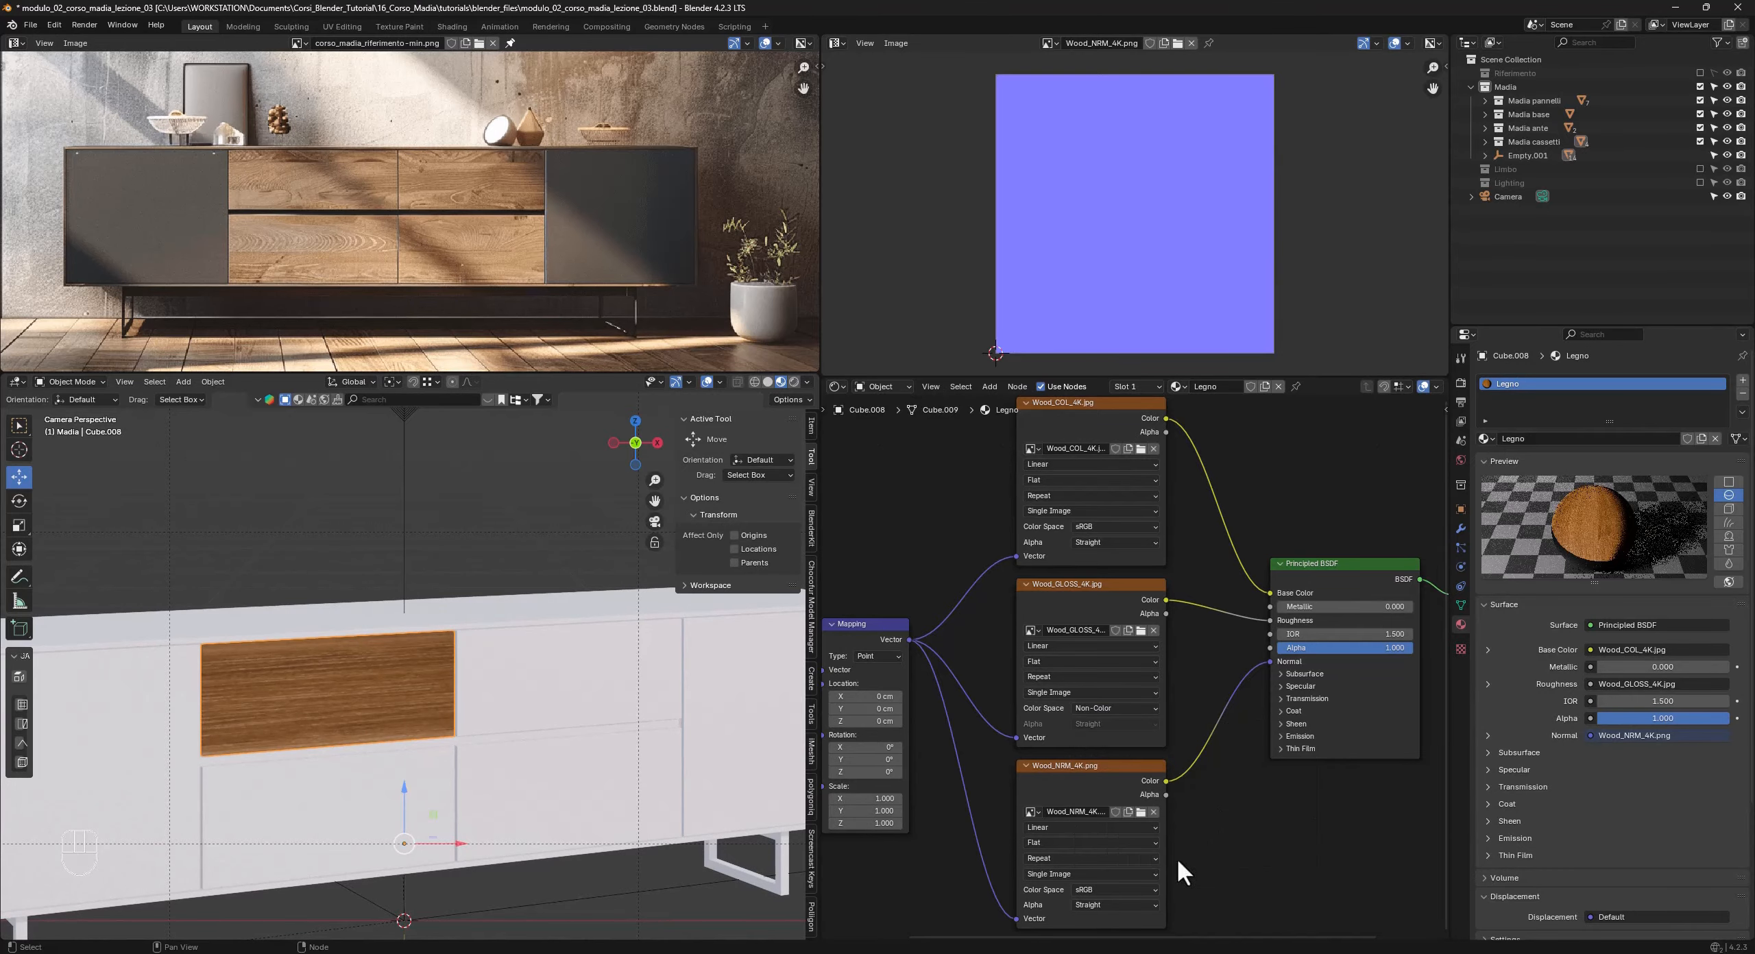
pyautogui.click(1108, 890)
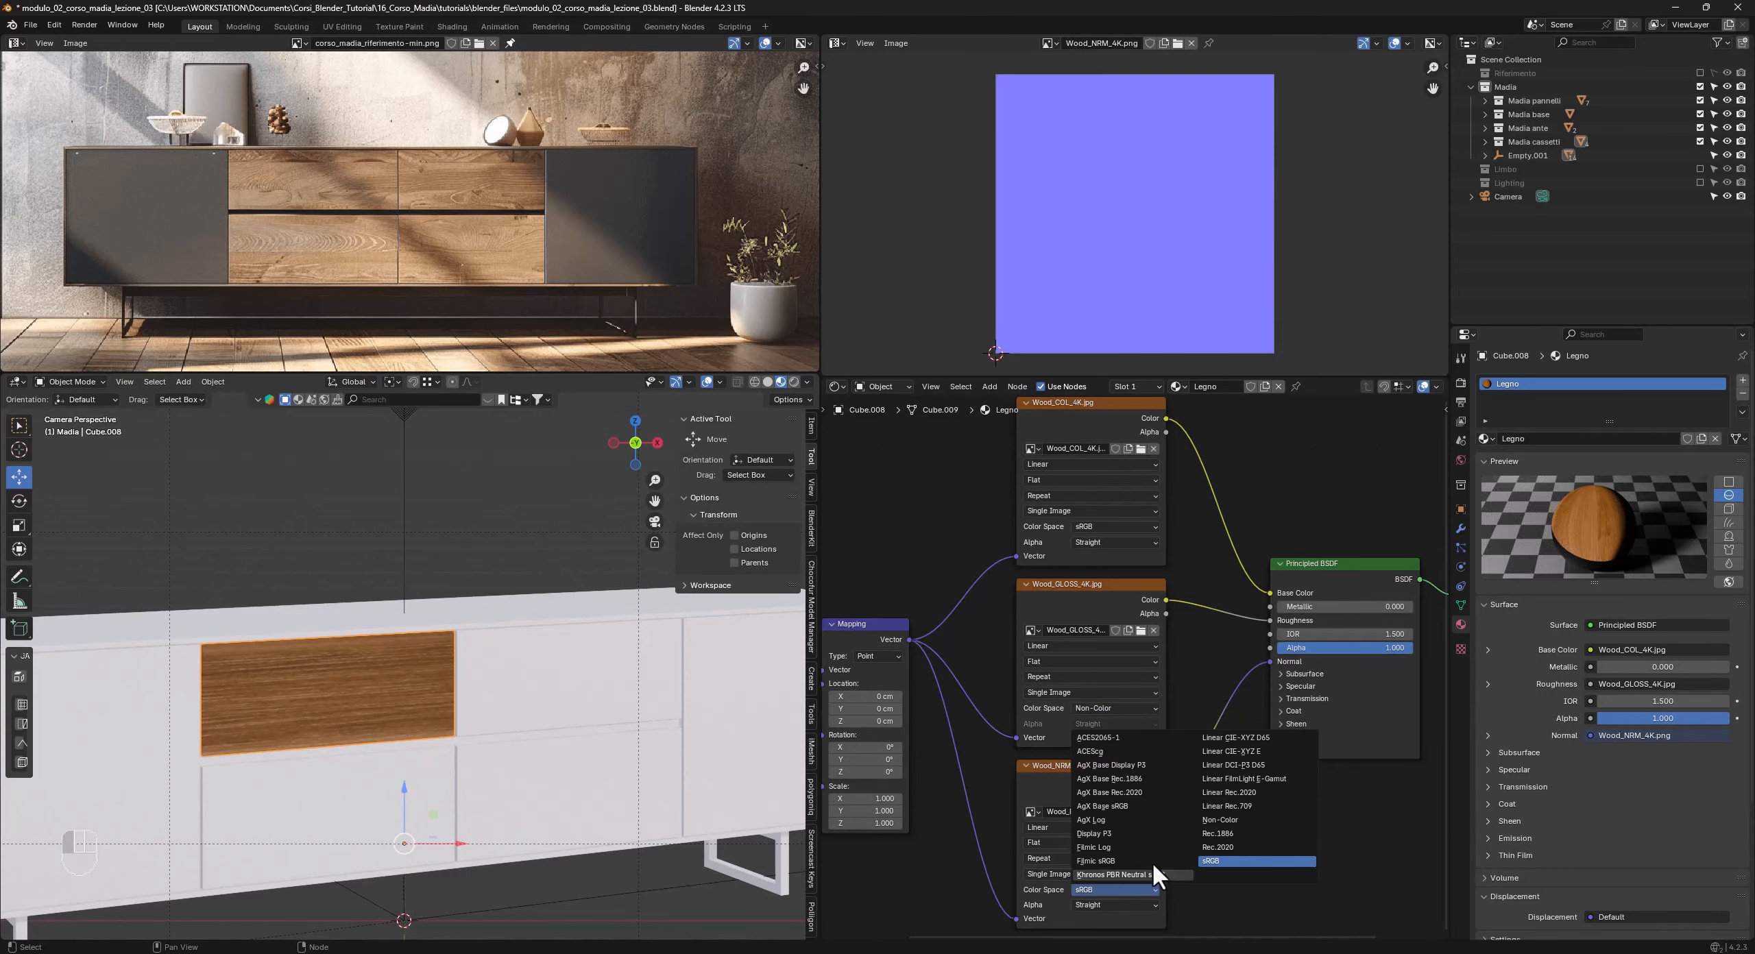
pyautogui.click(1215, 820)
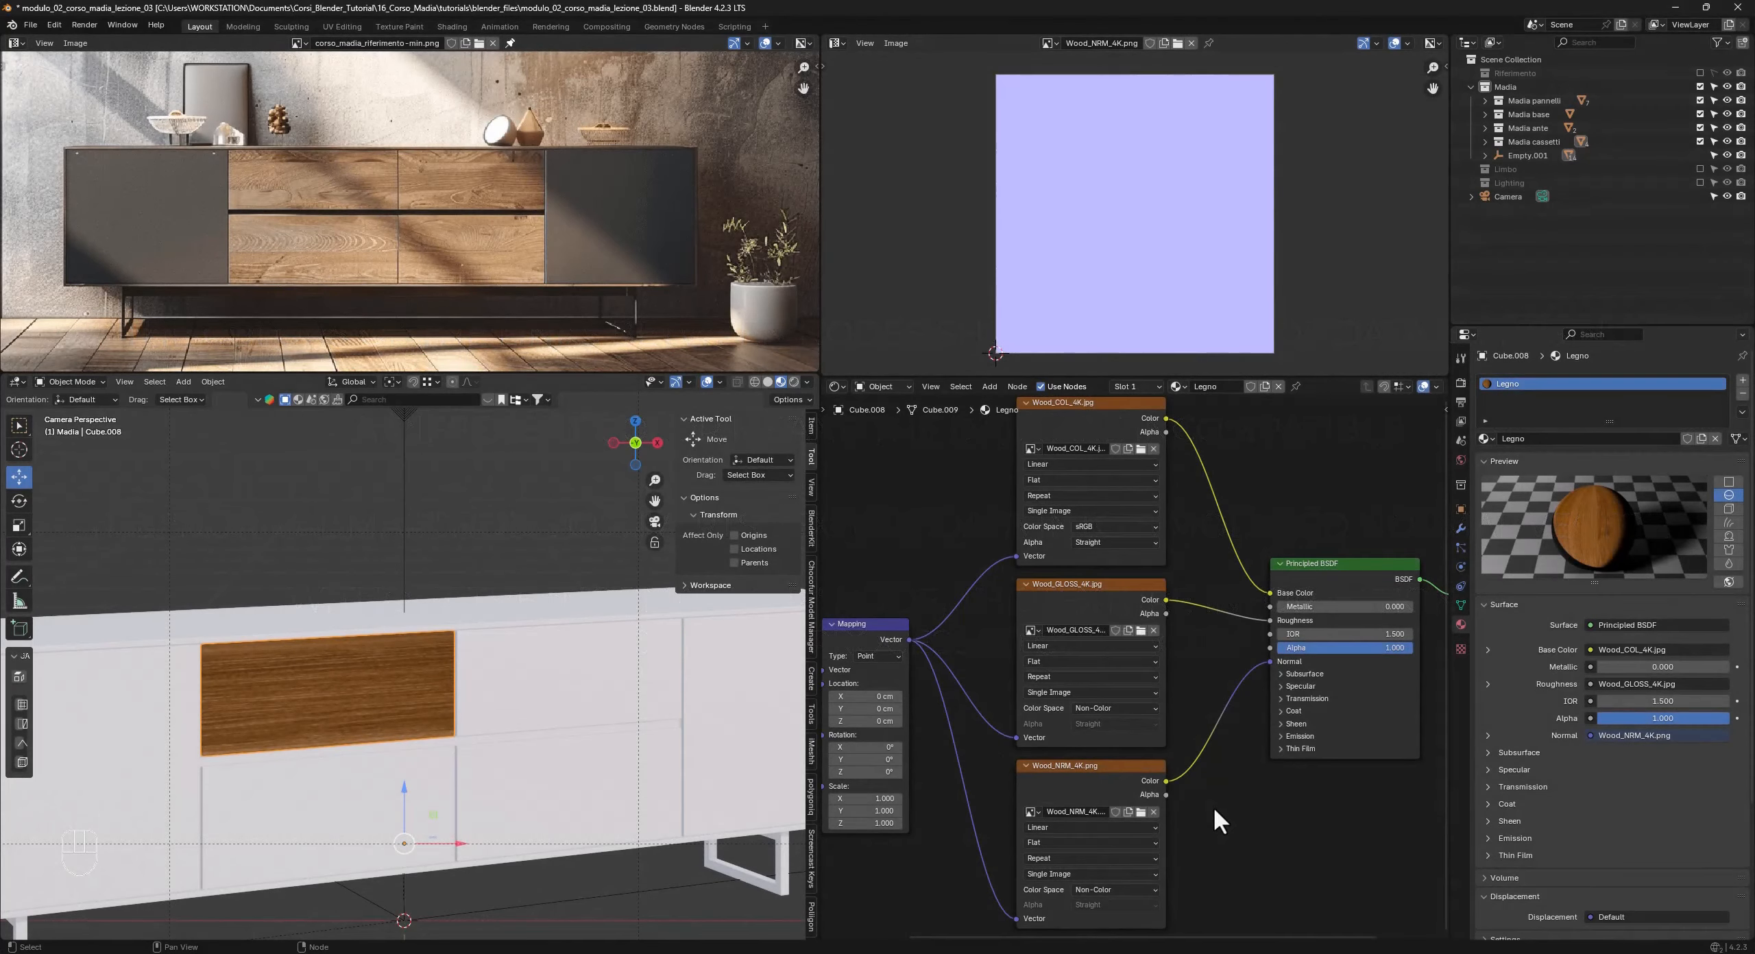
# Insert a Normal Map node into the link between Wood_NRM_4K.png's Color output and the Principled BSDF's Normal input.
pyautogui.hotkey('shift', 'a')
pyautogui.write('normal map')
pyautogui.press('Return')
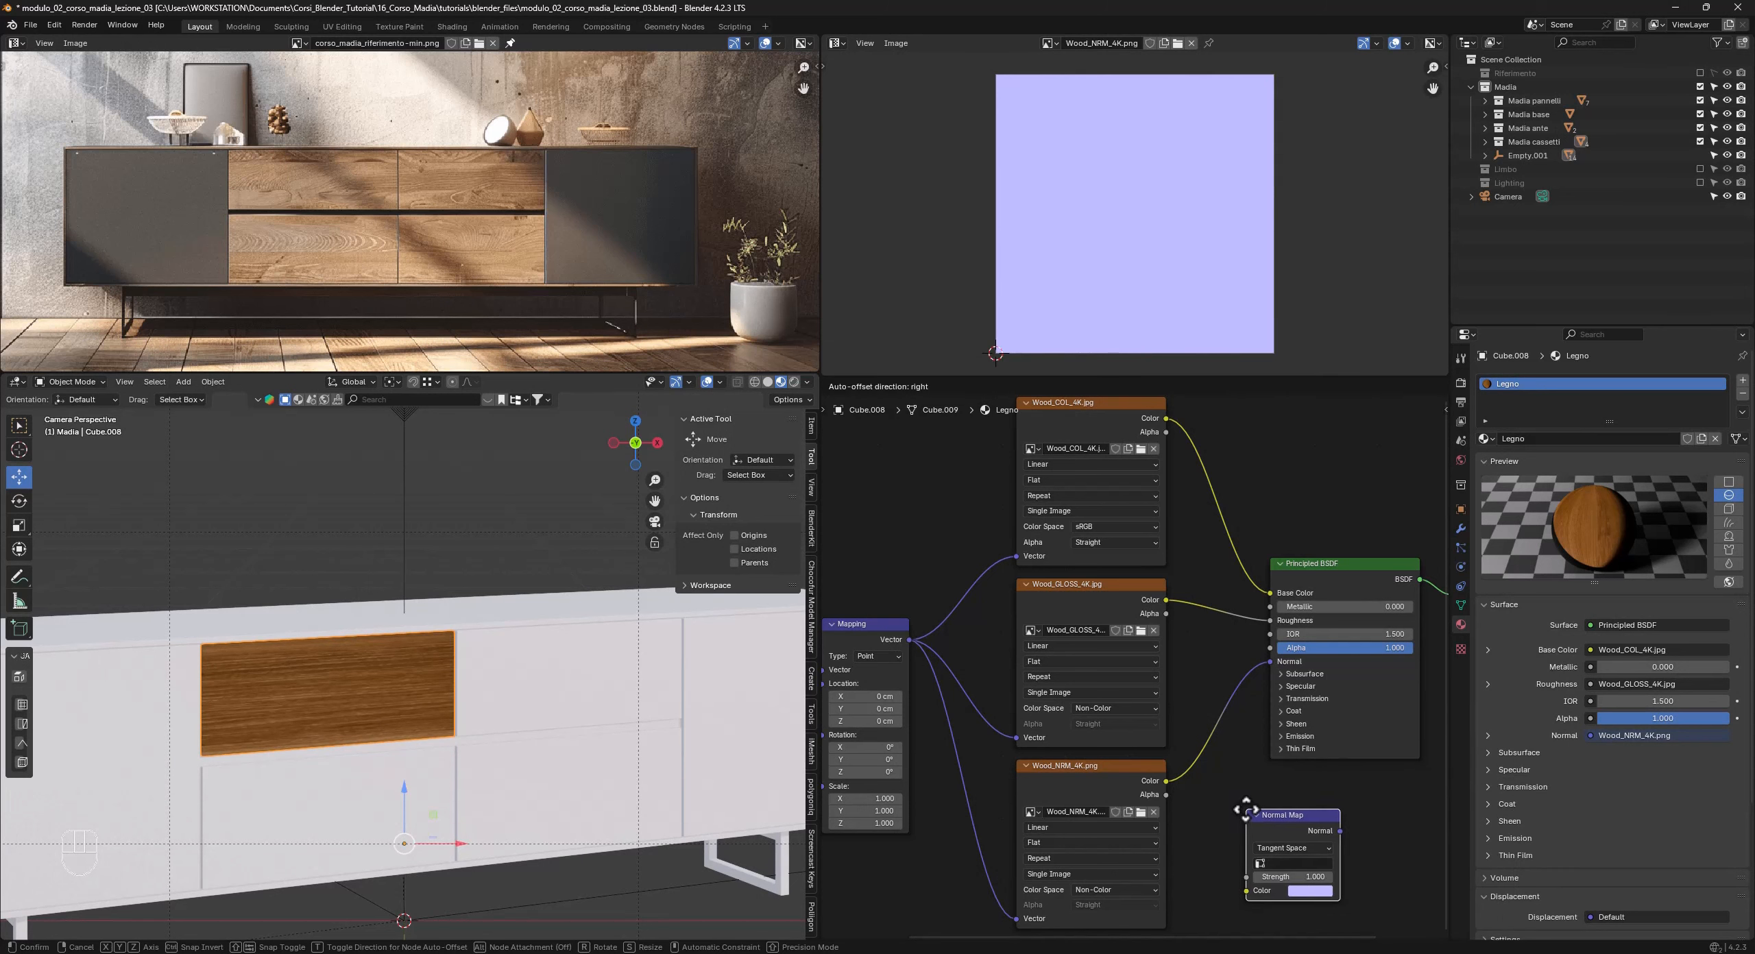
pyautogui.click(1191, 713)
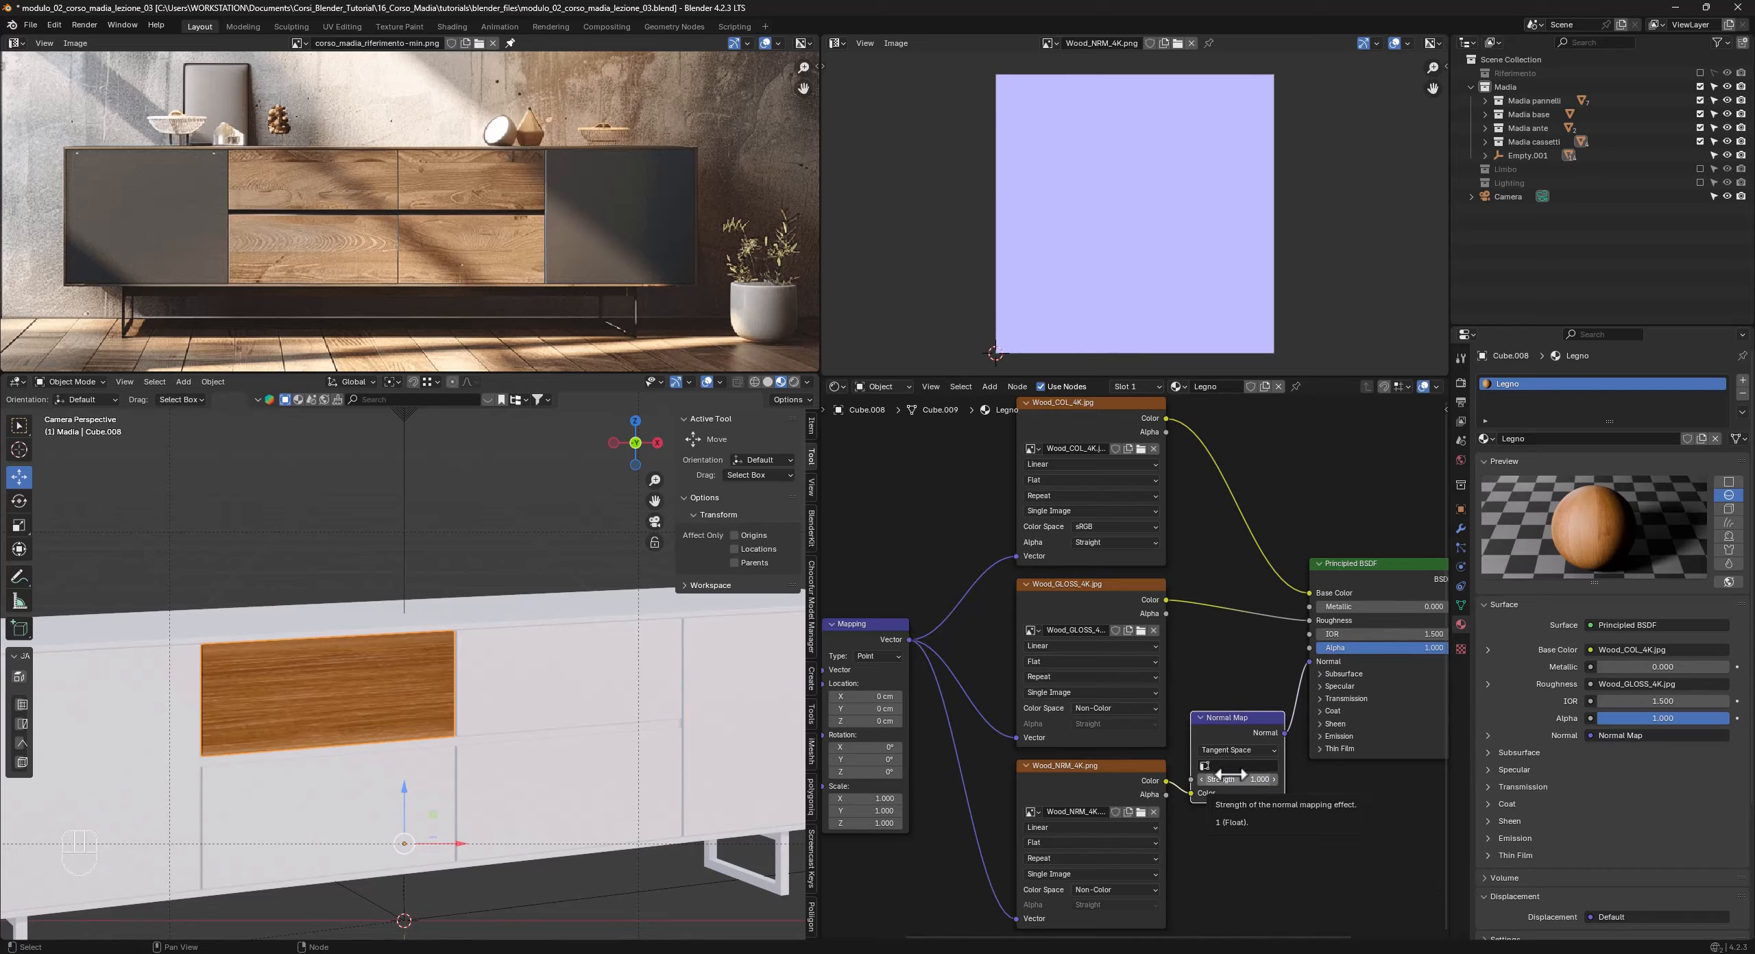
pyautogui.scroll(-2, 1302, 826)
pyautogui.scroll(-1, 1267, 812)
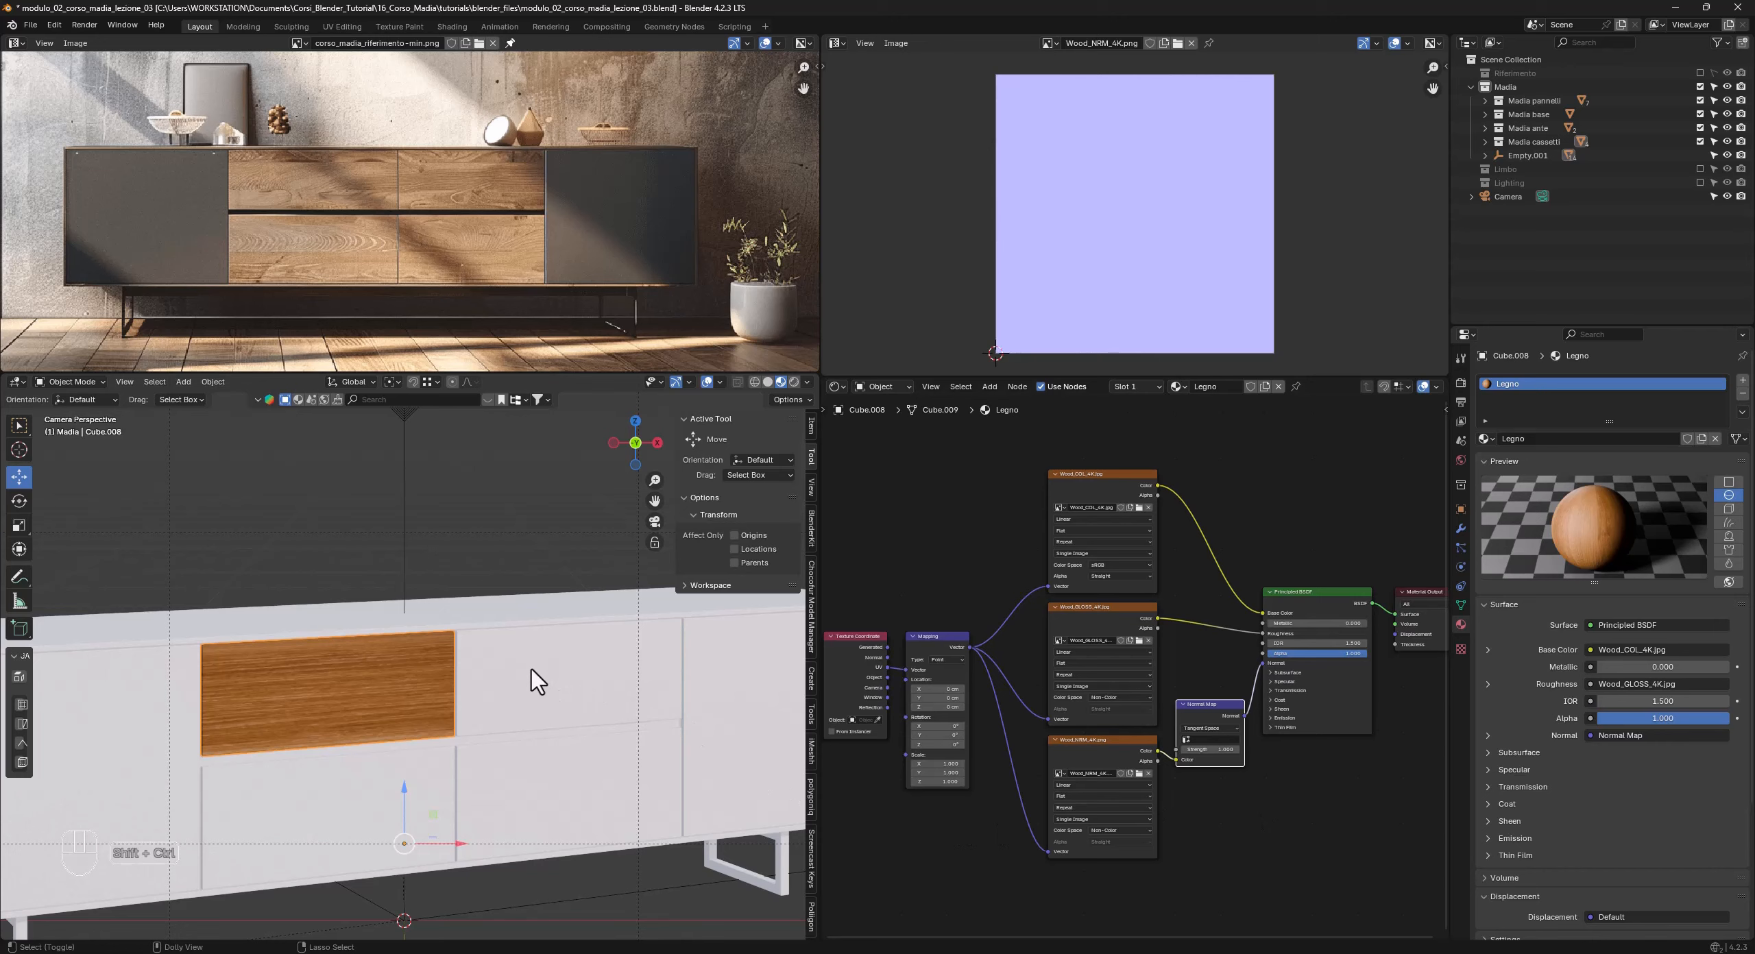
# Save the project as a new file named modulo_02_corso_madia_lezione_04_1.blend in the blender_files folder.
pyautogui.hotkey('ctrl', 'shift', 's')
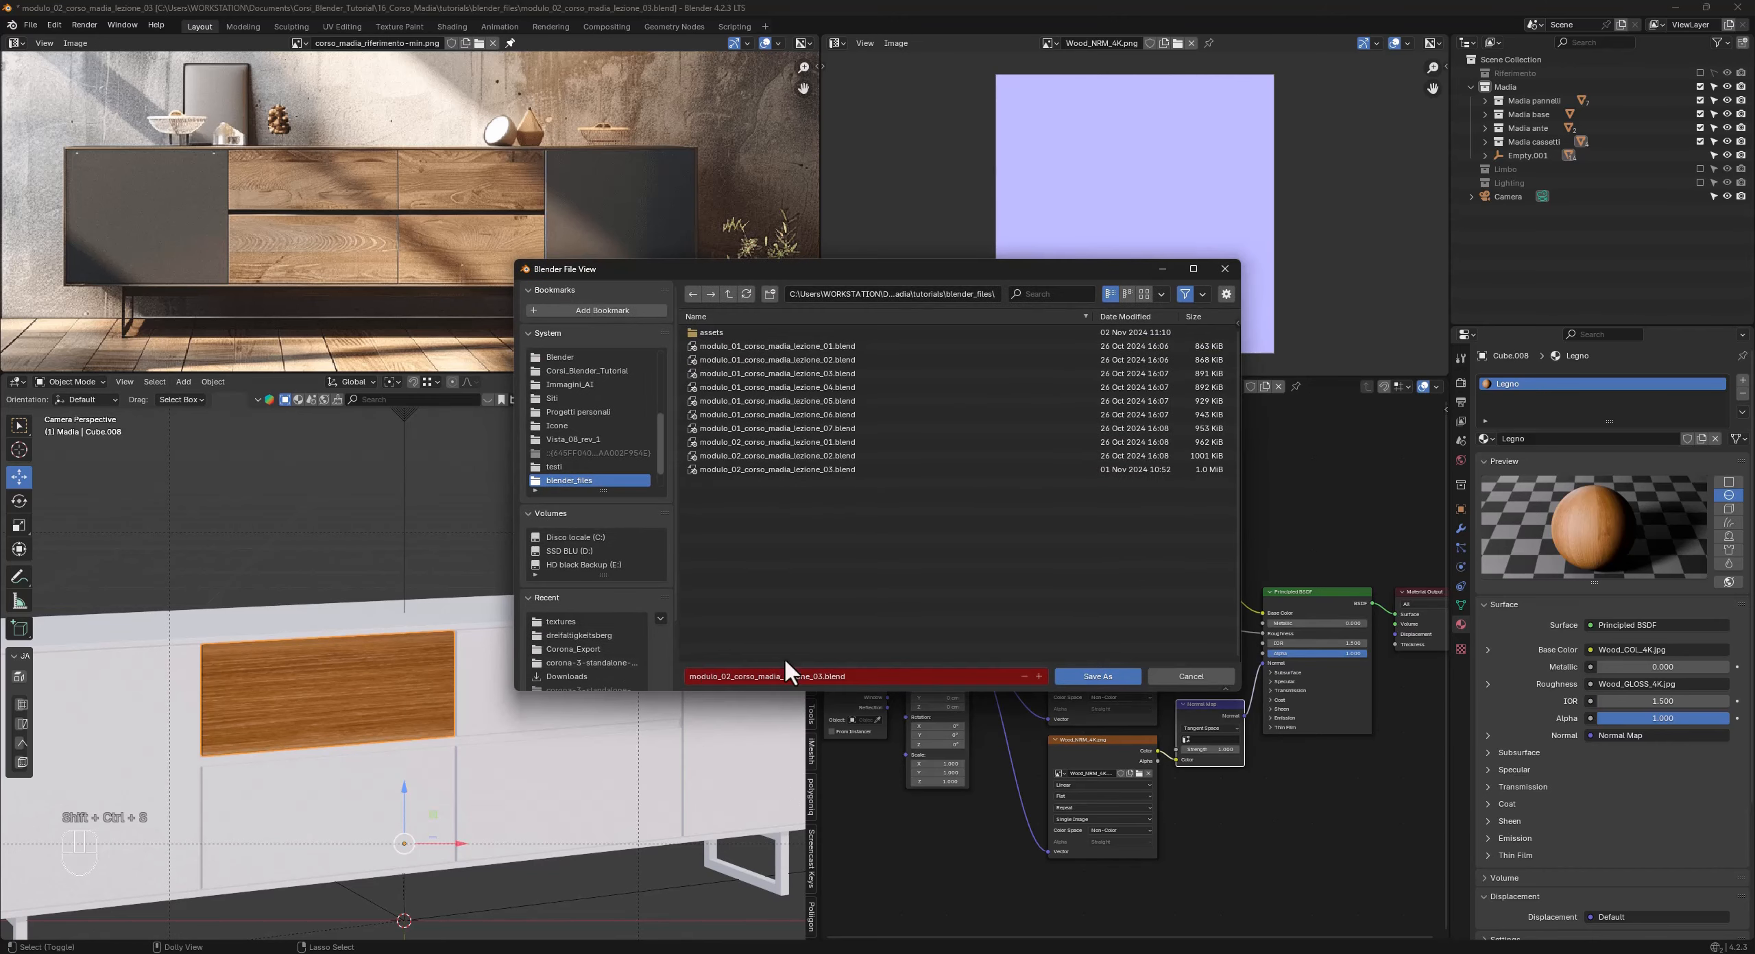
pyautogui.click(1037, 676)
pyautogui.click(819, 679)
pyautogui.click(823, 679)
pyautogui.write('_1')
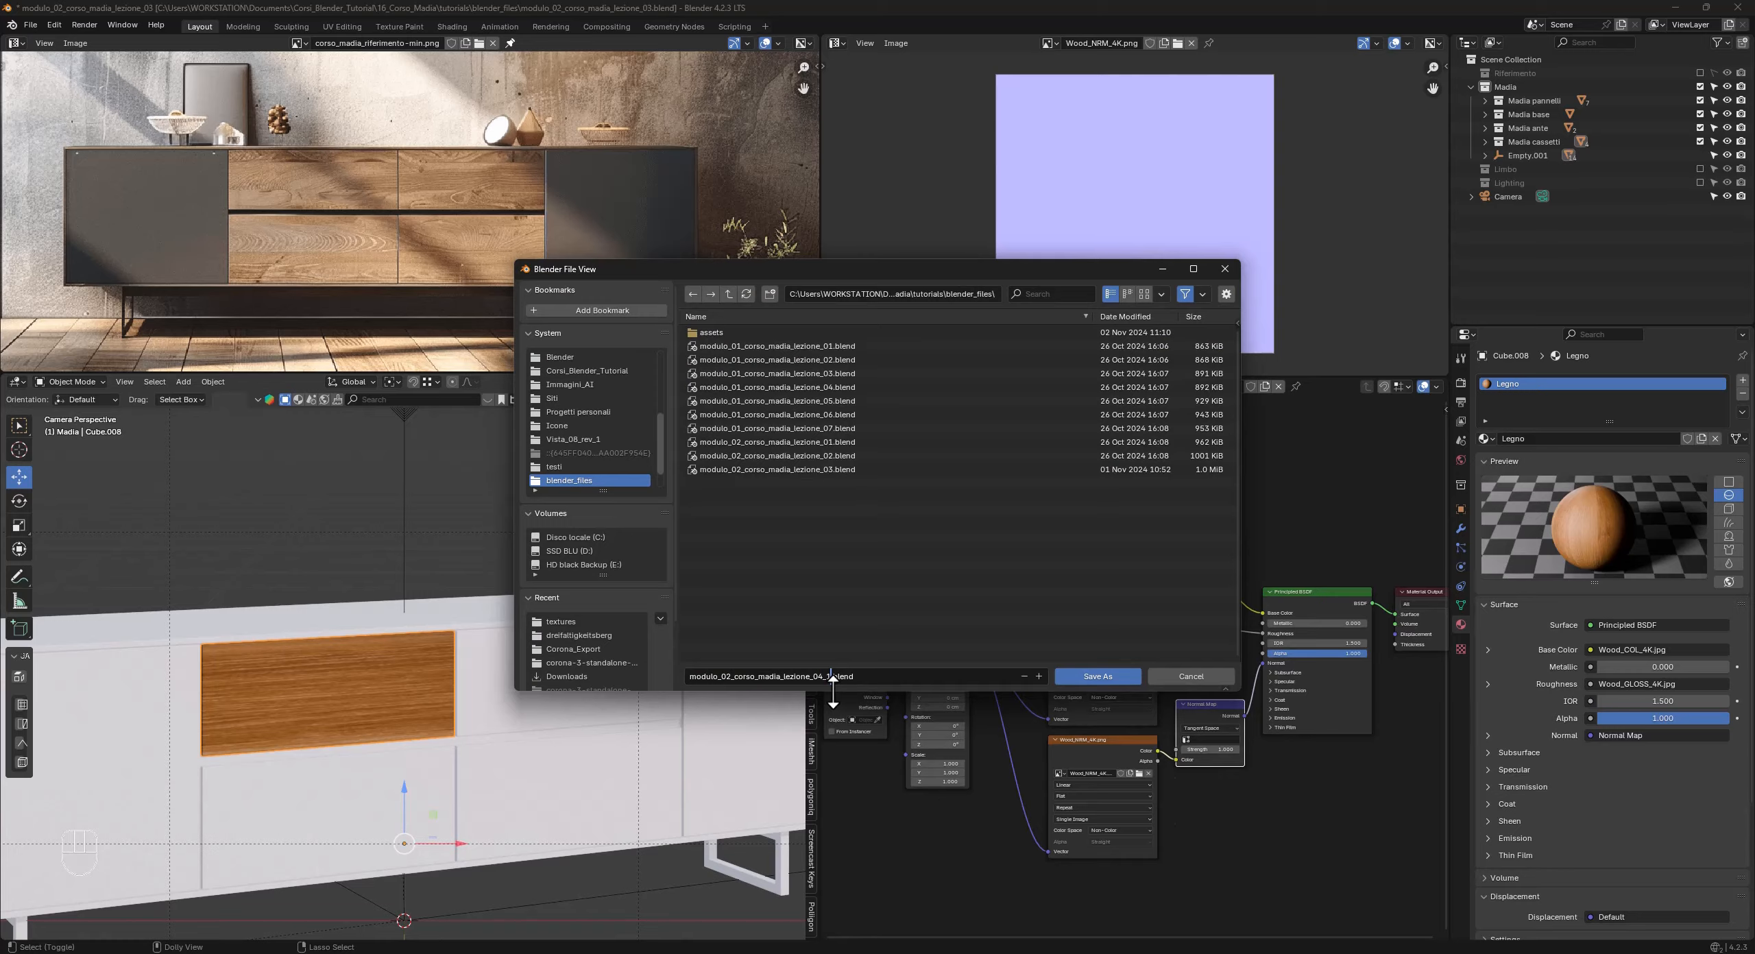
pyautogui.click(1125, 677)
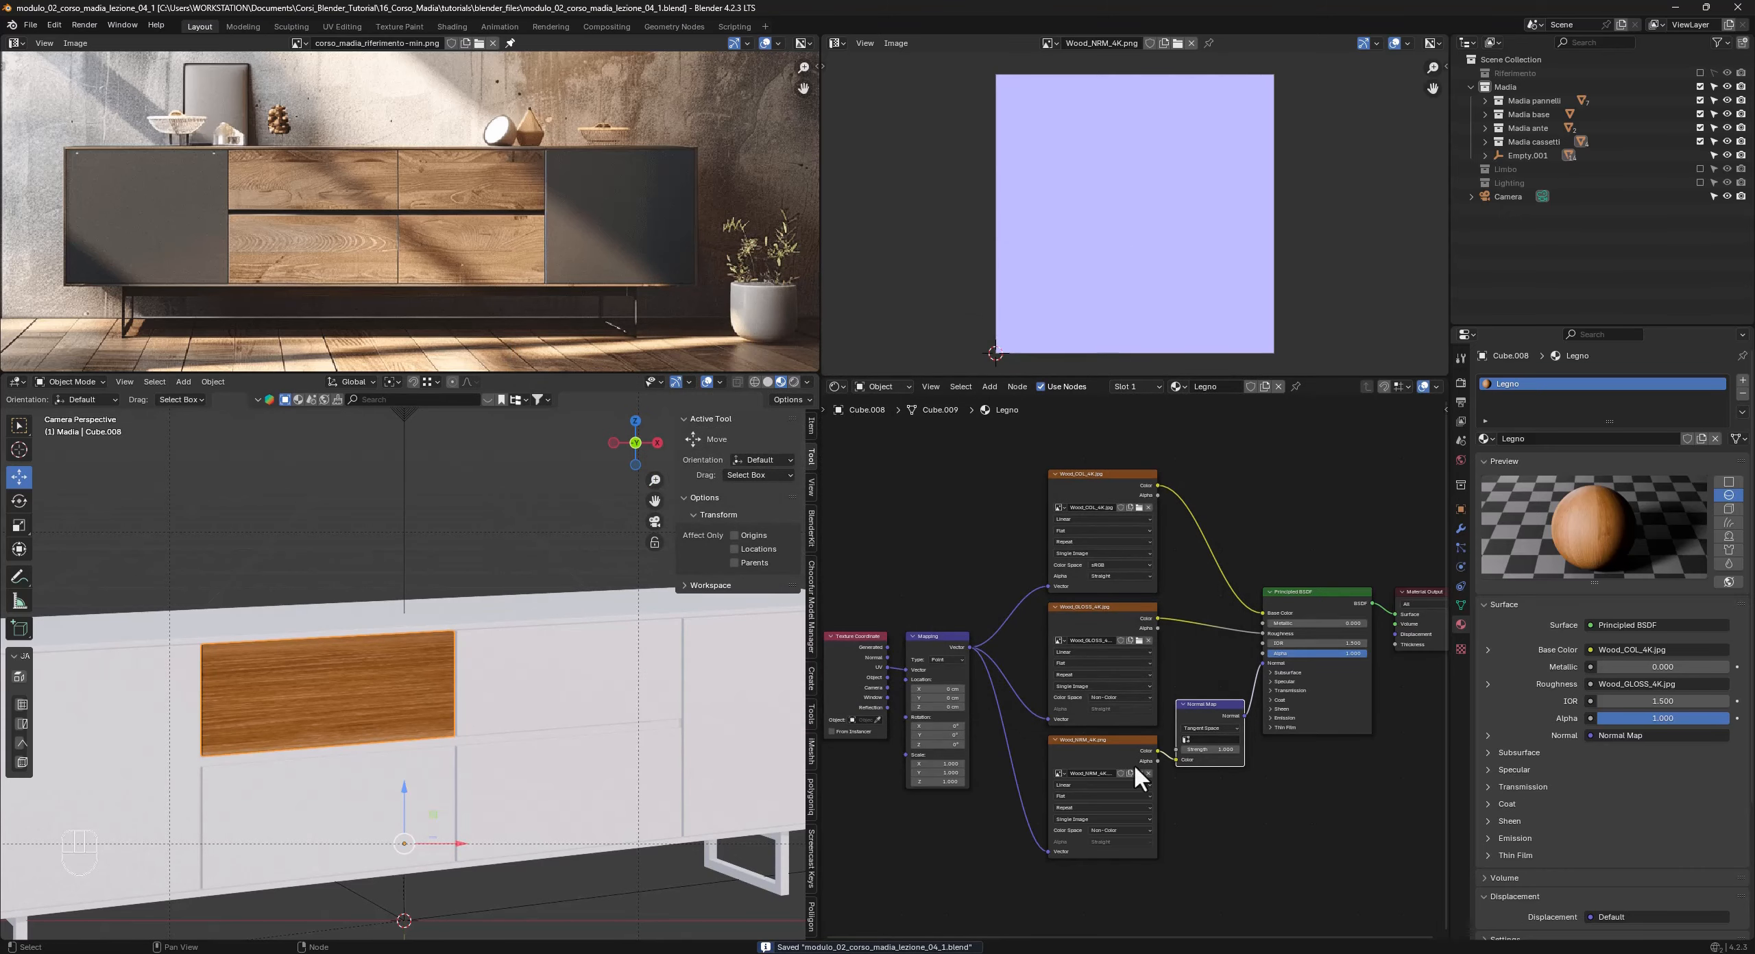